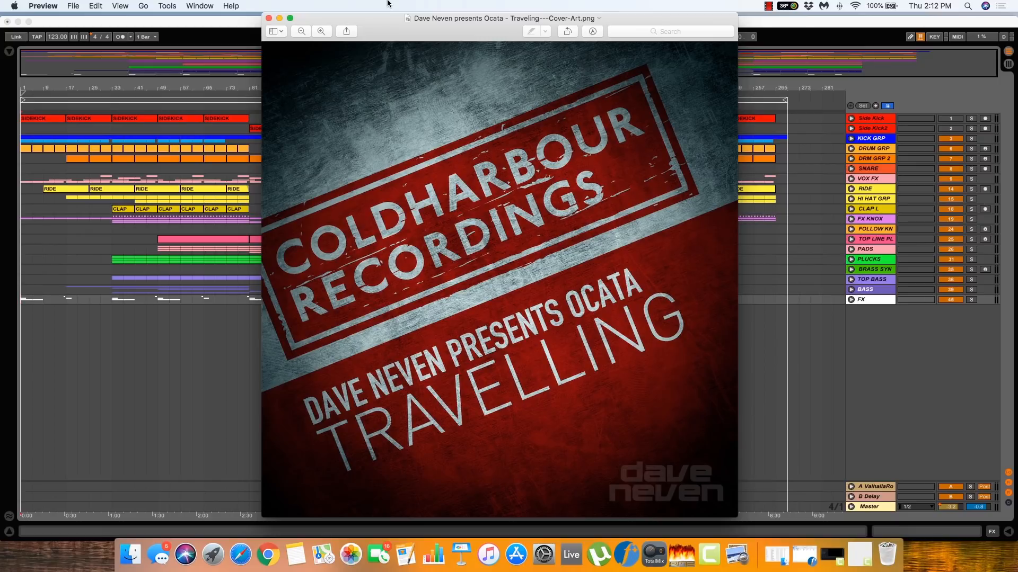
# - Close the cover-art image and switch to the Ableton Live arrangement in full screen
pyautogui.click(269, 18)
pyautogui.click(29, 22)
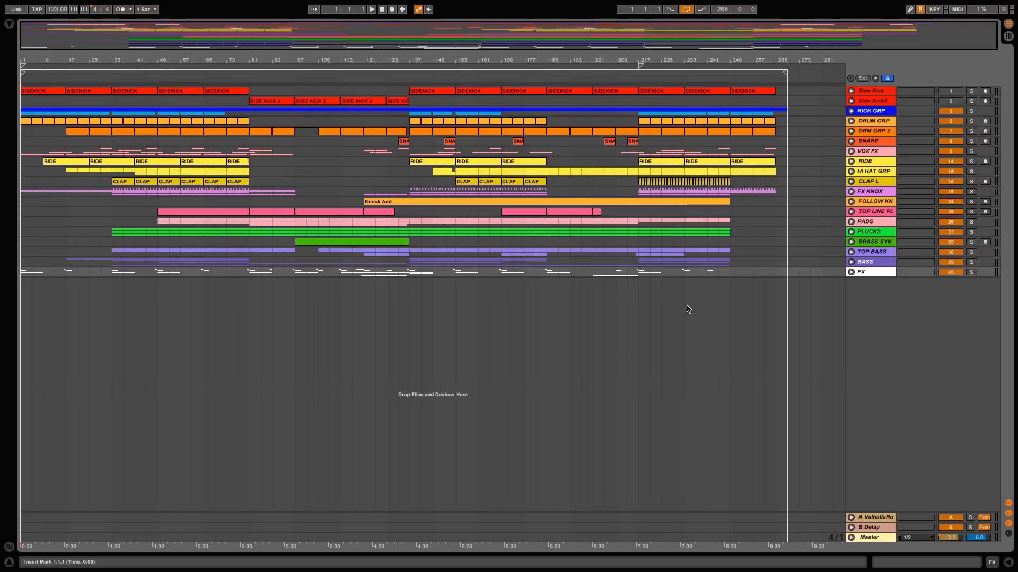
# - Review the song structure by highlighting the whole arrangement, the break at bars 81 to 137, and the opening section up to bar 81
pyautogui.moveTo(787, 276); pyautogui.dragTo(2, 115)
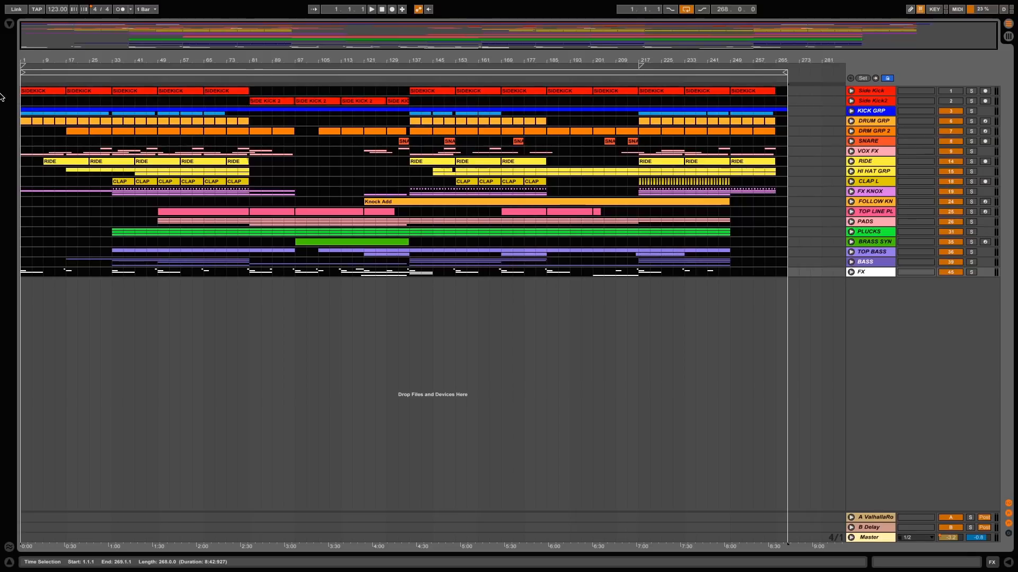
pyautogui.click(668, 402)
pyautogui.press('space')
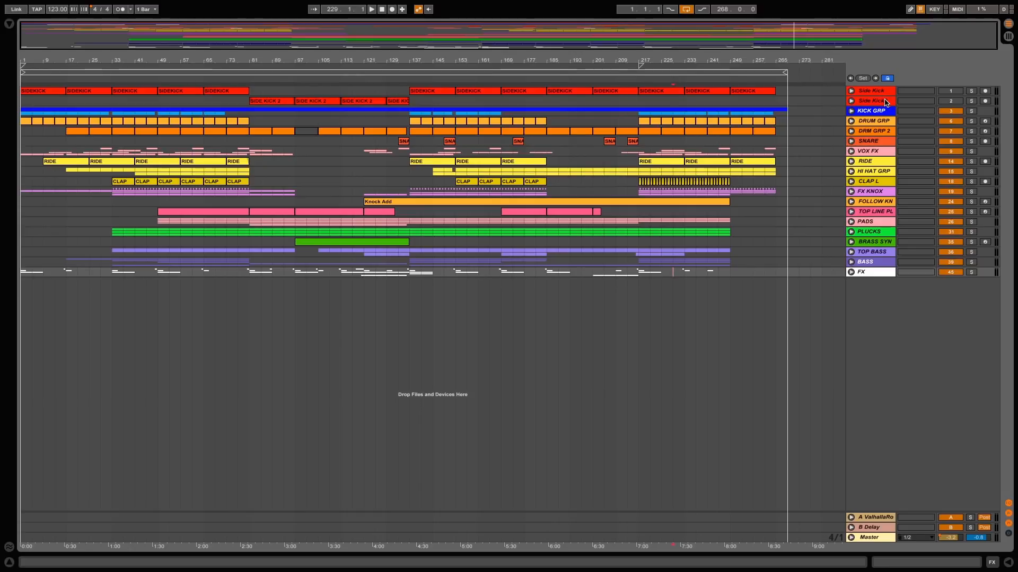
pyautogui.moveTo(249, 273); pyautogui.dragTo(409, 109)
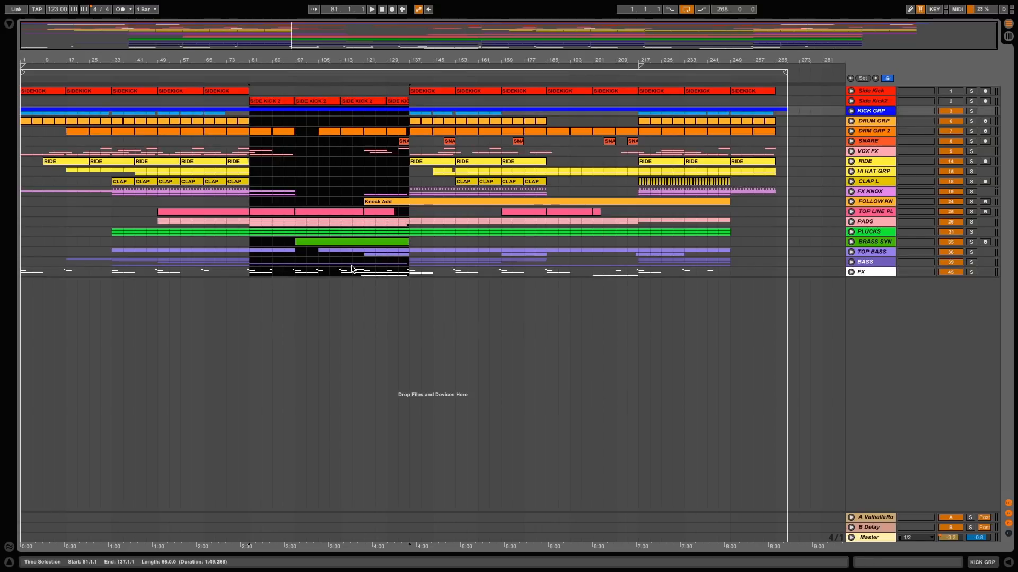
pyautogui.click(343, 320)
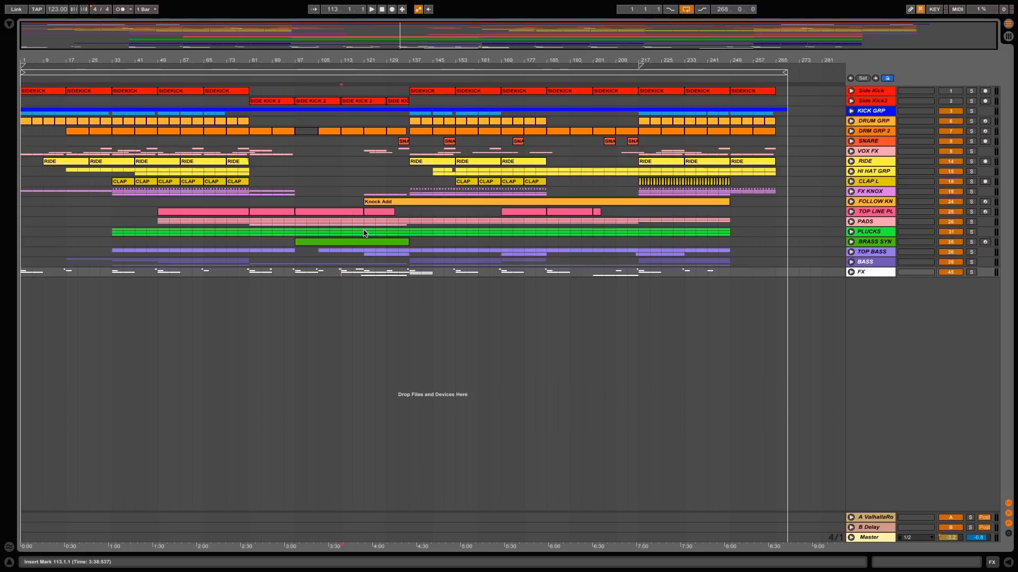
pyautogui.moveTo(149, 212); pyautogui.dragTo(1, 102)
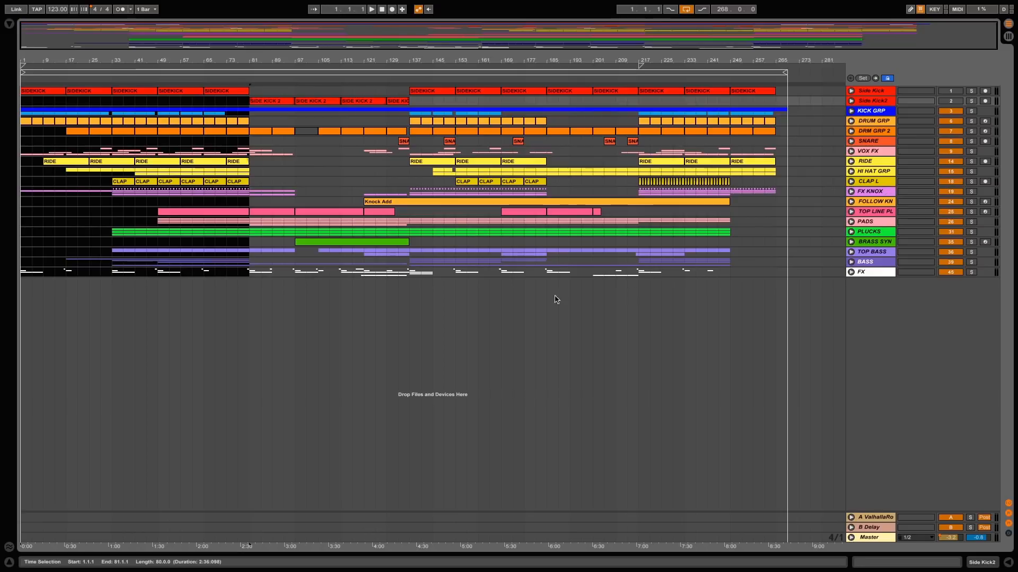
pyautogui.click(250, 309)
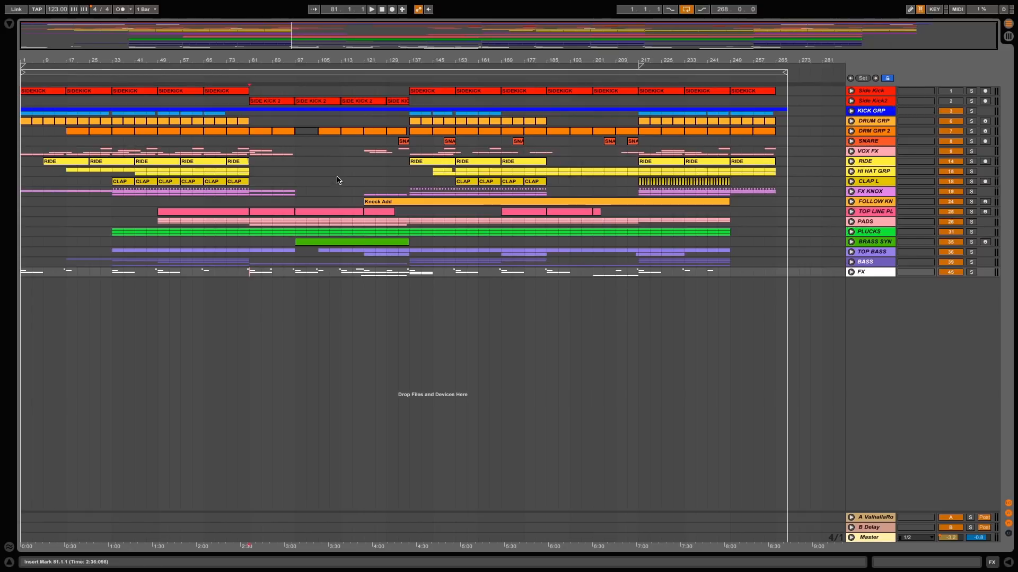
# - Unfold KICK GRP, solo the KICK track, and play it from bar 9 with its device chain shown
pyautogui.click(851, 111)
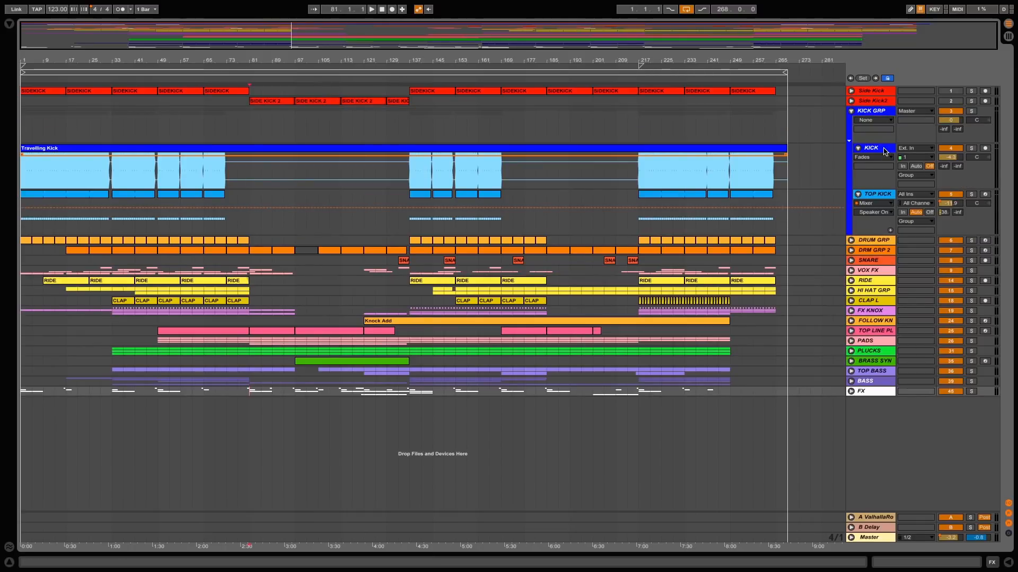
pyautogui.scroll(-1, 884, 142)
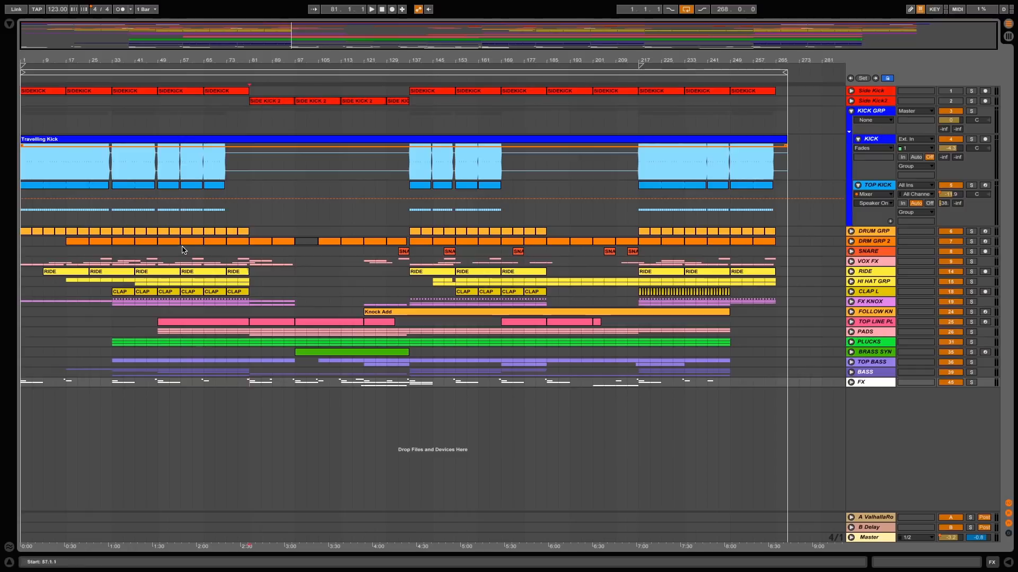
pyautogui.click(971, 139)
pyautogui.doubleClick(888, 141)
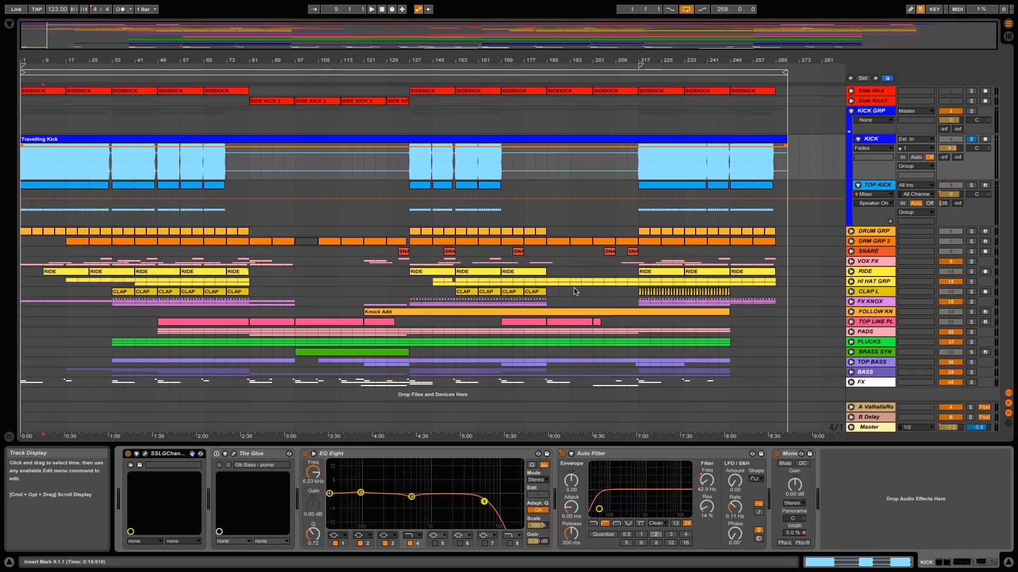
pyautogui.press('space')
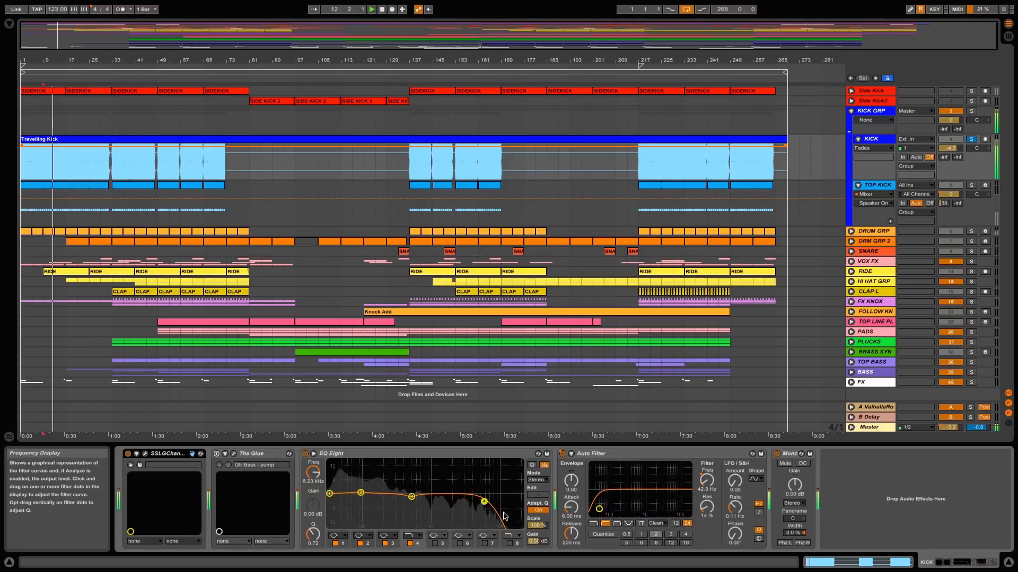
pyautogui.press('space')
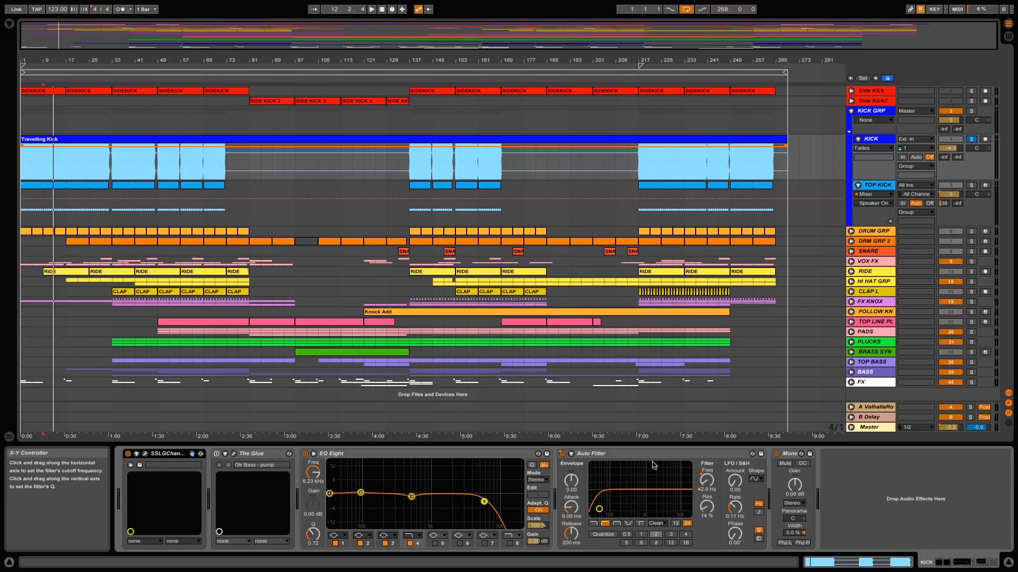
# - Play the soloed KICK track from bar 21 and around bar 33 to compare its Auto Filter settings
pyautogui.click(87, 172)
pyautogui.press('space')
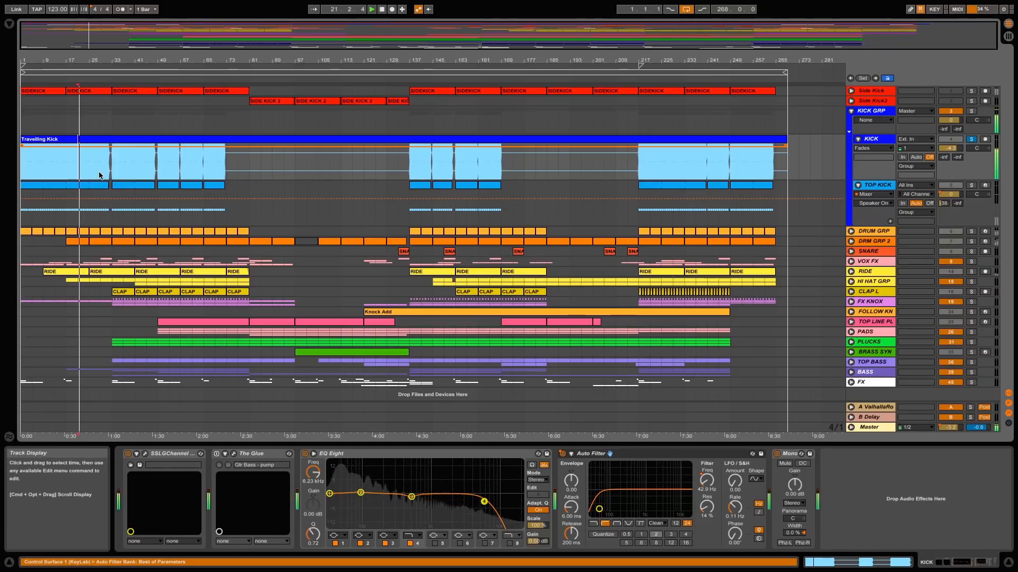
pyautogui.press('space')
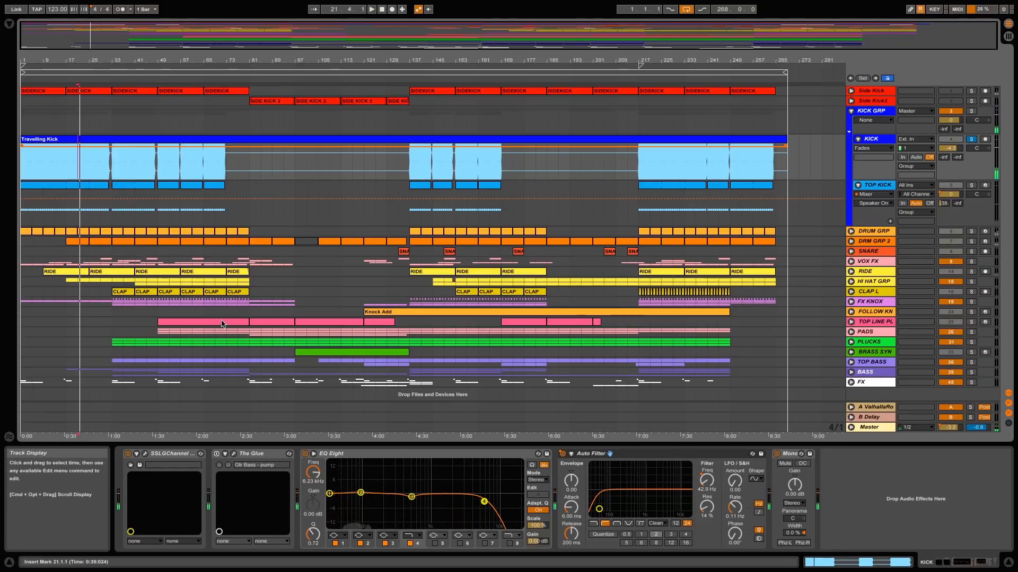
pyautogui.click(106, 173)
pyautogui.press('space')
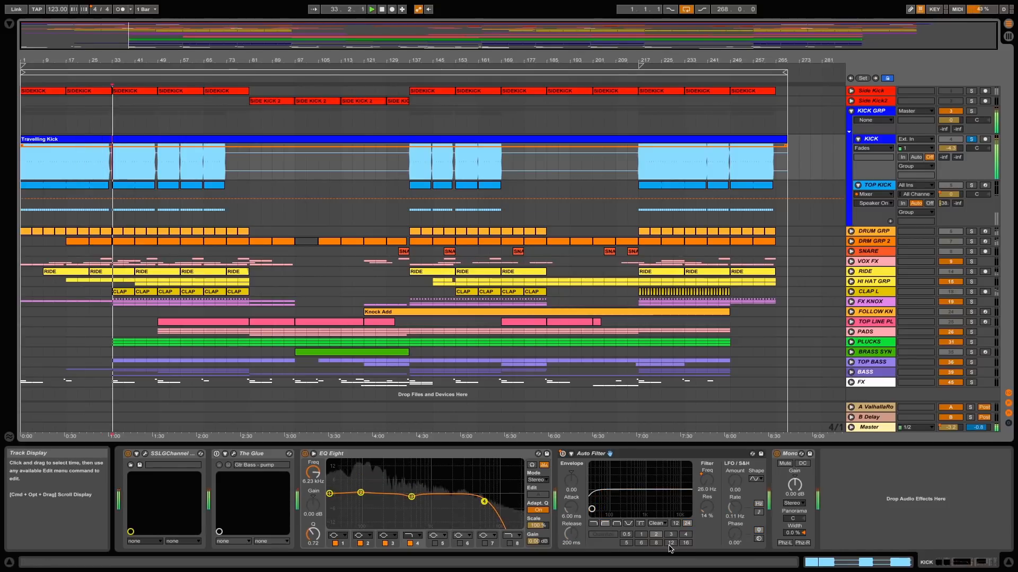
pyautogui.press('space')
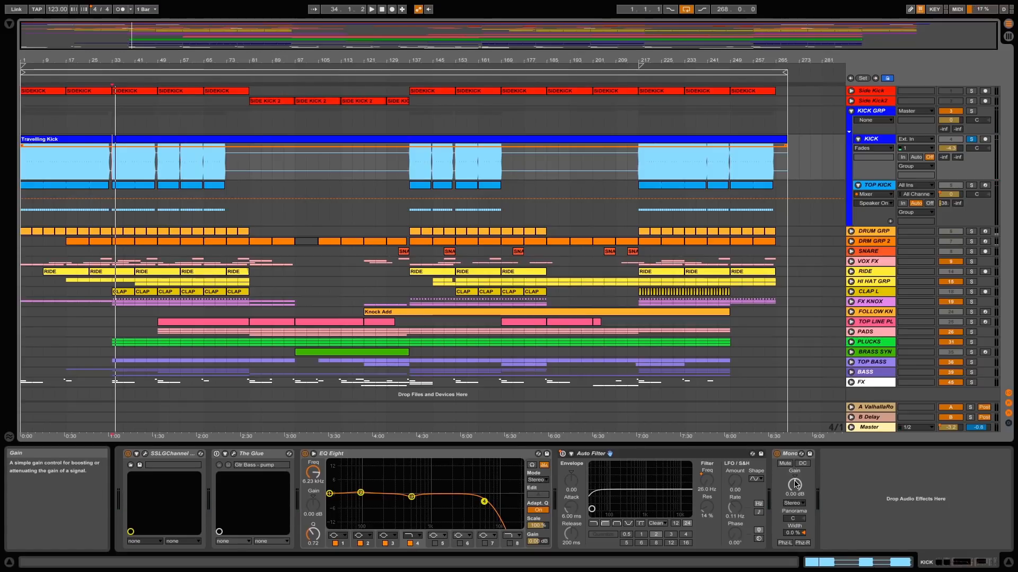
# - Solo and play TOP KICK while viewing its sampler, compressor and EQ, and solo the whole KICK GRP for comparison
pyautogui.click(972, 186)
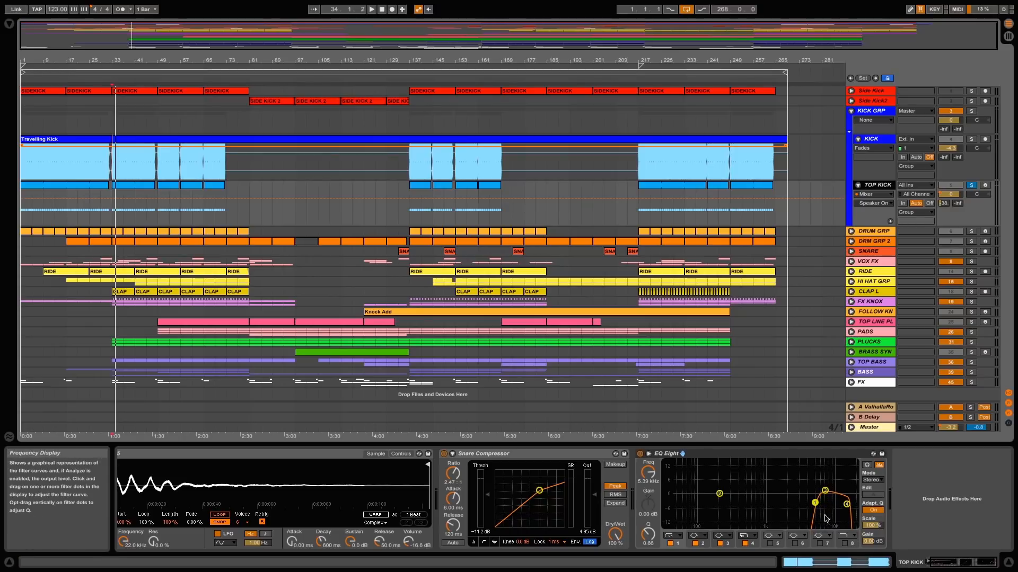
pyautogui.press('space')
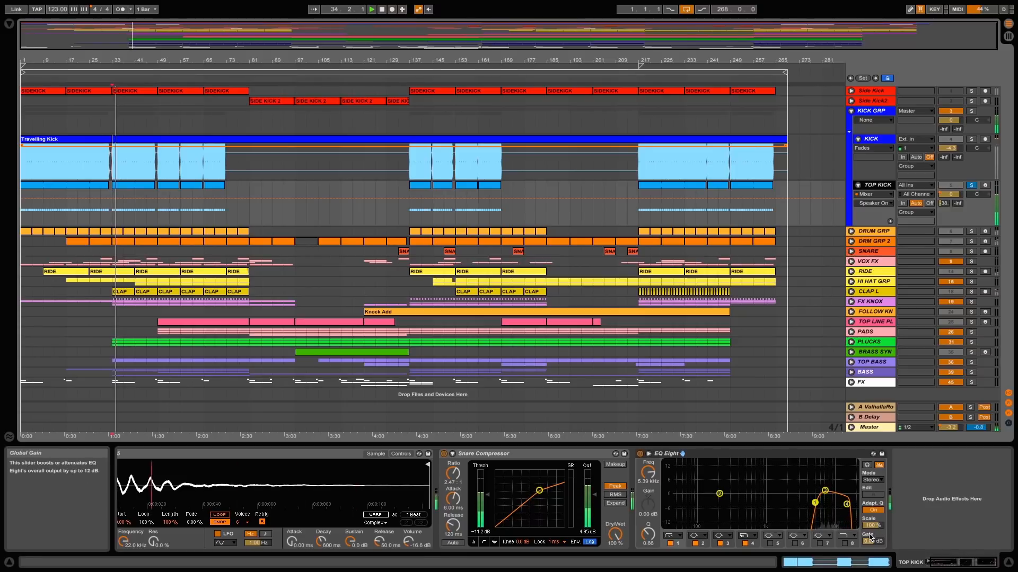
pyautogui.click(915, 564)
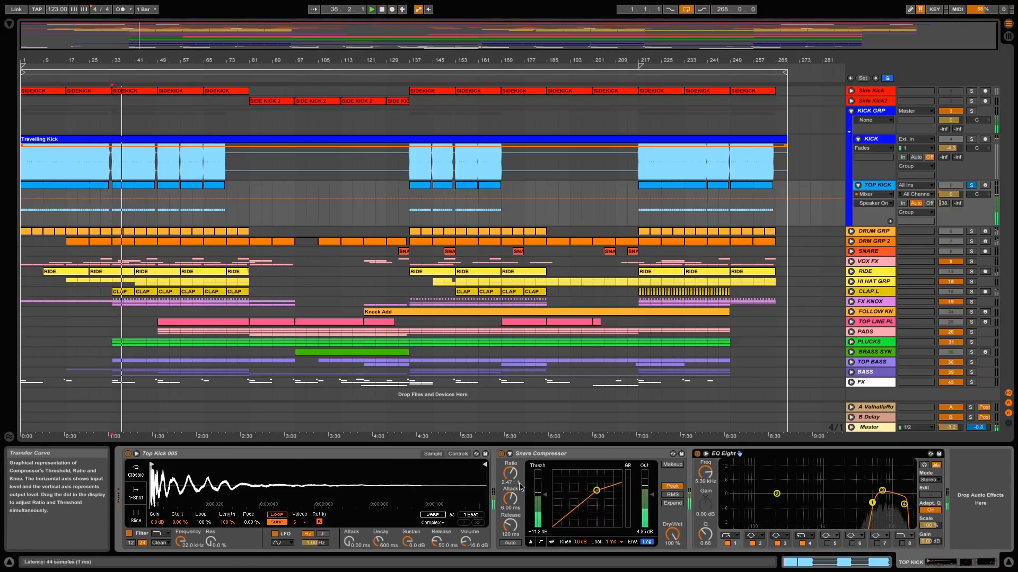
pyautogui.click(971, 111)
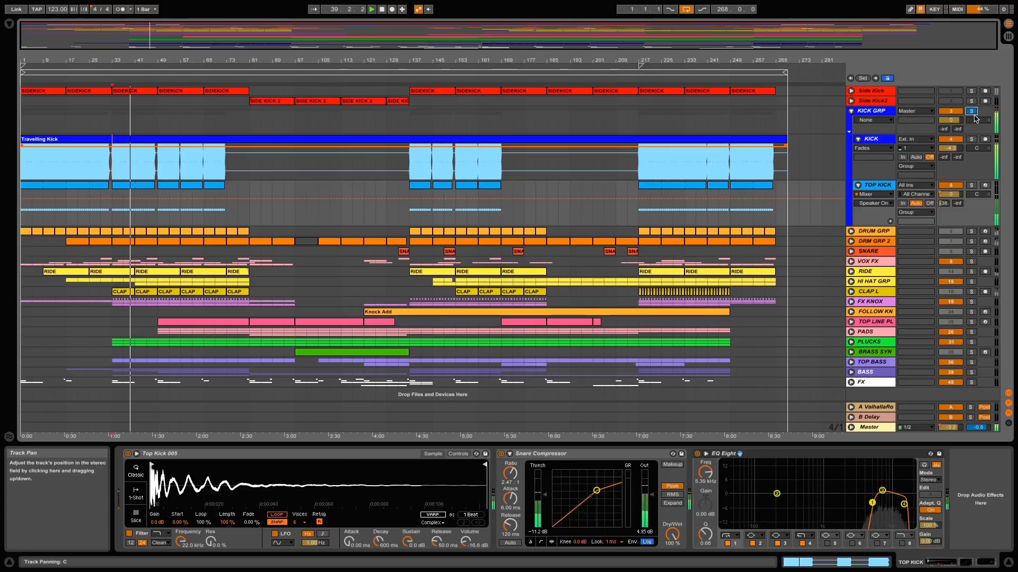
# - Fold KICK GRP, unfold DRUM GRP, and solo DRUM GRP during playback from bar 33
pyautogui.click(851, 111)
pyautogui.click(851, 122)
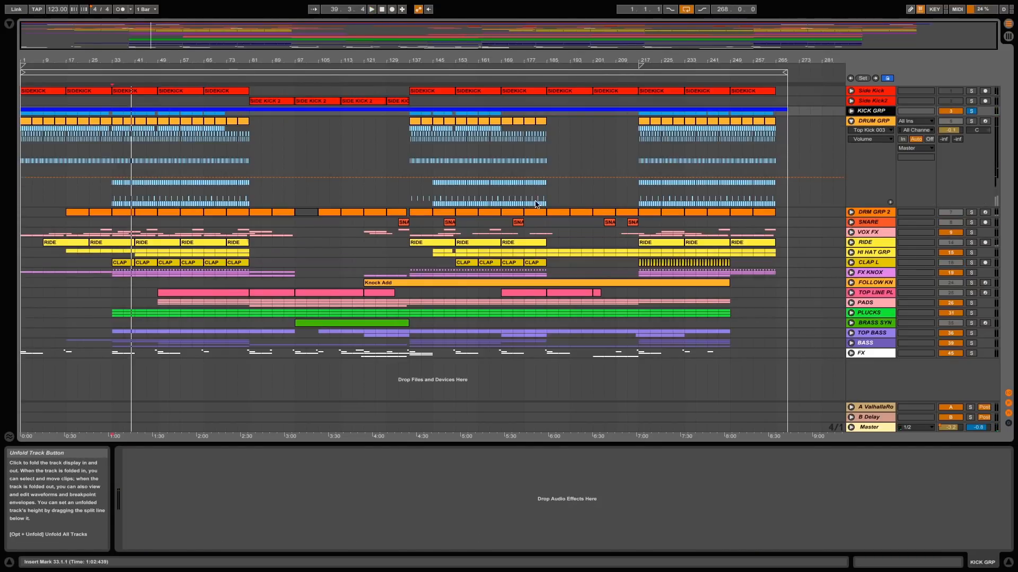
pyautogui.click(113, 202)
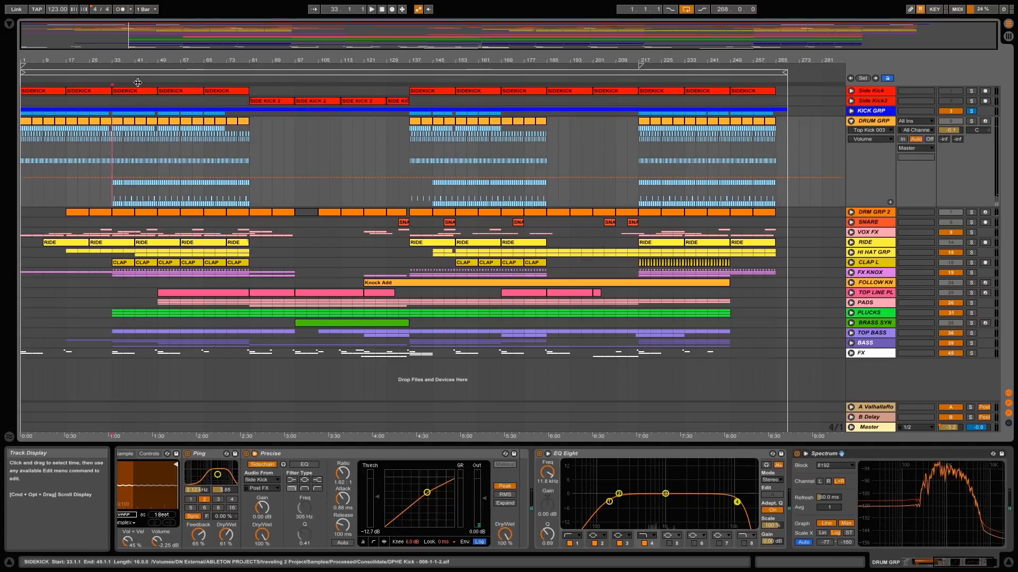
pyautogui.moveTo(142, 55); pyautogui.dragTo(144, 80)
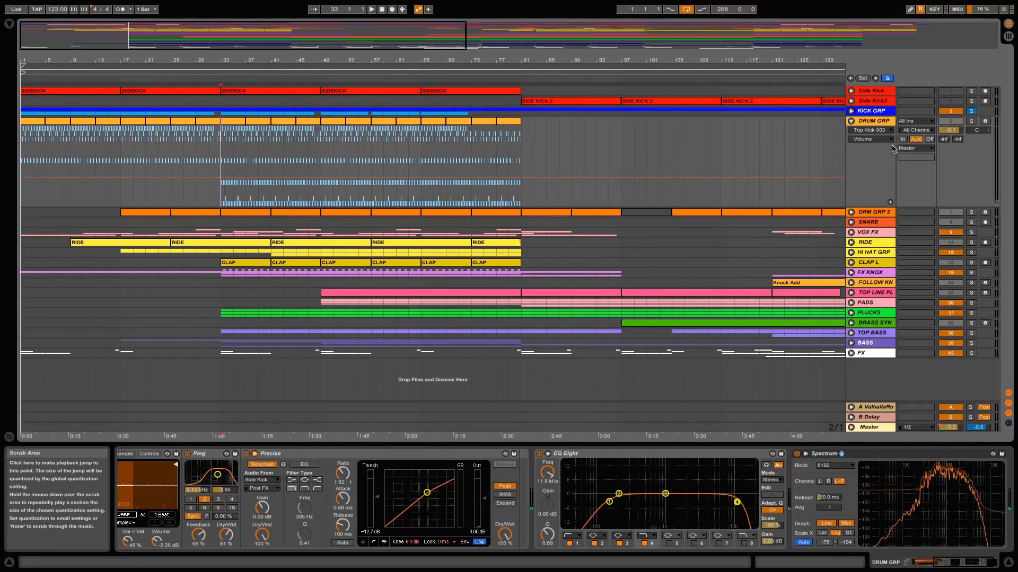
pyautogui.press('space')
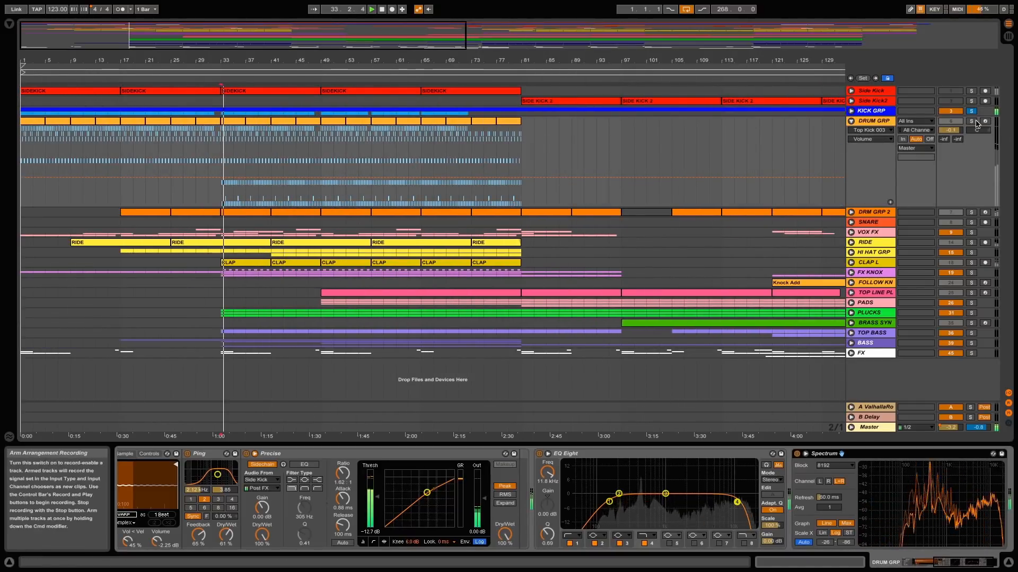
pyautogui.click(971, 121)
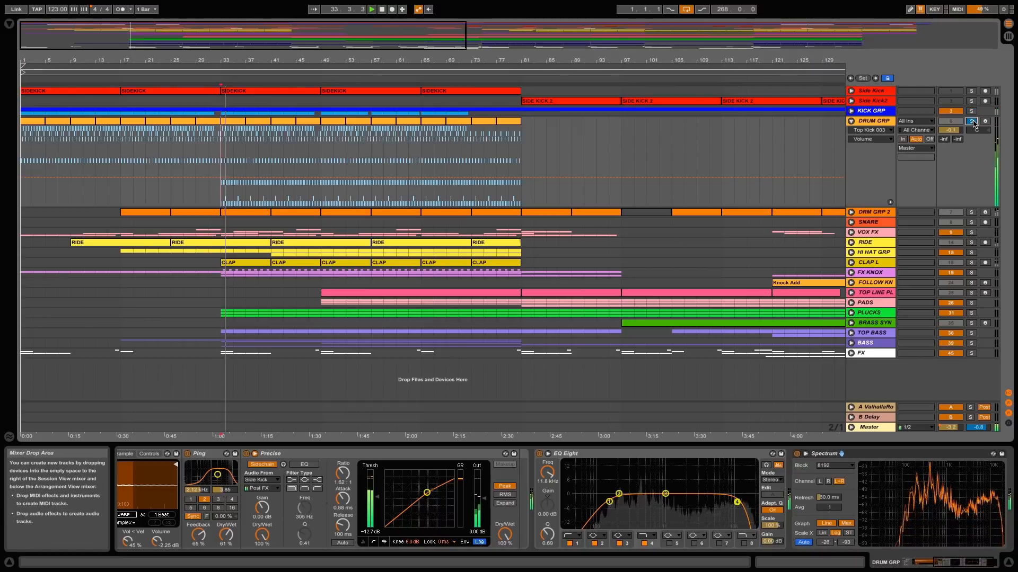
# - Bring the Drum Rack at the start of DRUM GRP's device chain into view and show its 28 Perc pad
pyautogui.click(962, 566)
pyautogui.moveTo(962, 566); pyautogui.dragTo(909, 566)
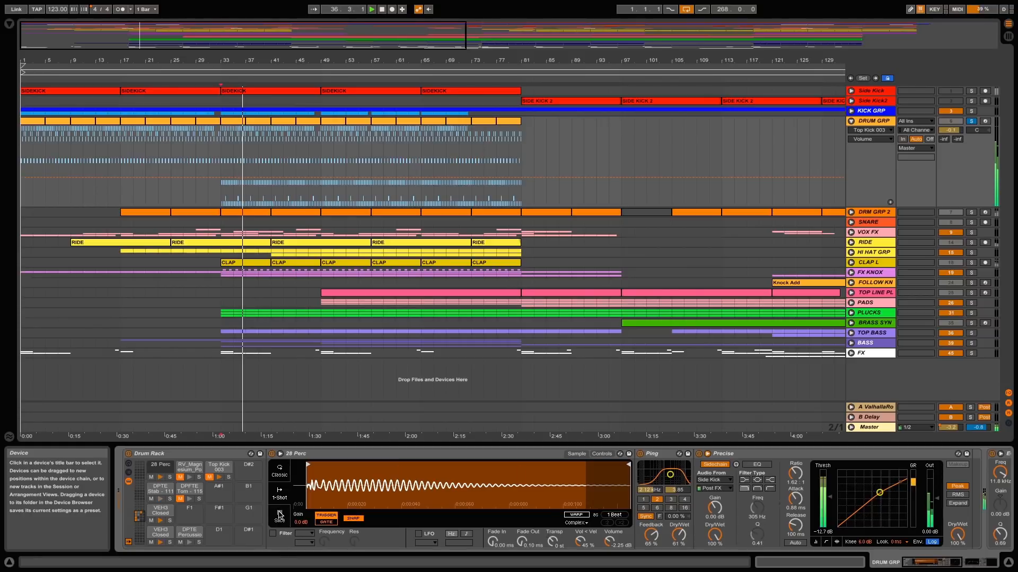
pyautogui.click(161, 469)
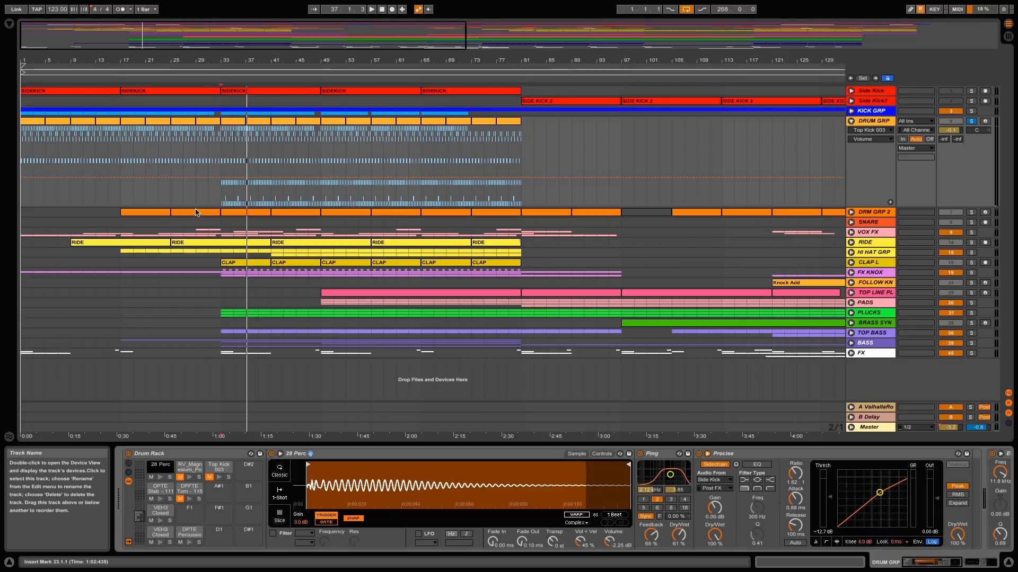
# - Open the DRUM GRP clip at bar 33 and examine its percussion note pattern
pyautogui.click(234, 126)
pyautogui.doubleClick(234, 127)
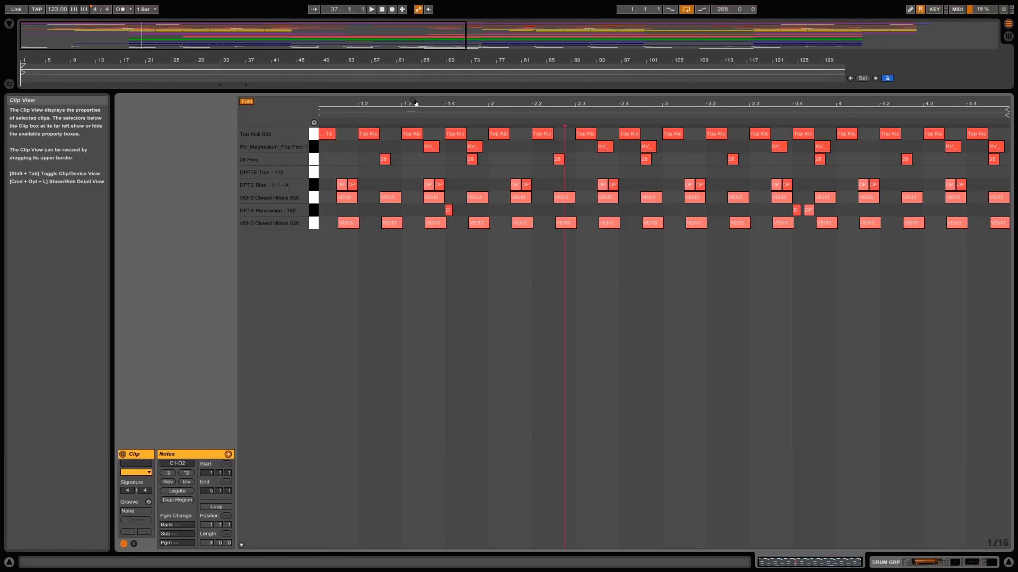
pyautogui.moveTo(408, 104); pyautogui.dragTo(413, 99)
pyautogui.click(351, 249)
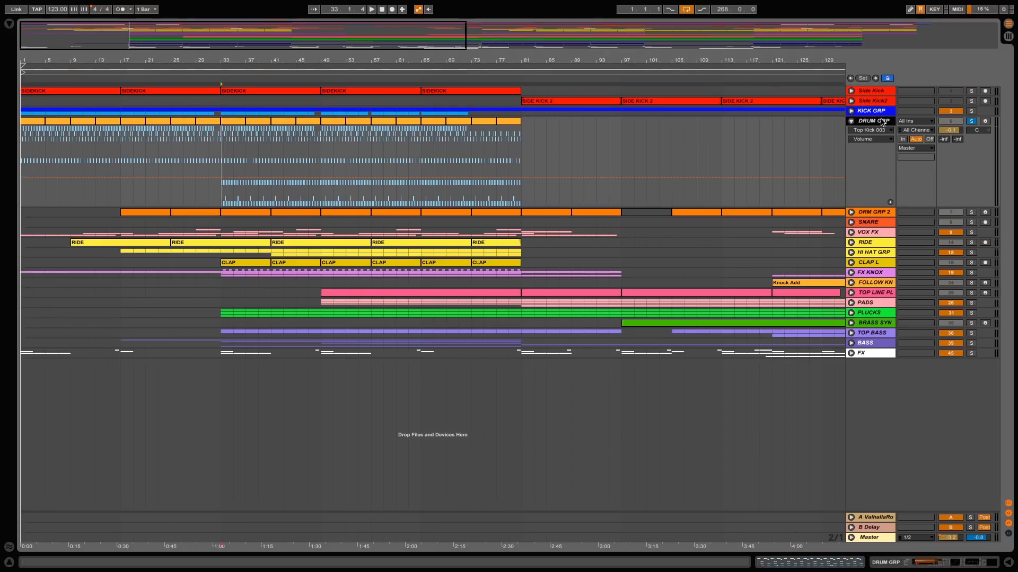
# - Reopen the DRUM GRP device chain and inspect the Ping, Precise compressor, EQ Eight and Spectrum devices
pyautogui.doubleClick(882, 122)
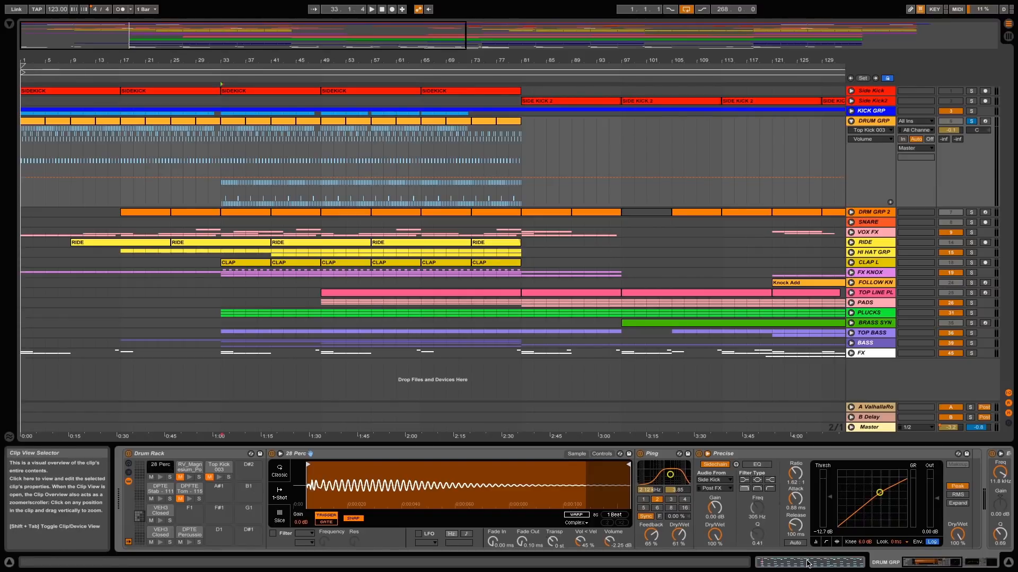
pyautogui.click(927, 567)
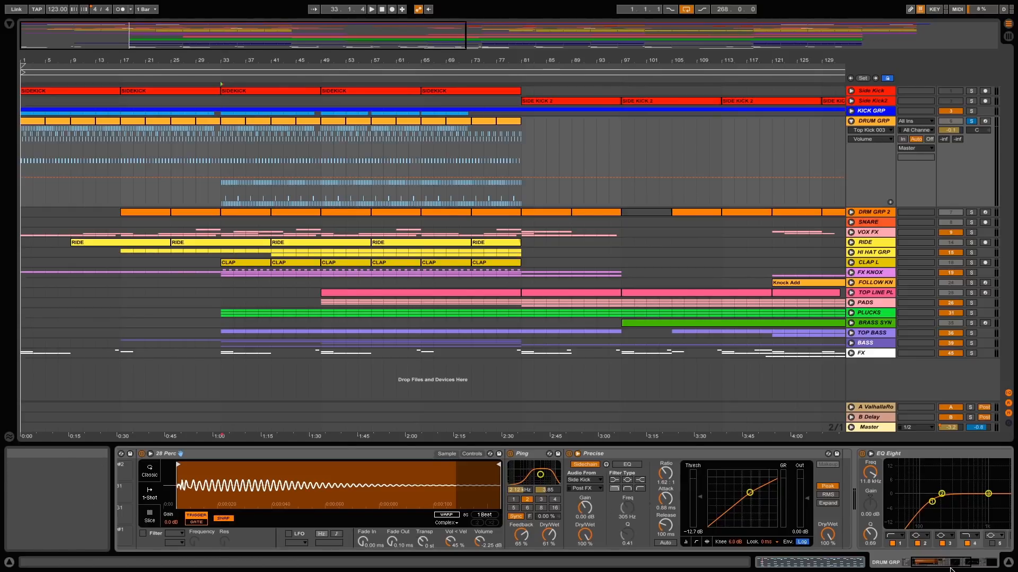
pyautogui.click(986, 564)
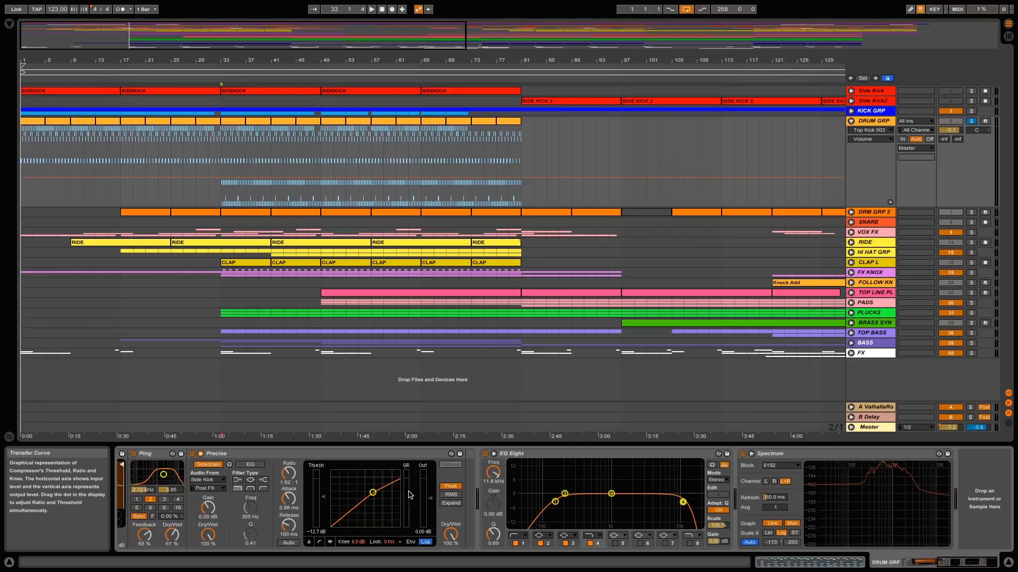
pyautogui.click(981, 562)
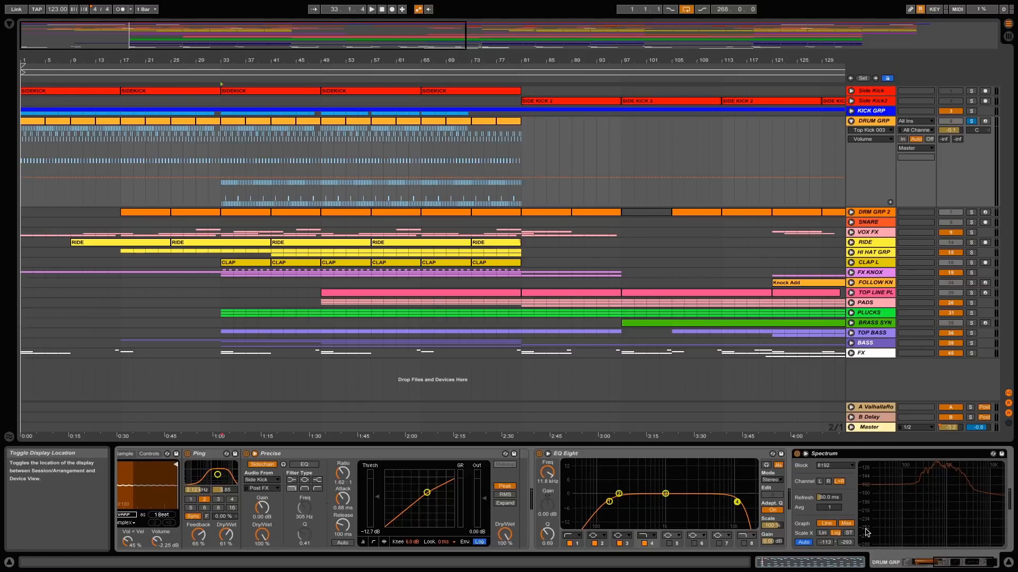
# - Audition the 28 Perc and DPTE Stab - 111 - A pads in DRUM GRP's Drum Rack
pyautogui.scroll(5, 477, 503)
pyautogui.click(162, 478)
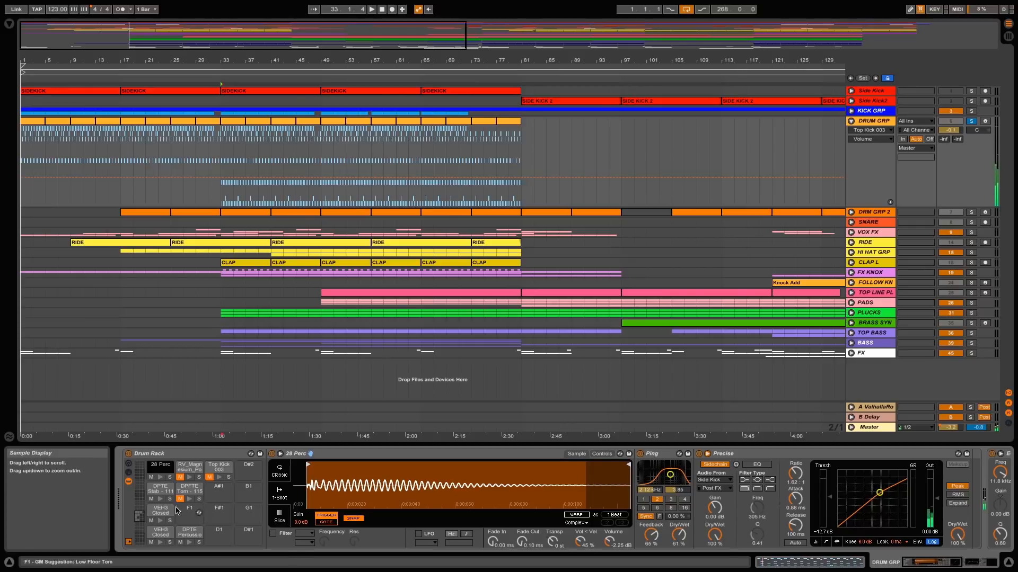
pyautogui.click(161, 499)
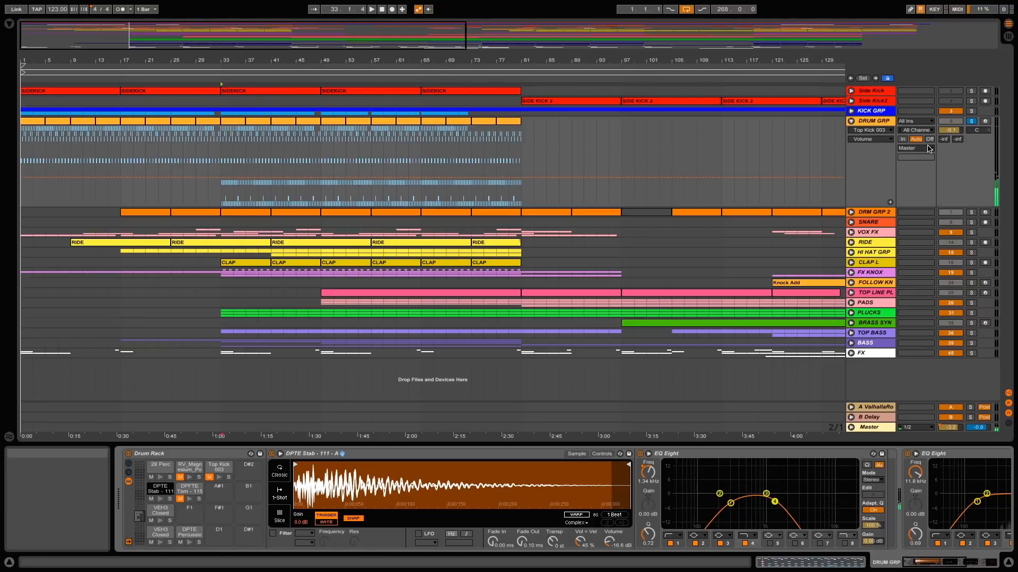
# - Fold DRUM GRP, expand the DRM GRP 2 track and play it soloed from bar 49
pyautogui.click(851, 121)
pyautogui.click(870, 131)
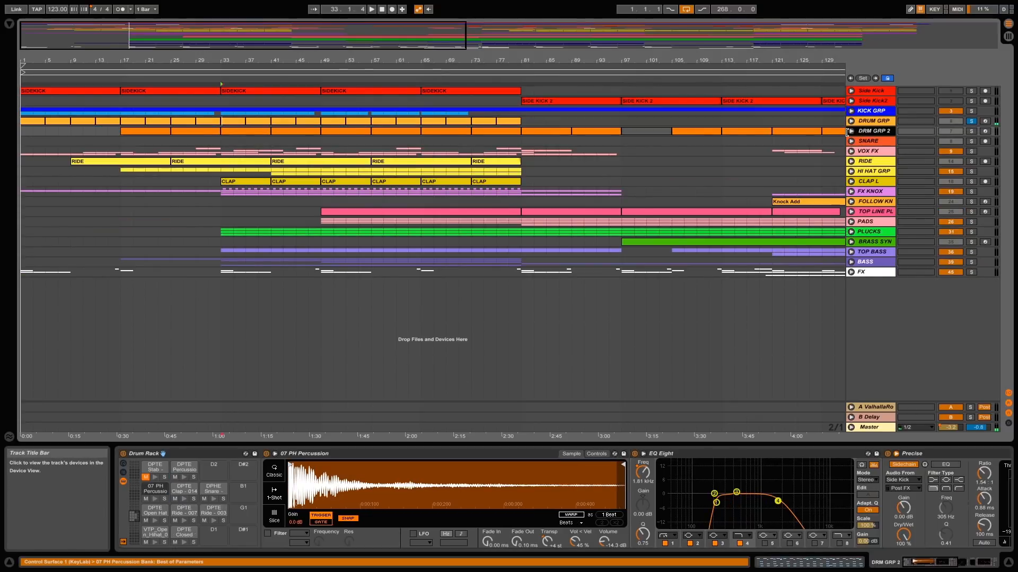
pyautogui.click(851, 131)
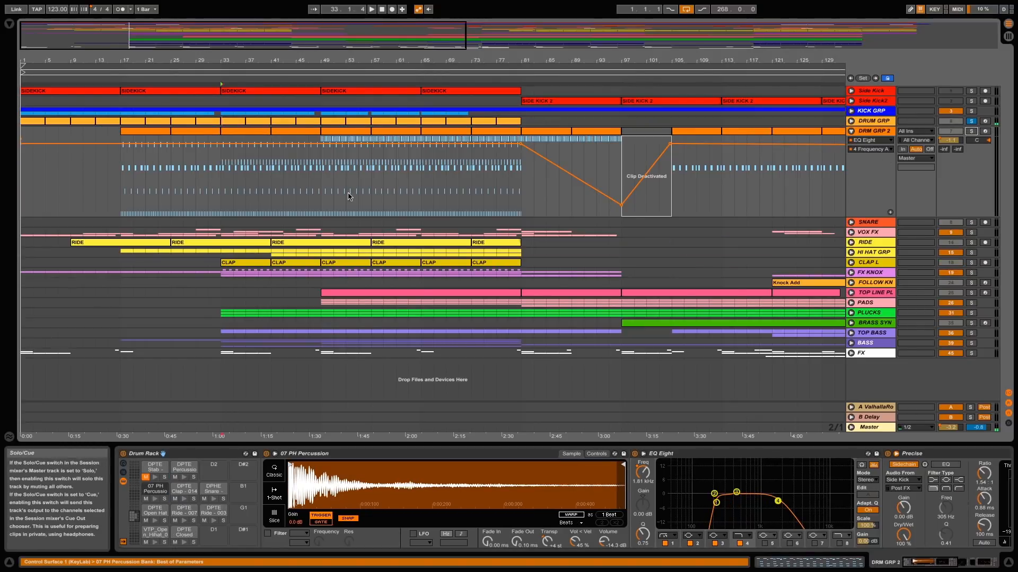
pyautogui.click(319, 200)
pyautogui.press('space')
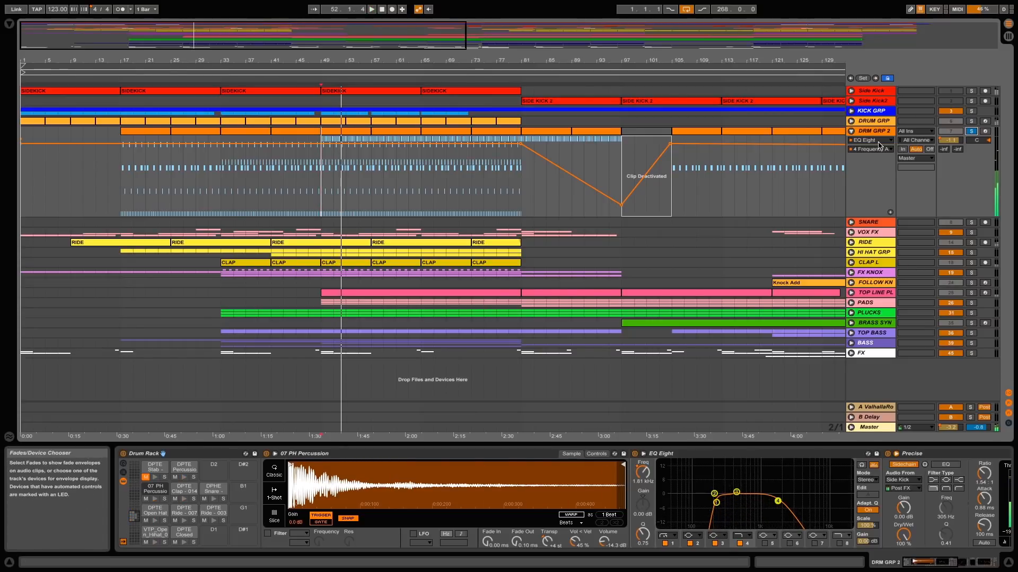
pyautogui.press('space')
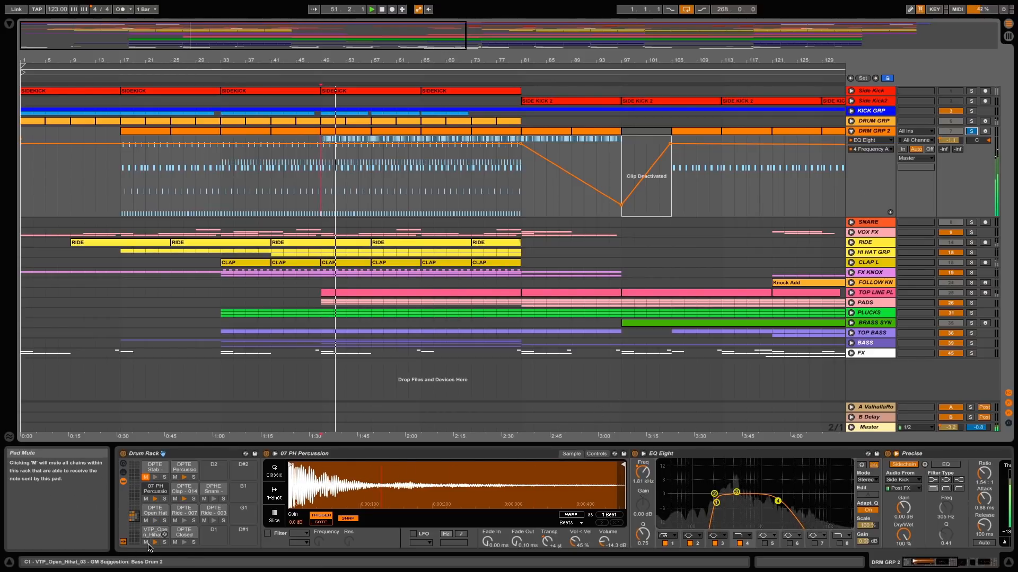
# - Show the DPTE Percussion - 025 pad's chain and audition it, the DPTE Closed pad and the DPHE Snare pad in DRM GRP 2's Drum Rack
pyautogui.click(184, 470)
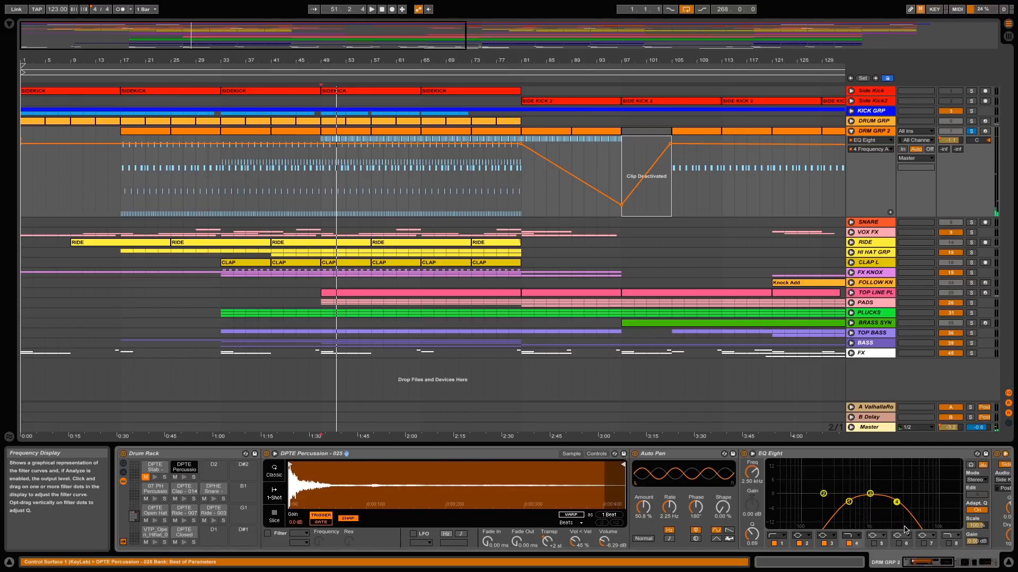
pyautogui.moveTo(927, 564)
pyautogui.mouseDown()
pyautogui.moveTo(950, 567)
pyautogui.moveTo(928, 563)
pyautogui.mouseUp()
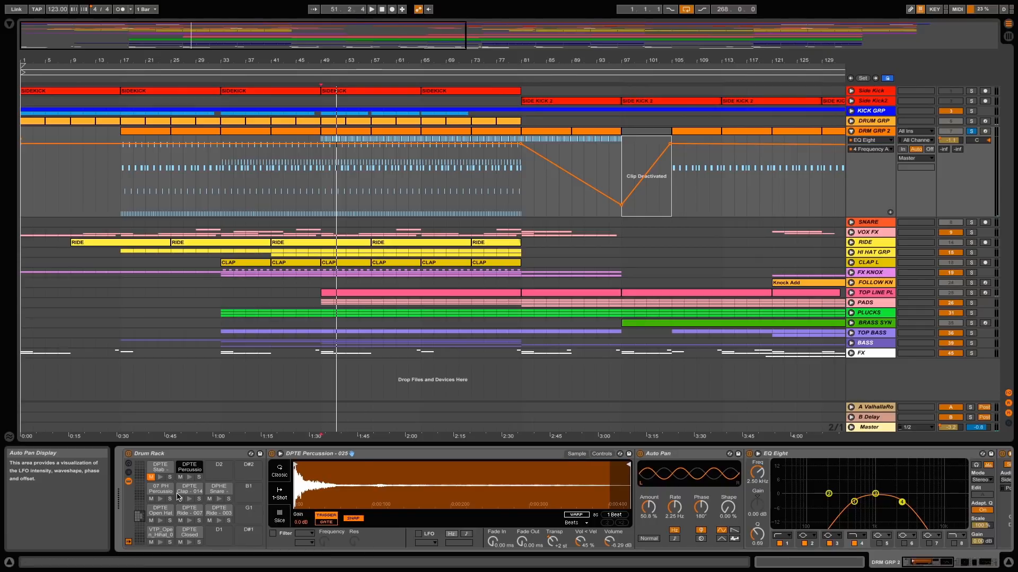
pyautogui.click(191, 479)
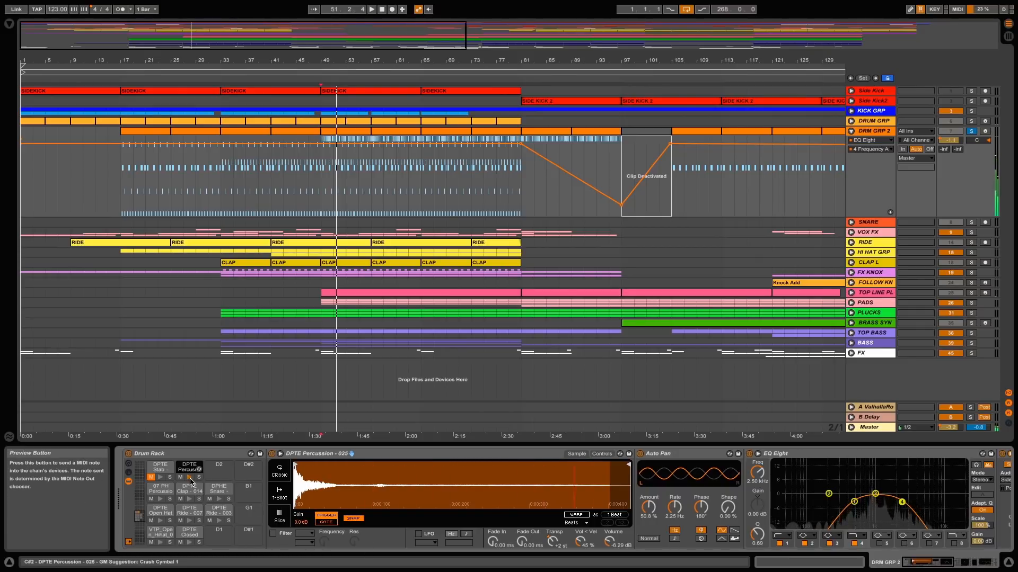
pyautogui.click(191, 478)
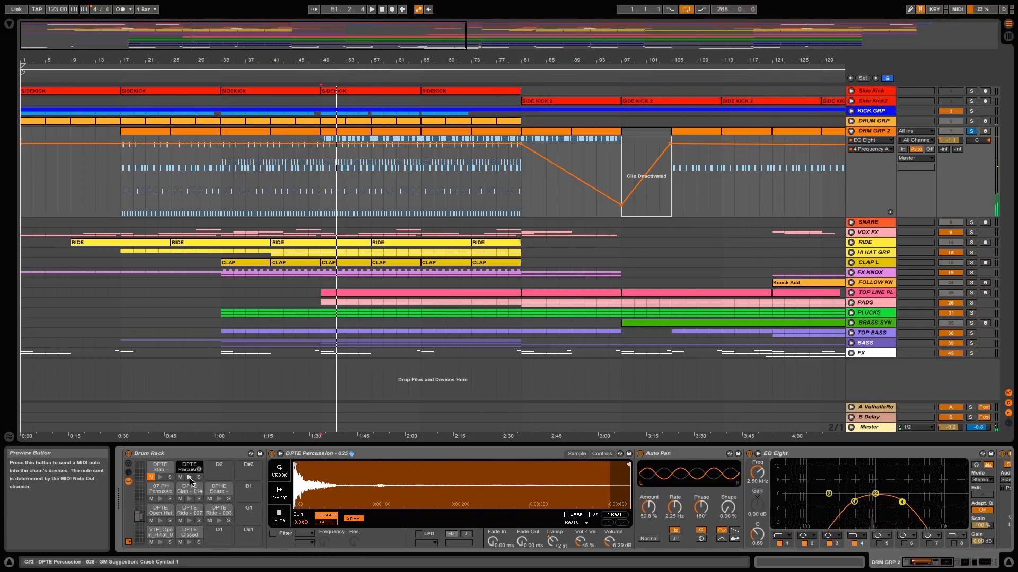
pyautogui.click(191, 479)
pyautogui.click(191, 478)
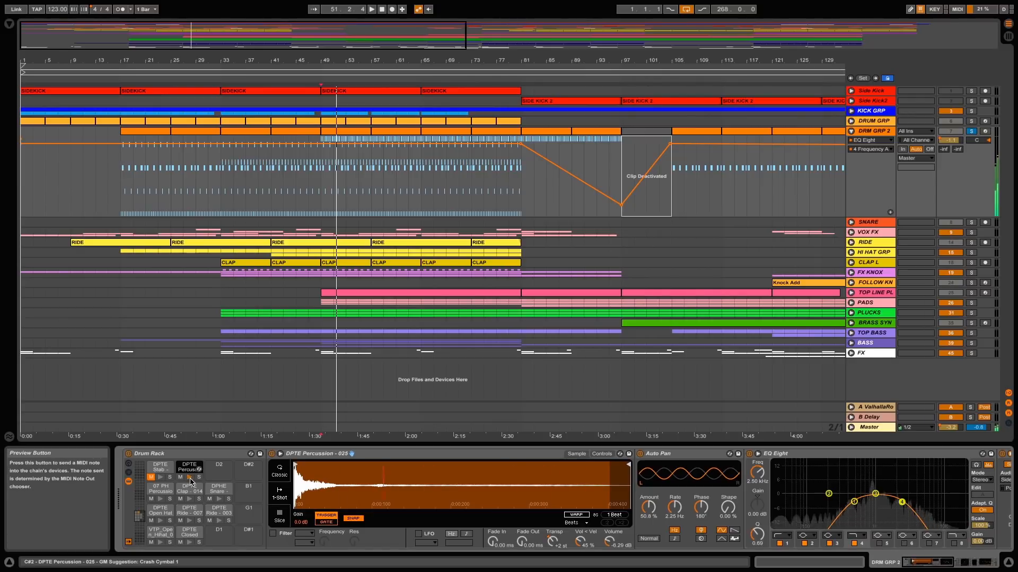
pyautogui.click(189, 542)
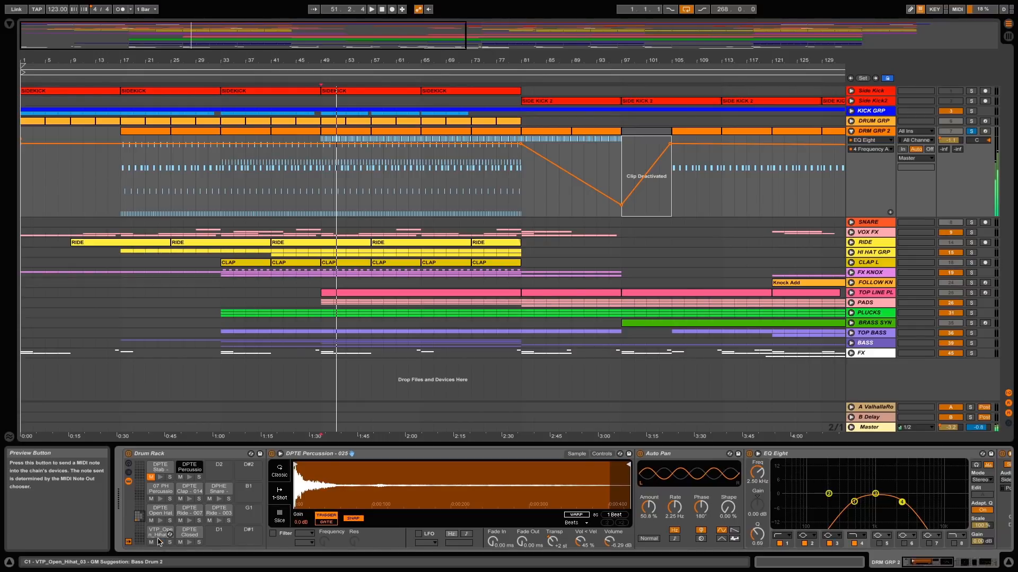
pyautogui.click(220, 500)
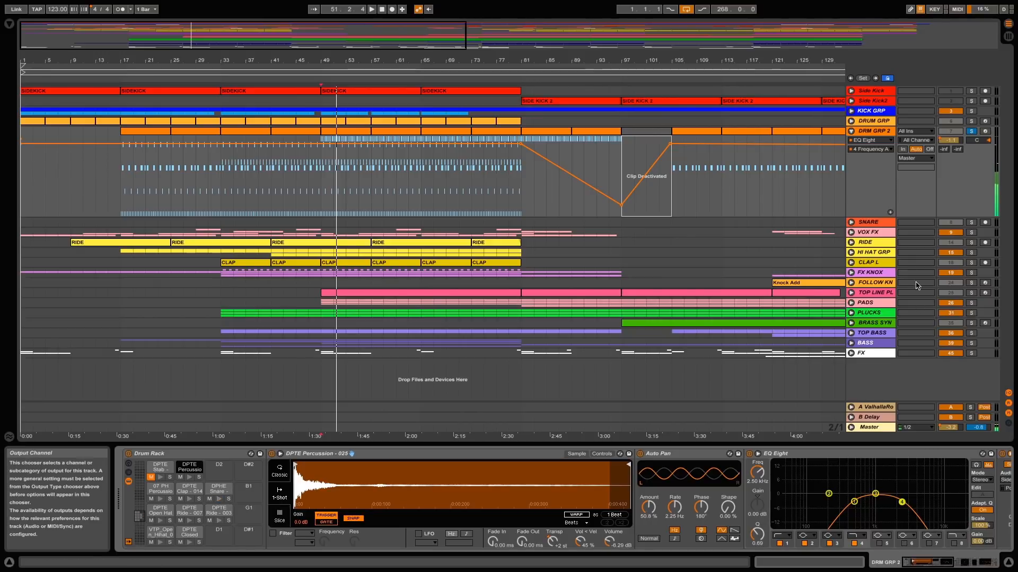
# - Play the soloed DRM GRP 2 from bar 49, and again from bar 81 where its EQ Eight frequency automation begins to fall
pyautogui.press('space')
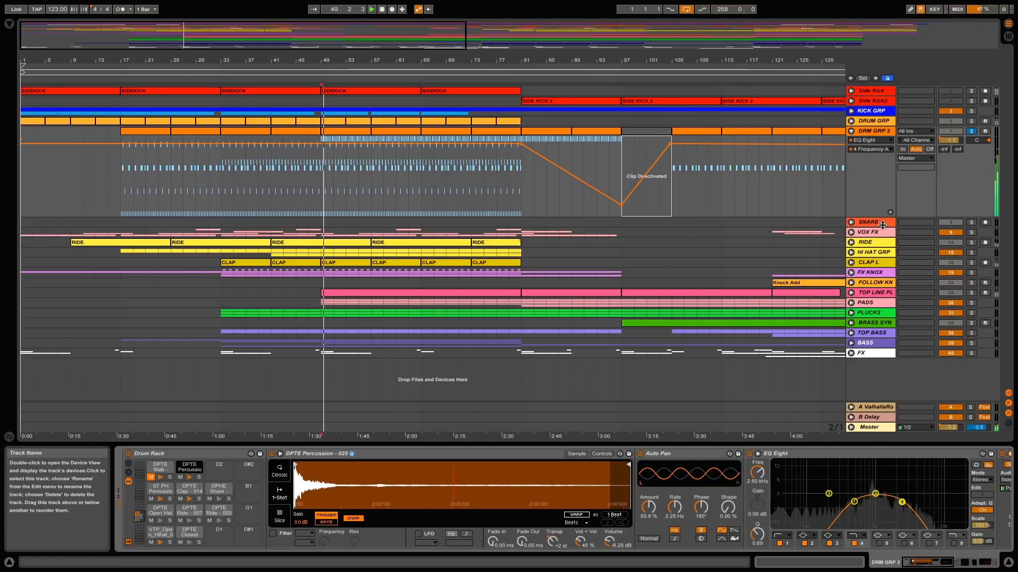
pyautogui.moveTo(688, 60); pyautogui.dragTo(409, 63)
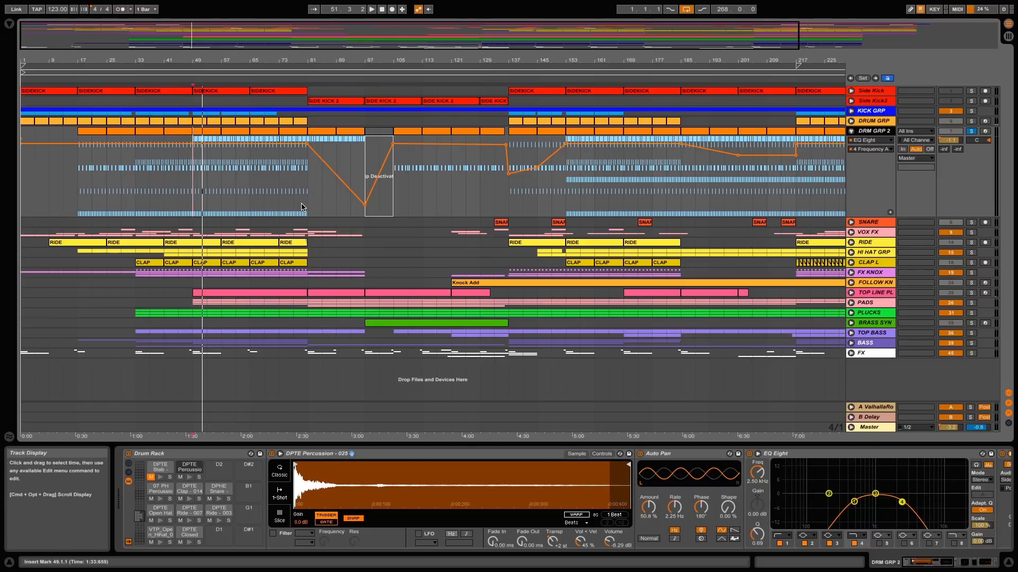
pyautogui.click(308, 177)
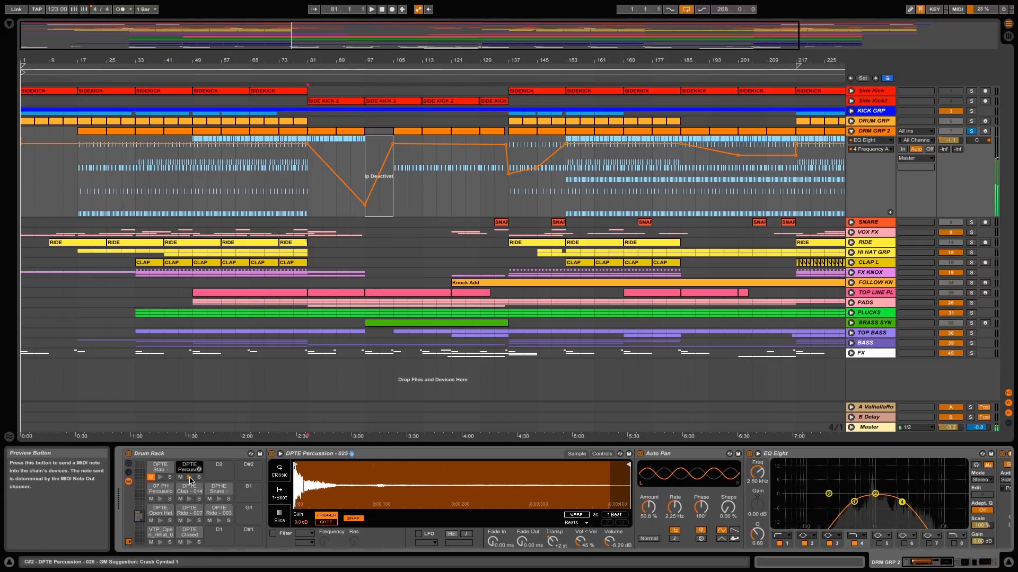
pyautogui.press('space')
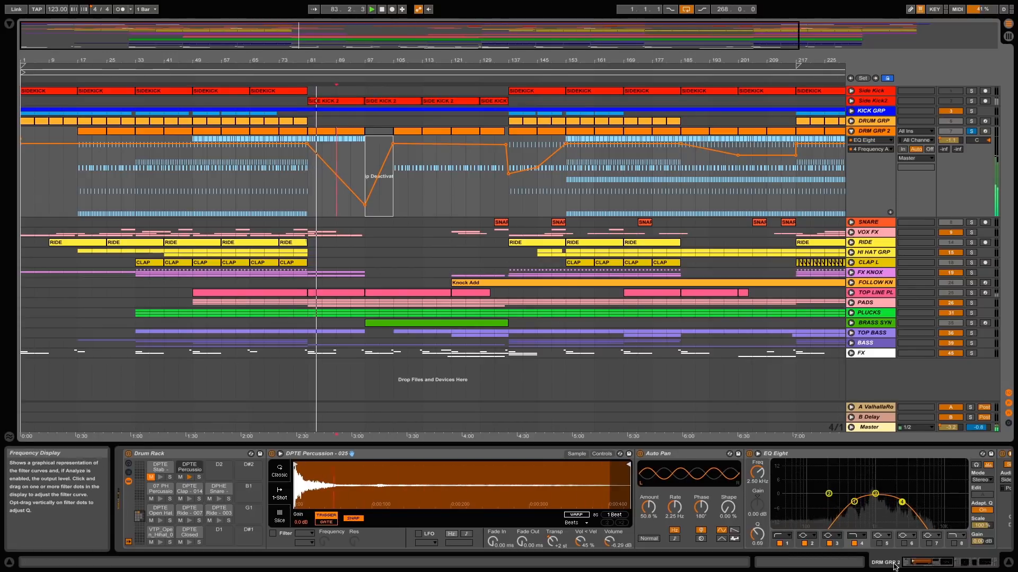
# - Inspect DRM GRP 2's Precise, ValhallaRoom, EQ Eight and Limiter devices during the filter sweep and play the sweep from bar 93
pyautogui.click(931, 564)
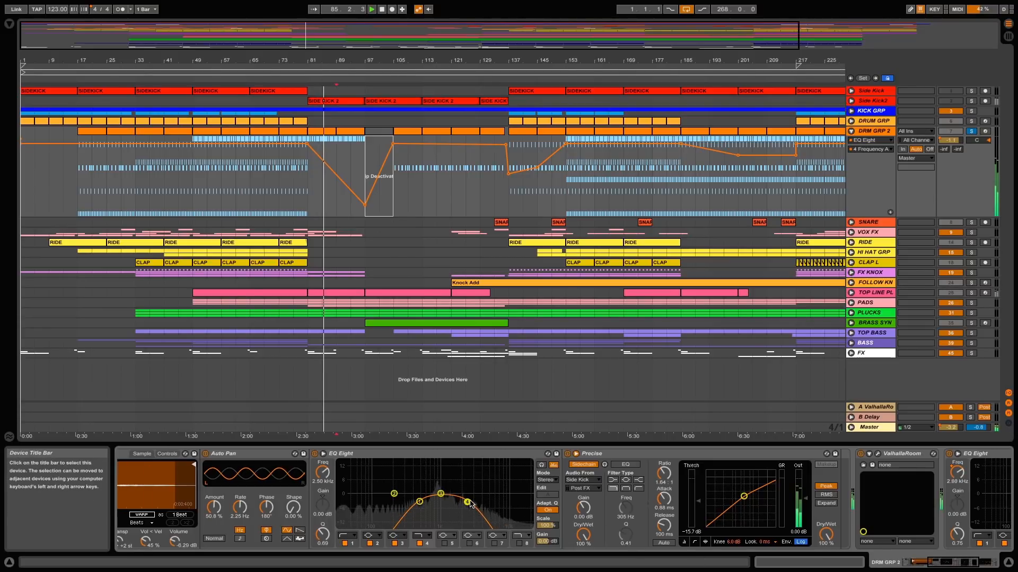
pyautogui.click(946, 563)
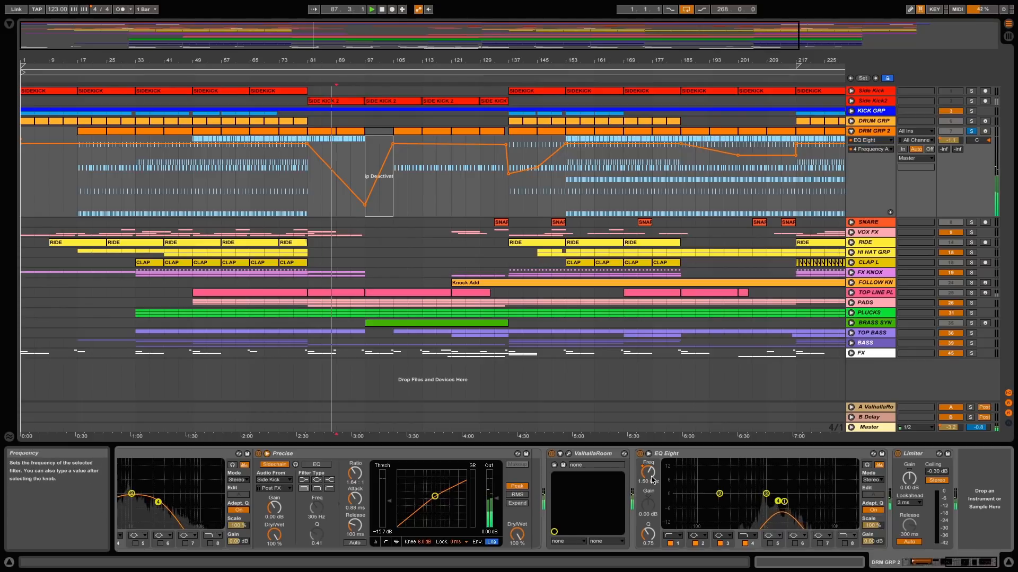
pyautogui.click(350, 175)
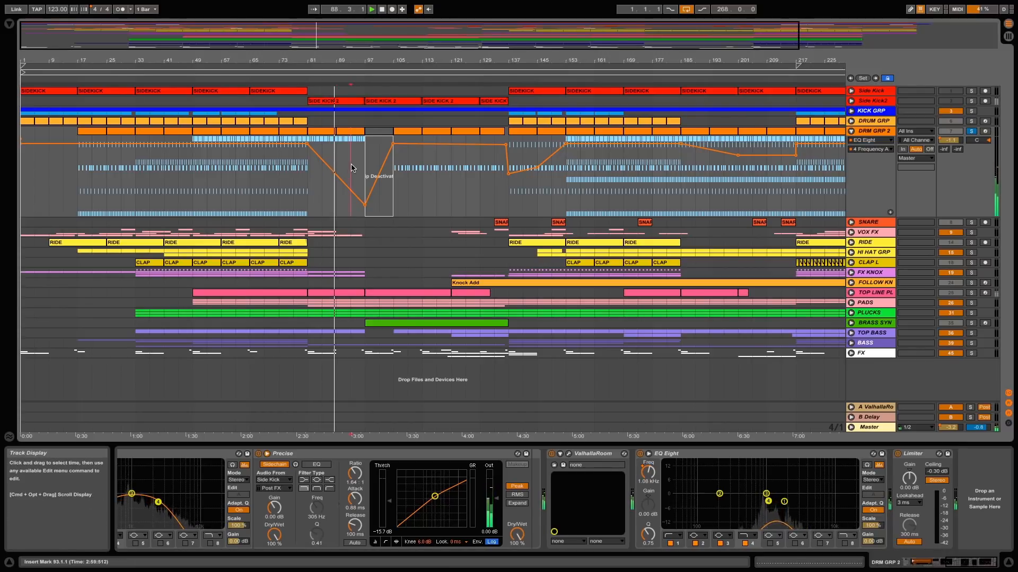
pyautogui.press('space')
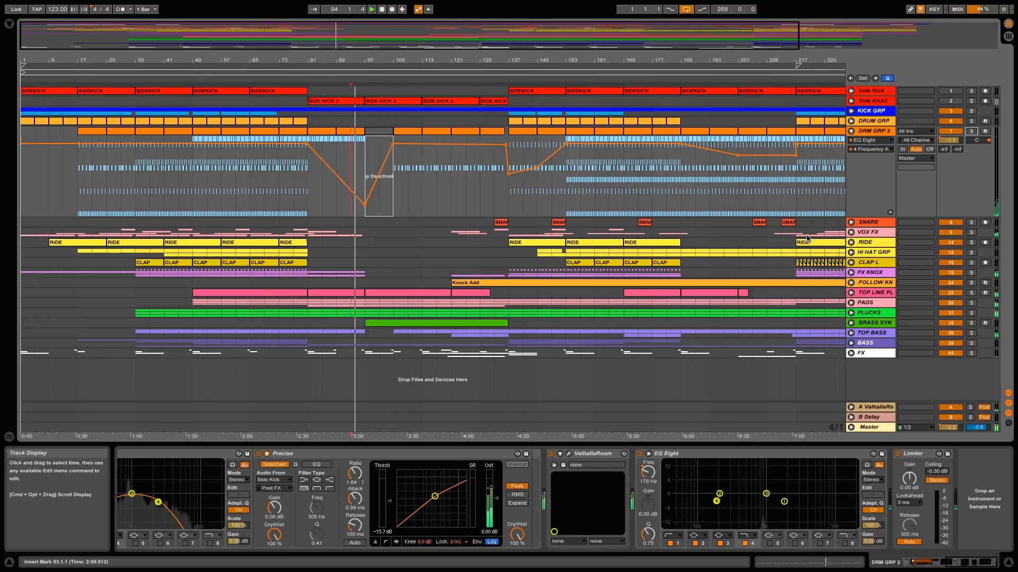
# - Fold DRM GRP 2, expand the SNARE track and play its SNARE FILL clip soloed from bar 136
pyautogui.click(851, 130)
pyautogui.click(863, 142)
pyautogui.click(851, 142)
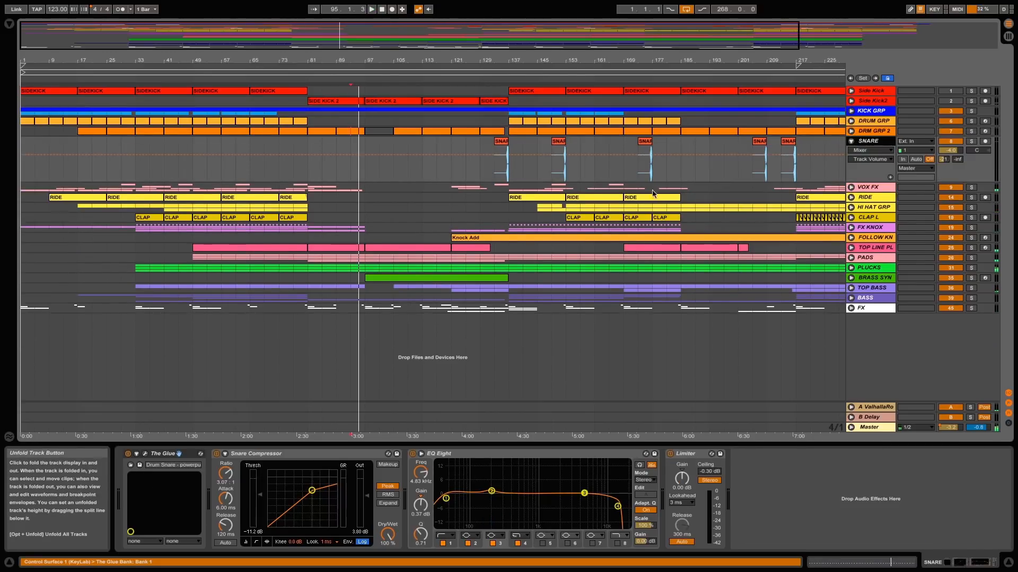
pyautogui.scroll(5, 519, 183)
pyautogui.click(520, 182)
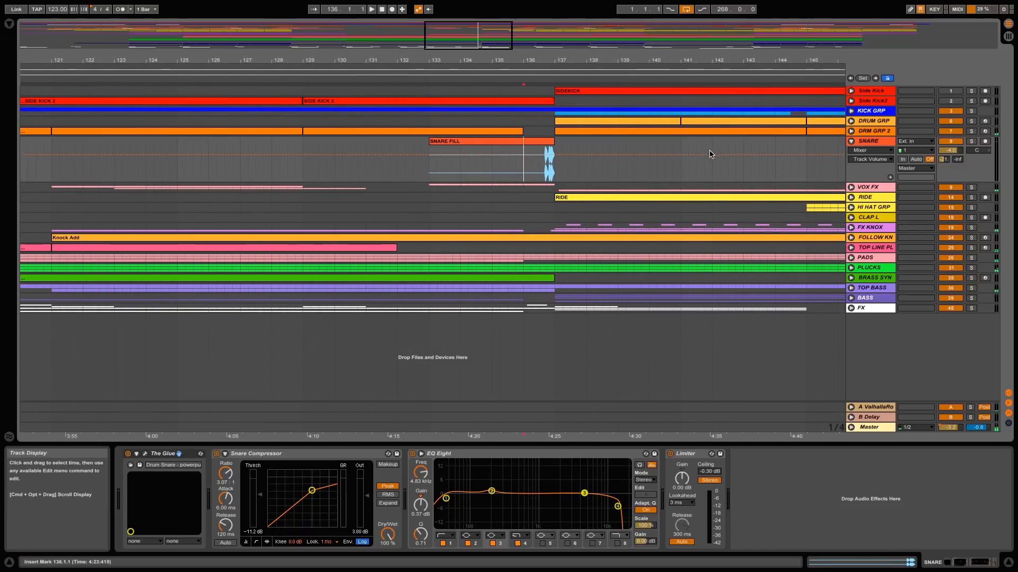
pyautogui.press('space')
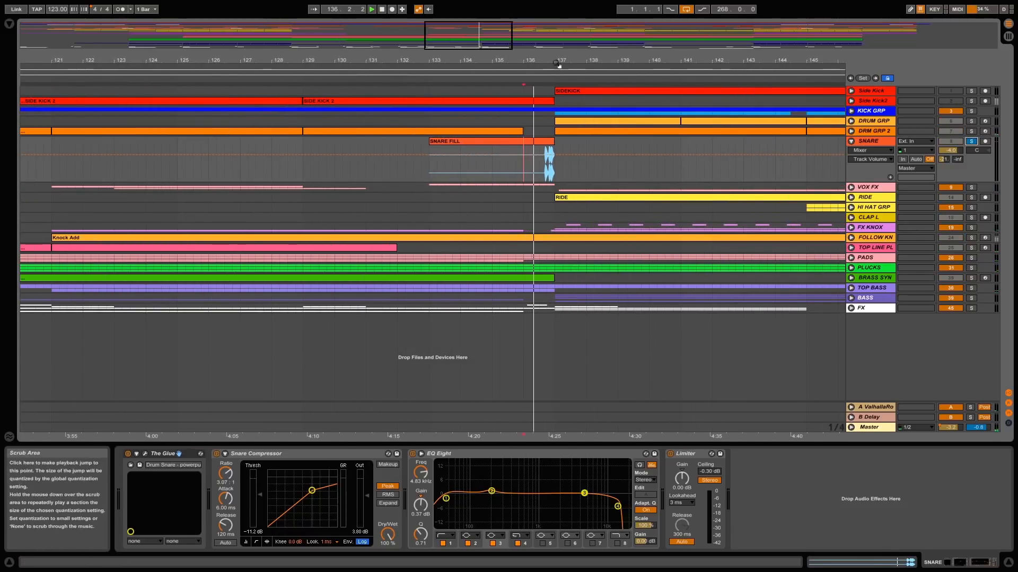
pyautogui.moveTo(564, 60); pyautogui.dragTo(564, 106)
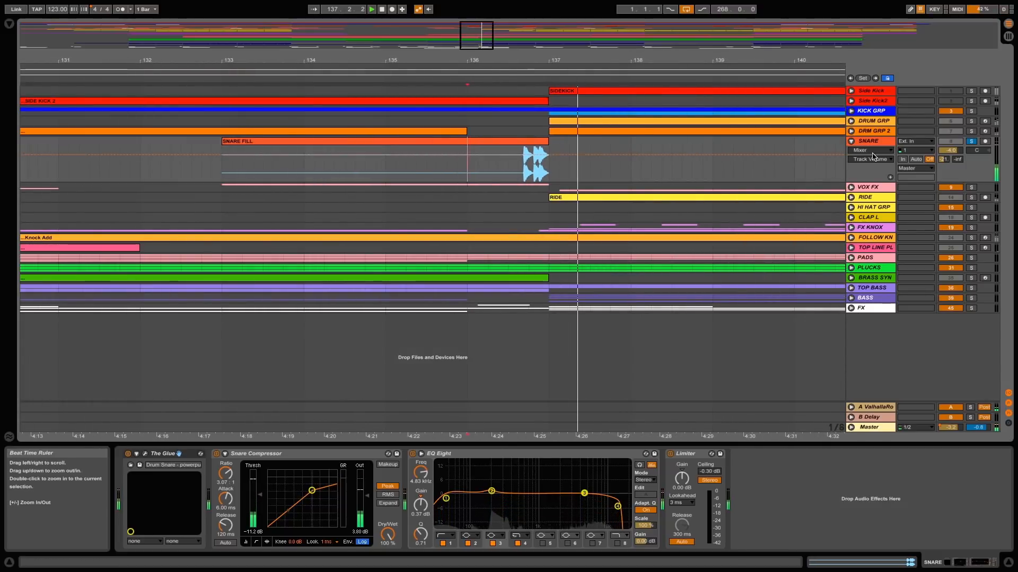
pyautogui.press('-')
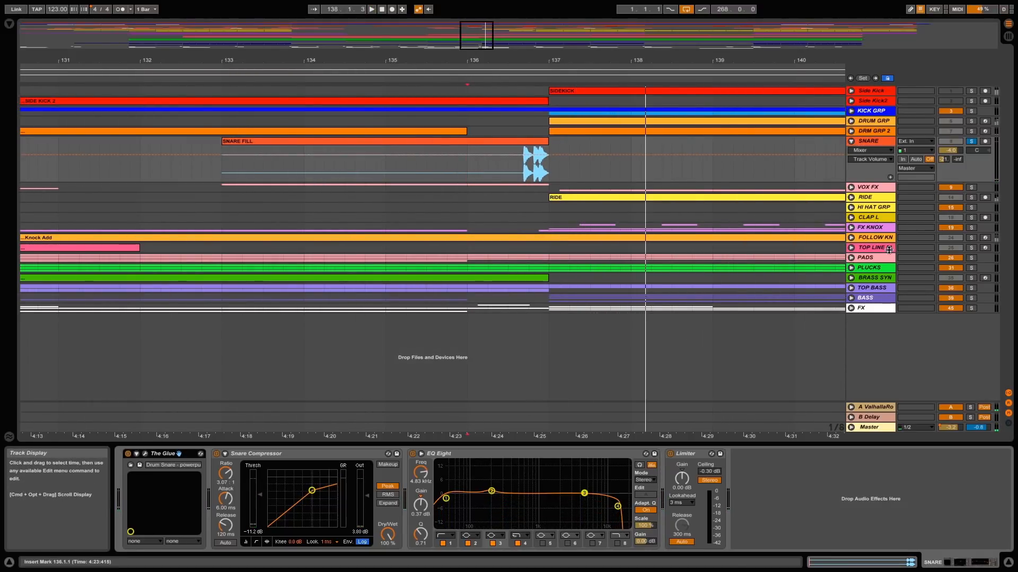
# - Show the SNARE track's A-ValhallaRoom send envelope and replay the snare hits just before bar 137
pyautogui.click(943, 159)
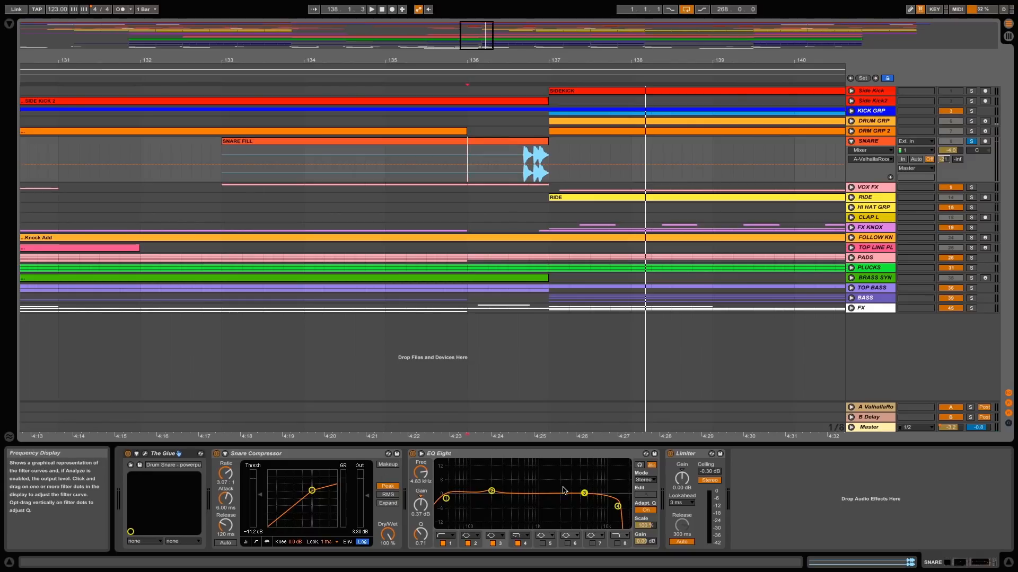
pyautogui.click(518, 177)
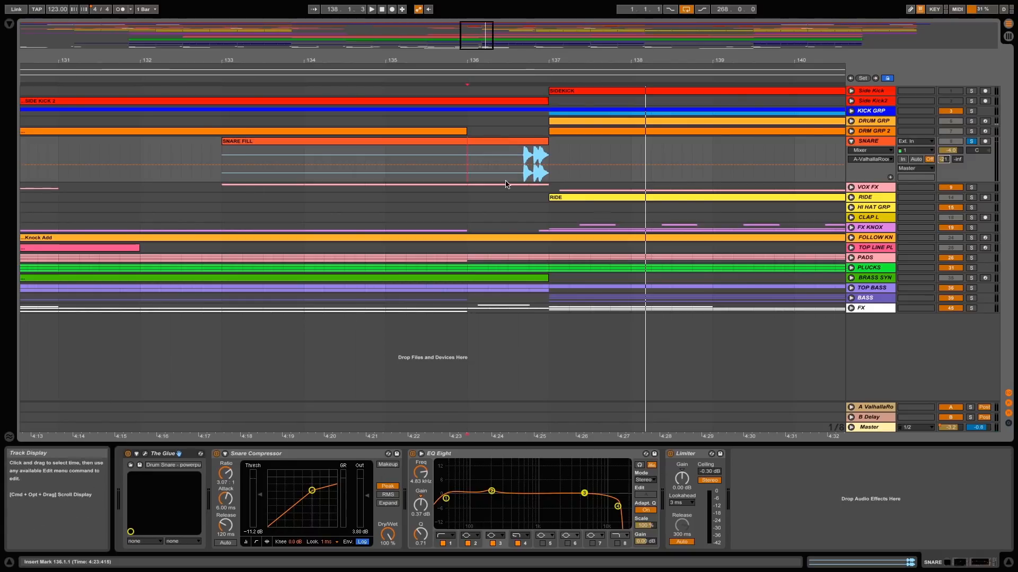
pyautogui.press('space')
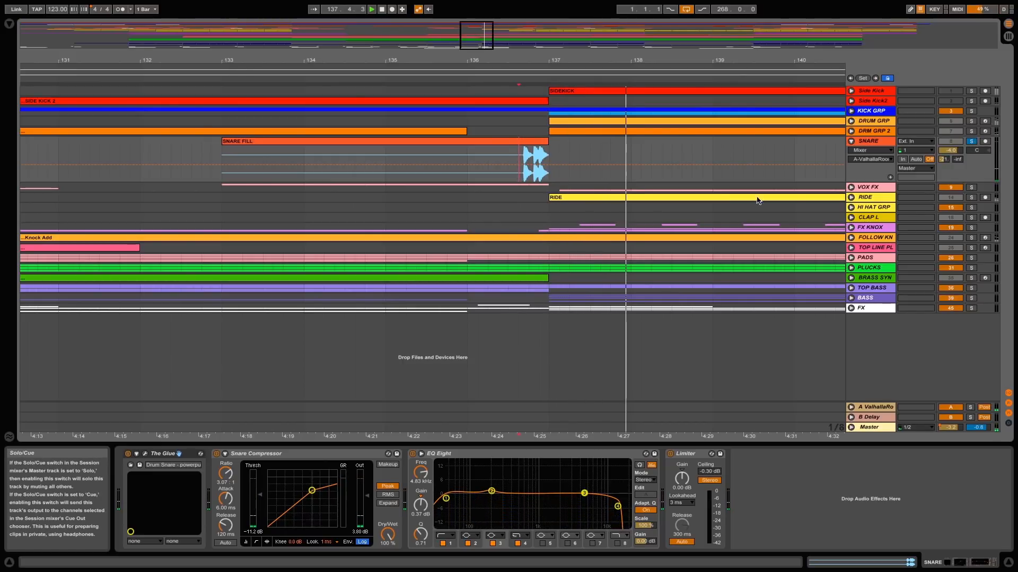
# - Unsolo and fold the SNARE track, and expand the VOX FX group with the whole arrangement in view
pyautogui.click(971, 142)
pyautogui.click(852, 142)
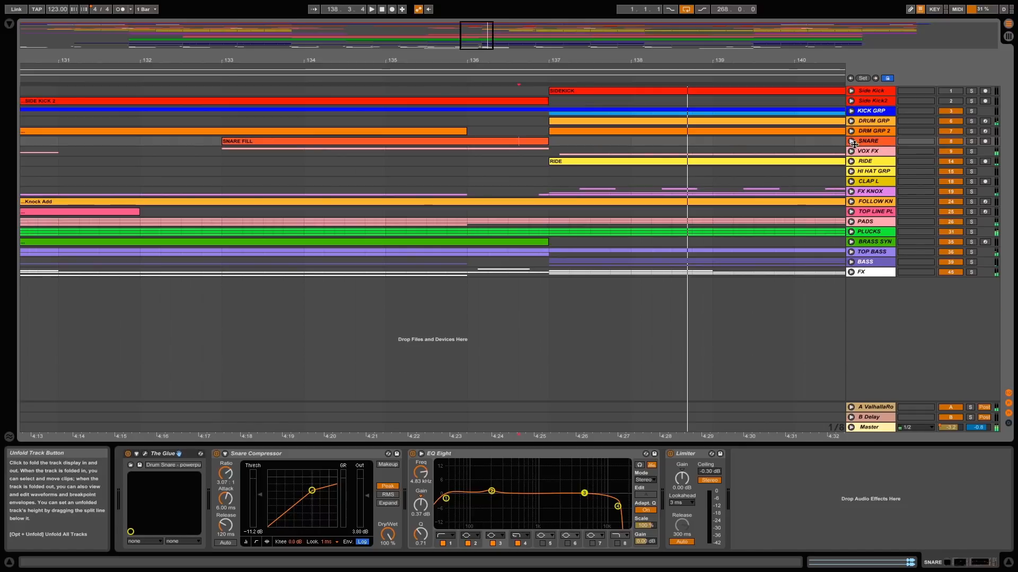
pyautogui.click(851, 152)
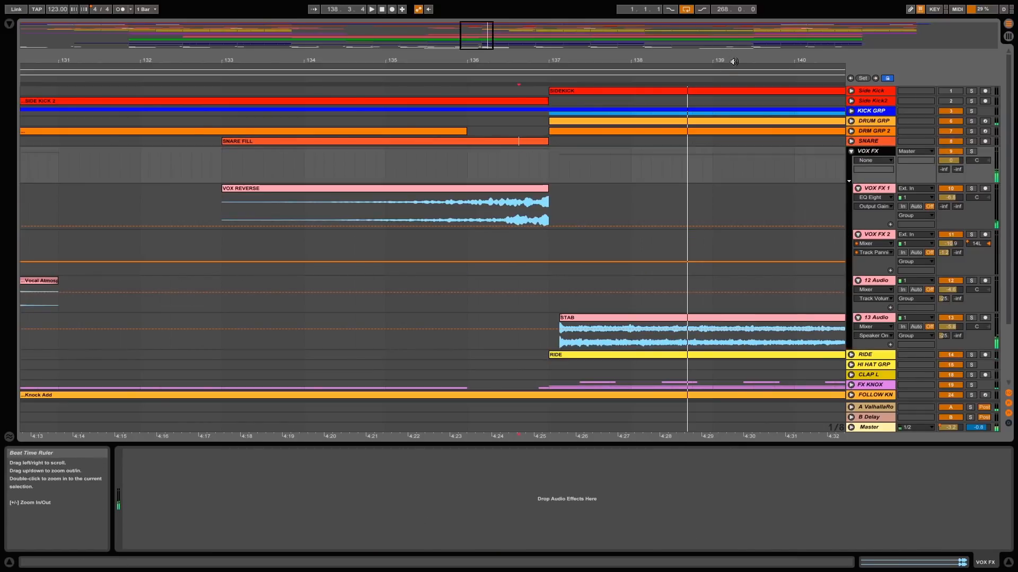
pyautogui.press('-')
pyautogui.press('-')
pyautogui.press('-')
pyautogui.press('-')
pyautogui.press('-')
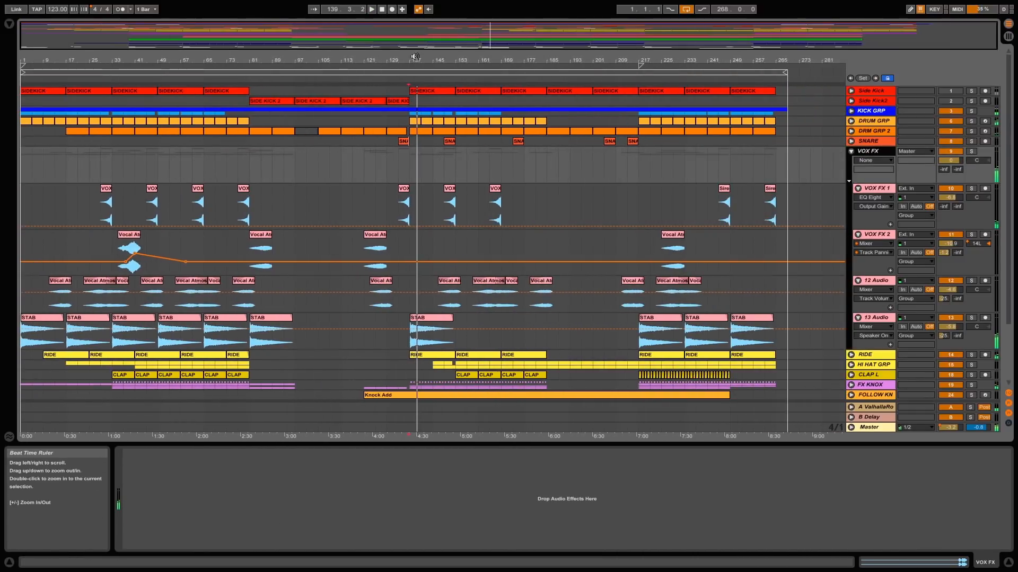
# - Solo the VOX FX 1 track and play its VOX REVERSE clip from bar 32
pyautogui.click(111, 247)
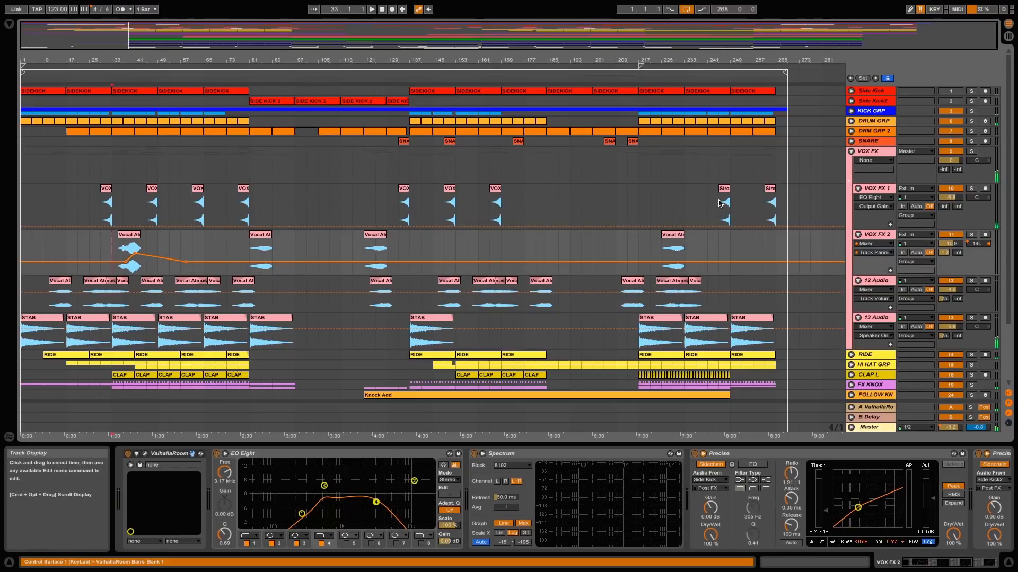
pyautogui.click(971, 151)
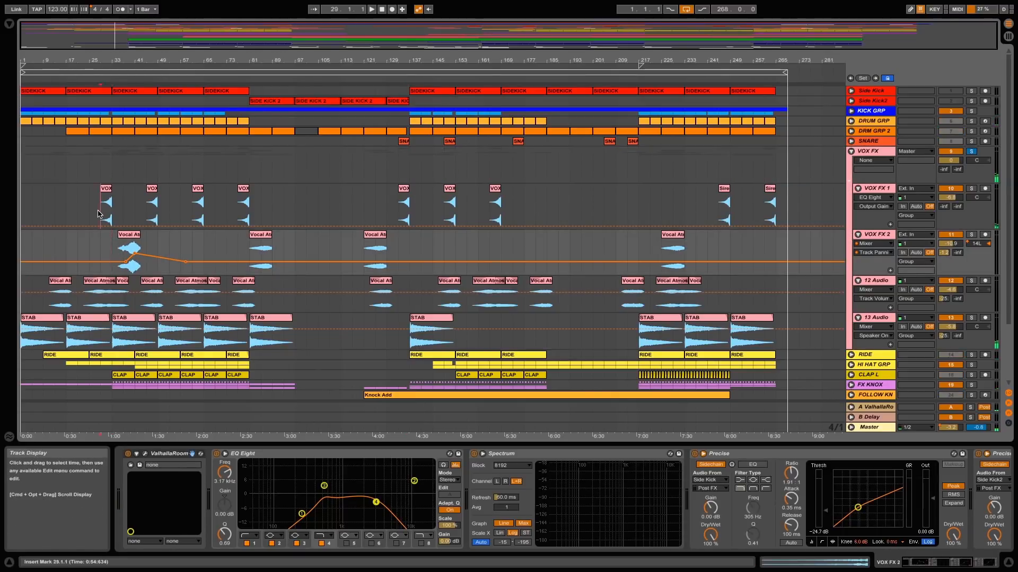
pyautogui.click(104, 214)
pyautogui.press('+')
pyautogui.press('+')
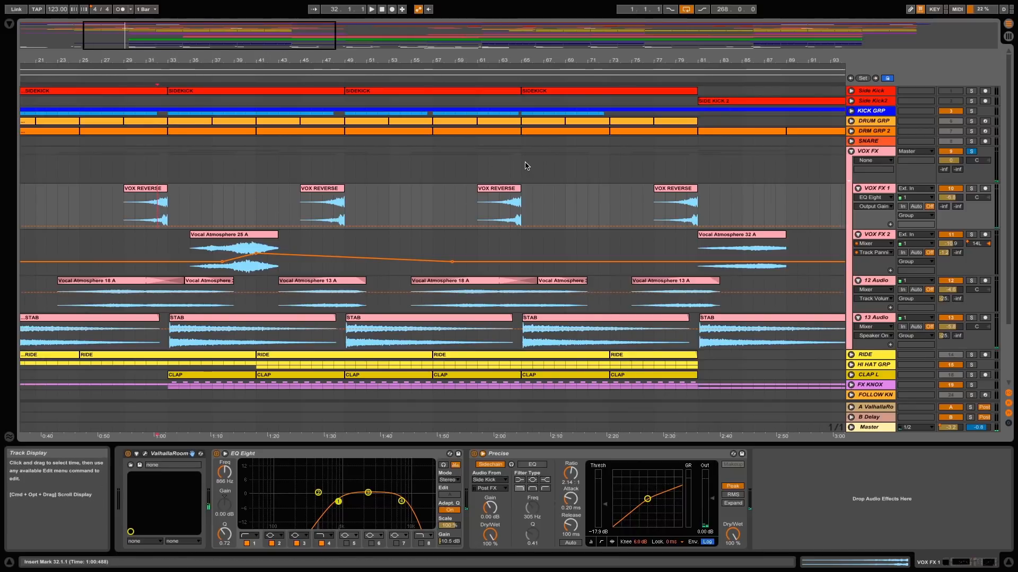
pyautogui.click(971, 188)
pyautogui.press('space')
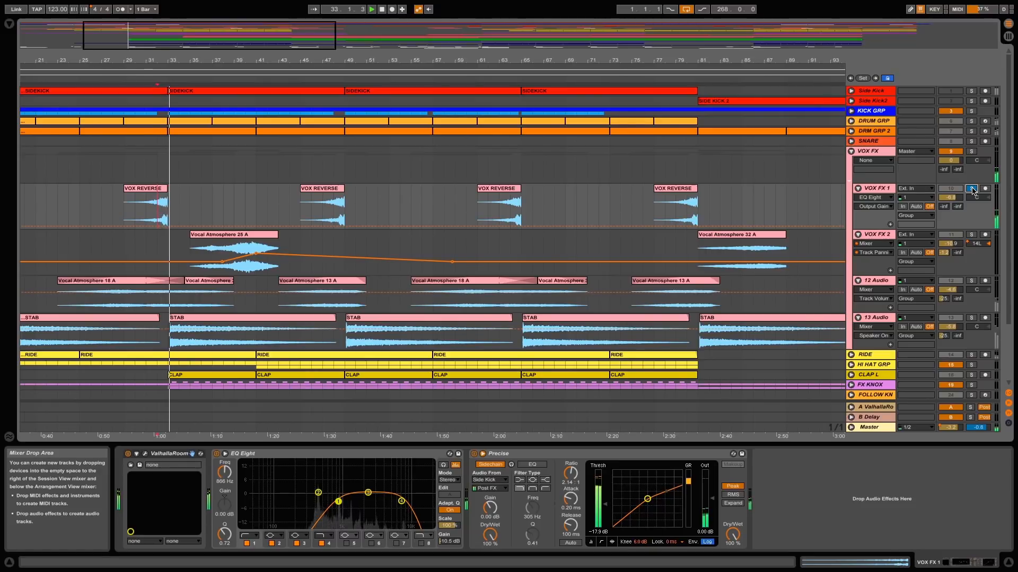
# - Audition VOX FX 2's Vocal Atmosphere 25 A clip from bar 39, using the track's solo
pyautogui.click(234, 267)
pyautogui.press('space')
pyautogui.click(971, 235)
pyautogui.press('space')
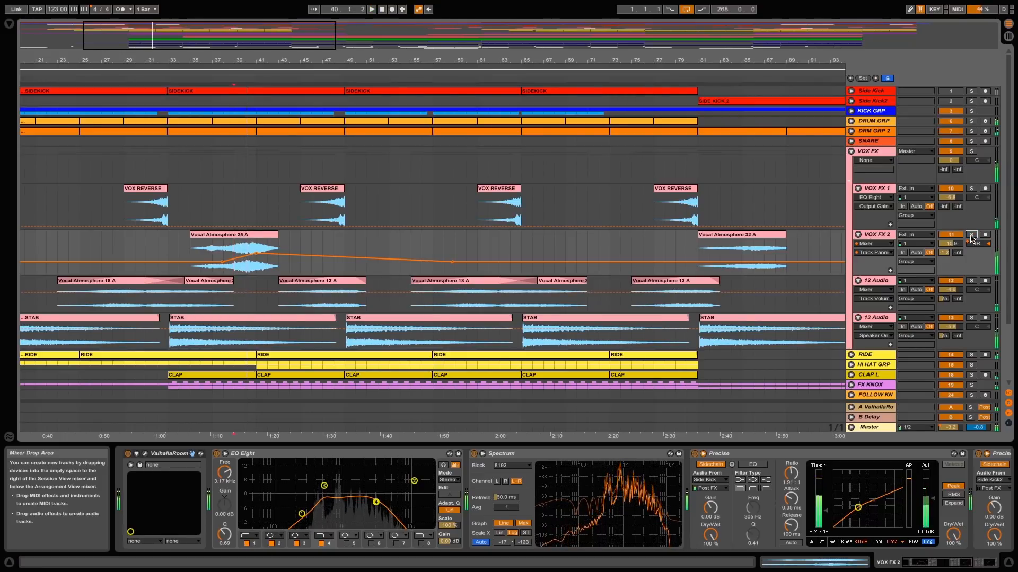
# - Fold the VOX FX 1, VOX FX 2, 12 Audio and 13 Audio tracks inside the VOX FX group
pyautogui.click(858, 235)
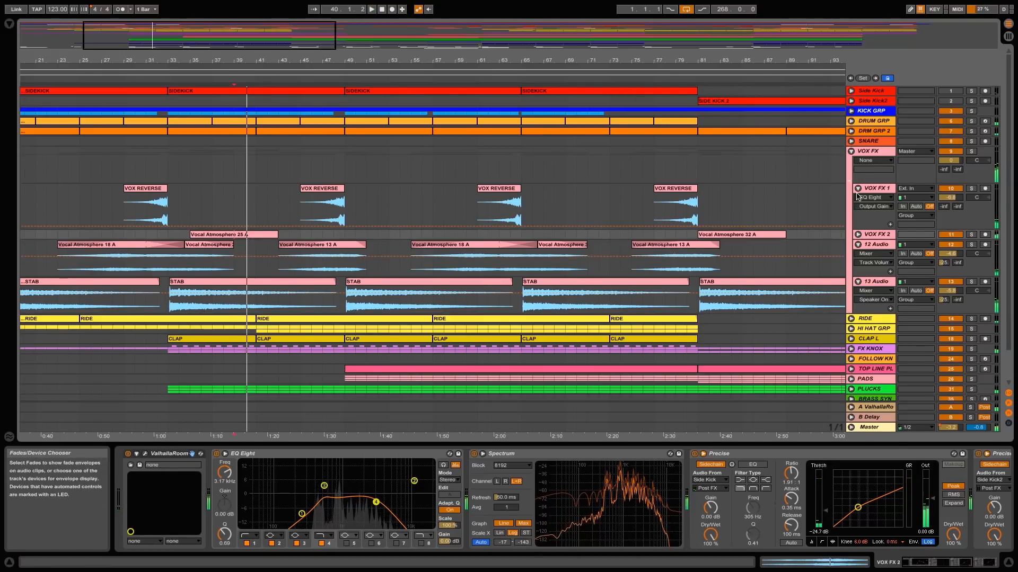
pyautogui.click(858, 188)
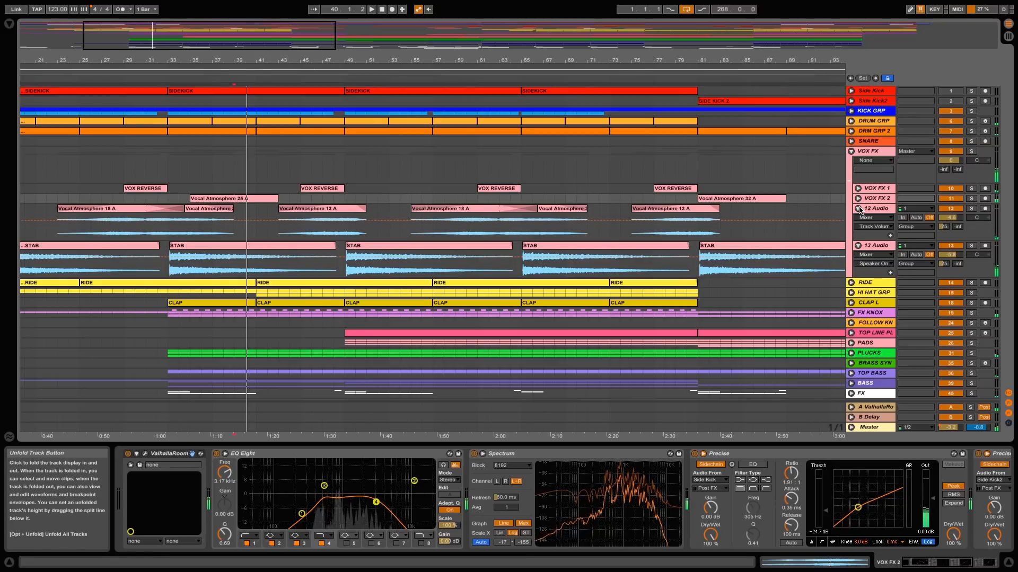
pyautogui.click(858, 209)
pyautogui.click(859, 218)
# - Solo the VOX FX group, play all its vocal layers together from bar 40, and fold the group
pyautogui.click(971, 152)
pyautogui.press('space')
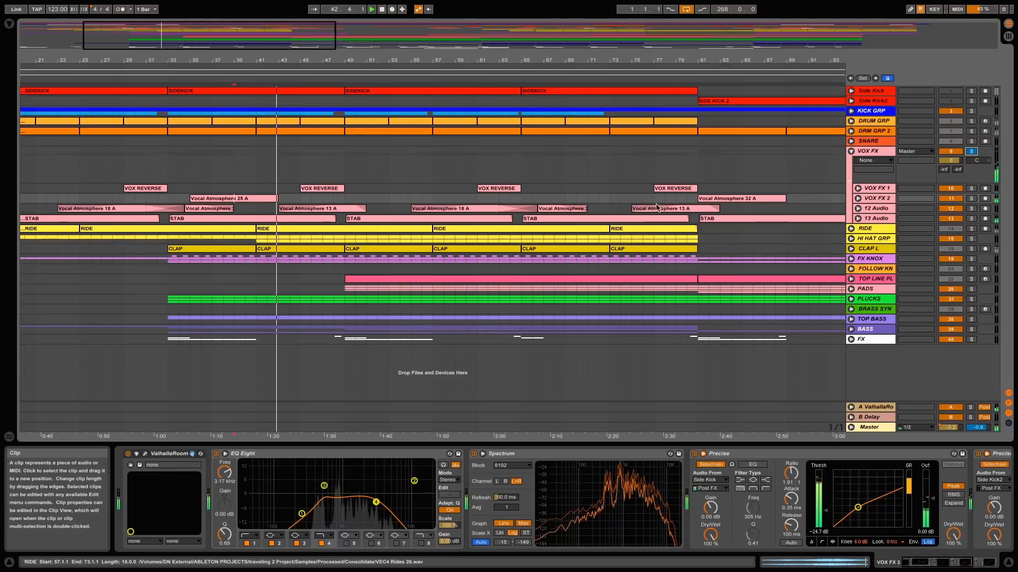
pyautogui.click(851, 152)
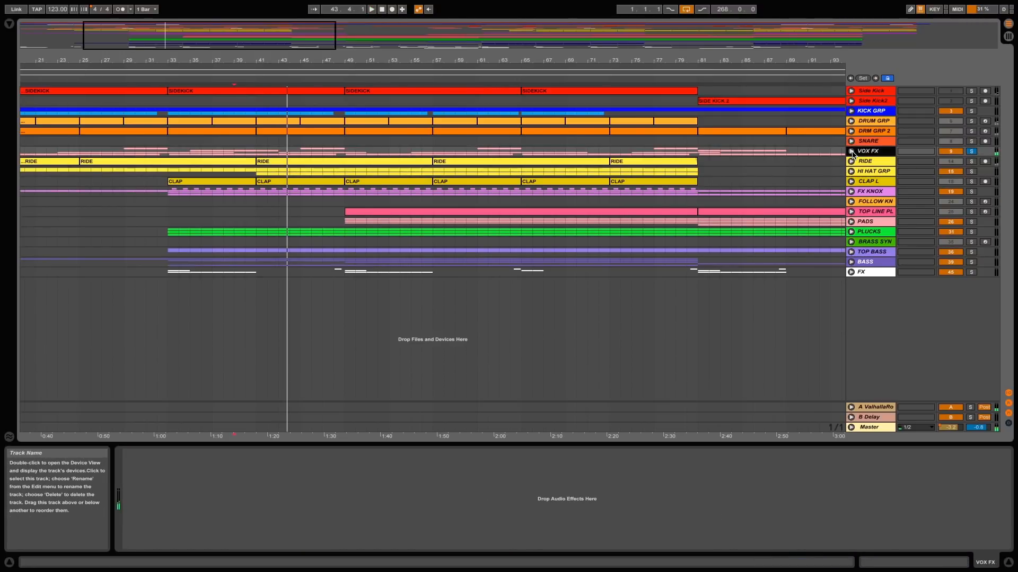
# - Expand the RIDE track and play it soloed from bar 42
pyautogui.click(851, 161)
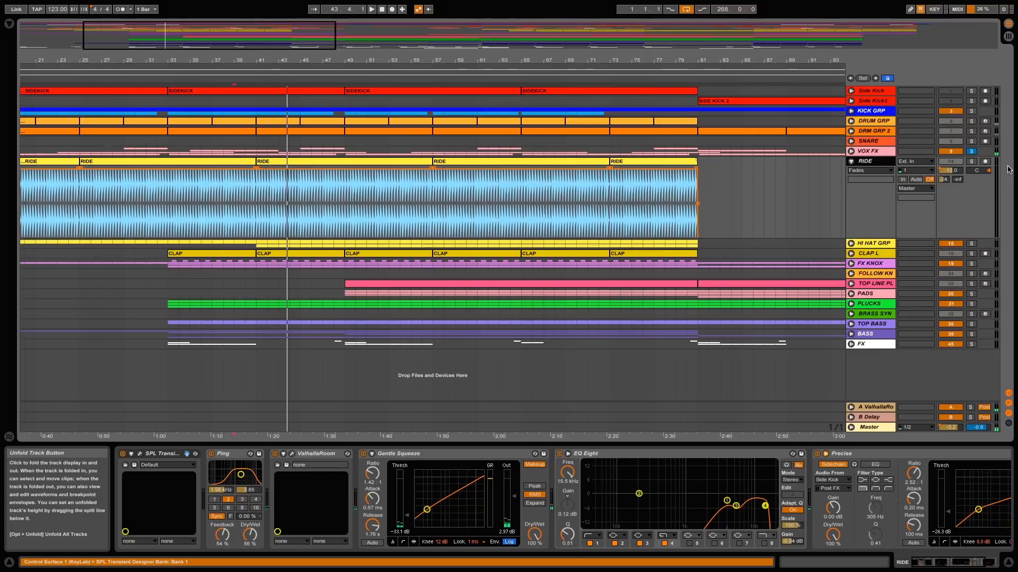
pyautogui.click(269, 219)
pyautogui.press('space')
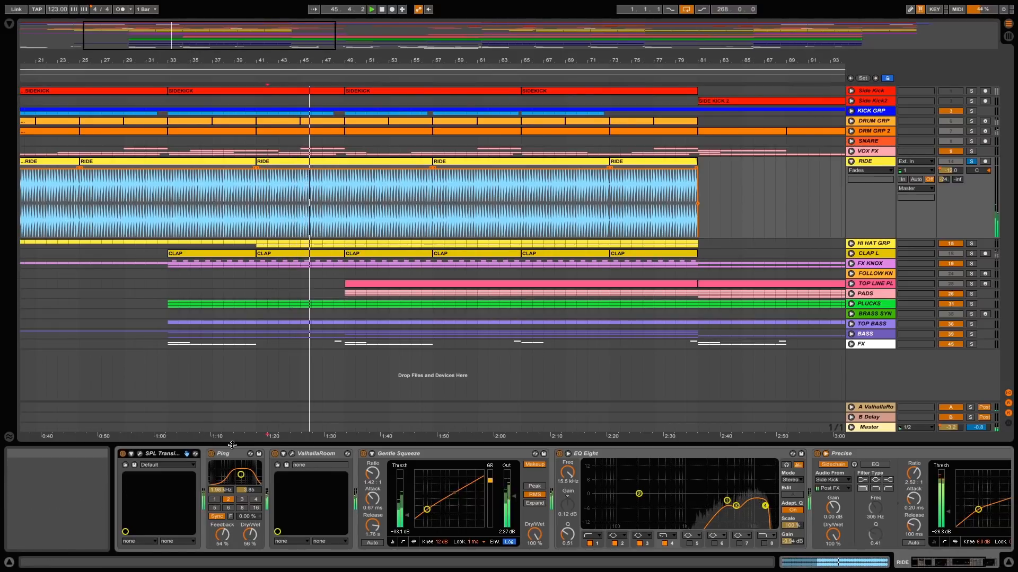
# - Inspect the SPL Transient Designer and ValhallaRoom plug-in windows on the RIDE track, closing each one after viewing
pyautogui.click(139, 453)
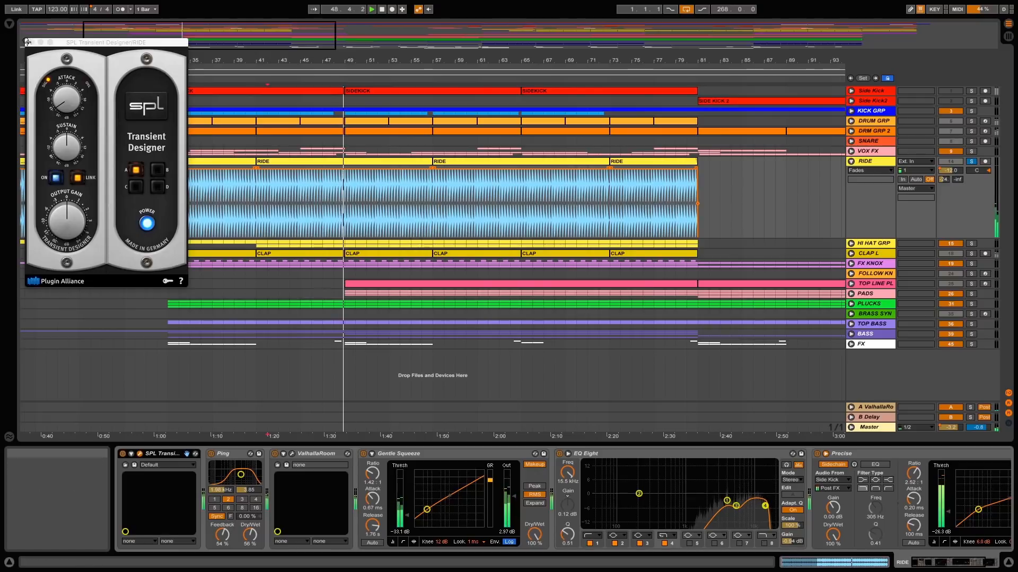
pyautogui.click(140, 453)
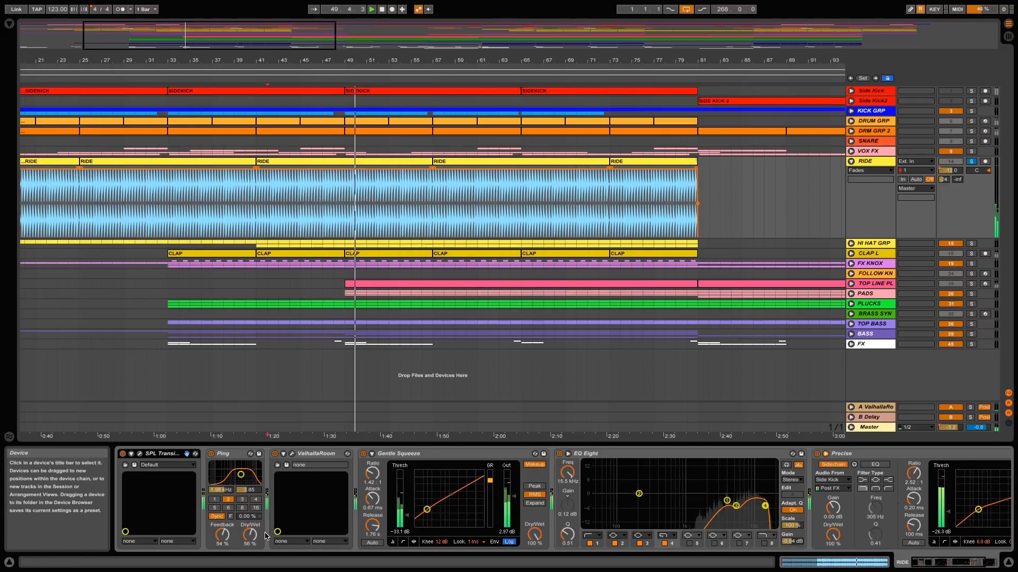
pyautogui.click(291, 455)
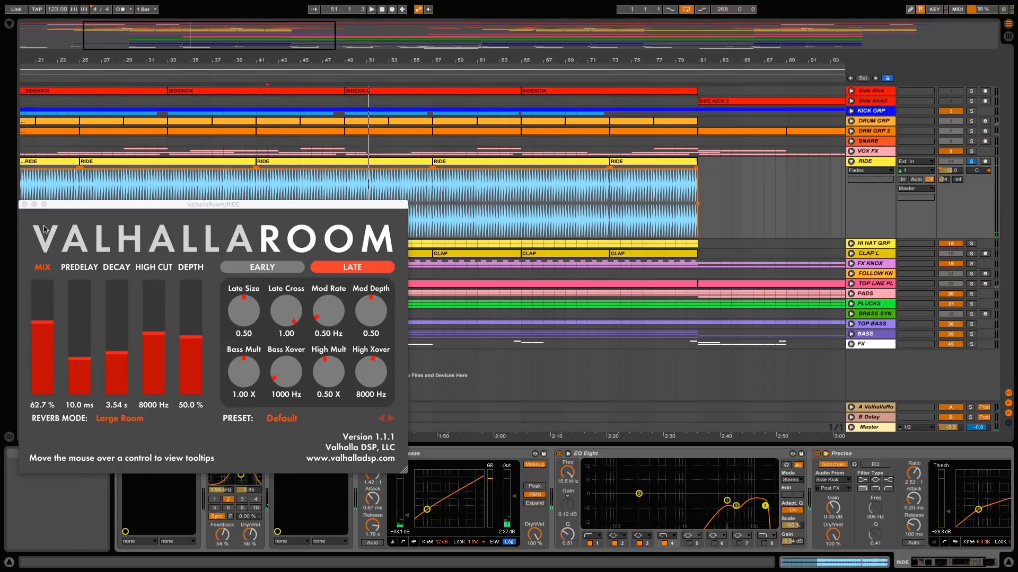
pyautogui.click(24, 205)
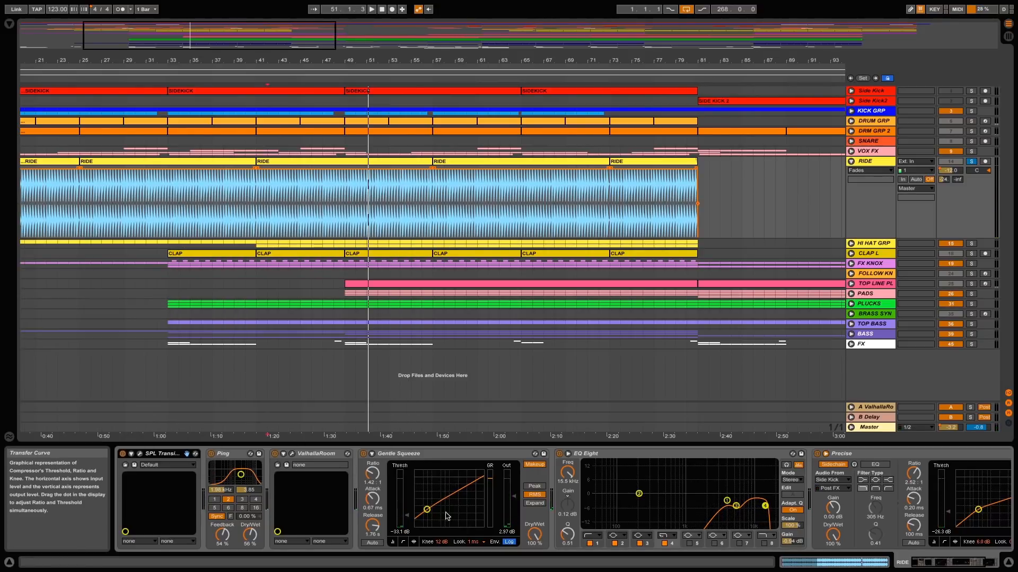
# - Replay the soloed ride while examining the EQ Eight and Precise sidechain compressor at the end of its device chain
pyautogui.click(942, 567)
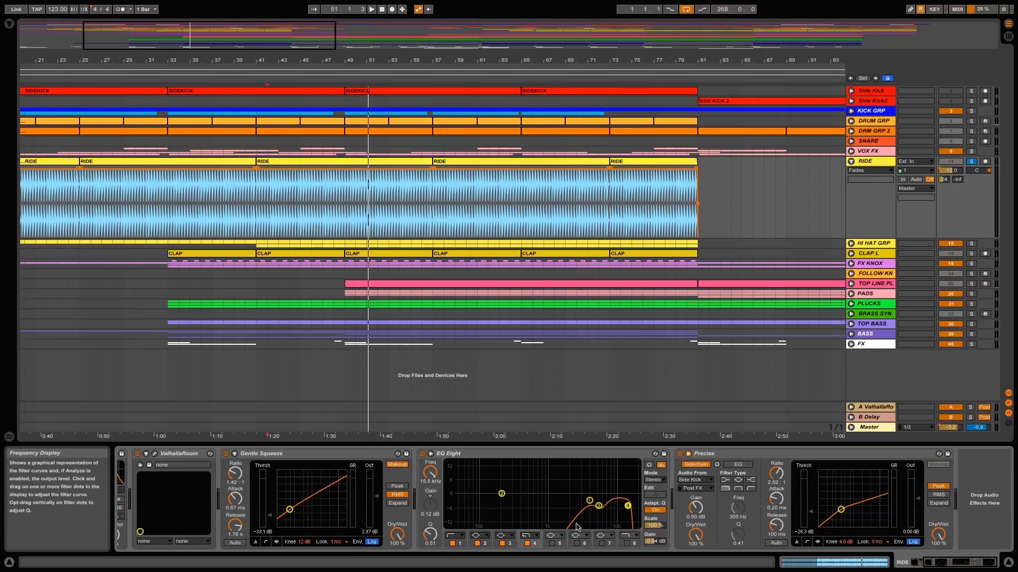
pyautogui.press('space')
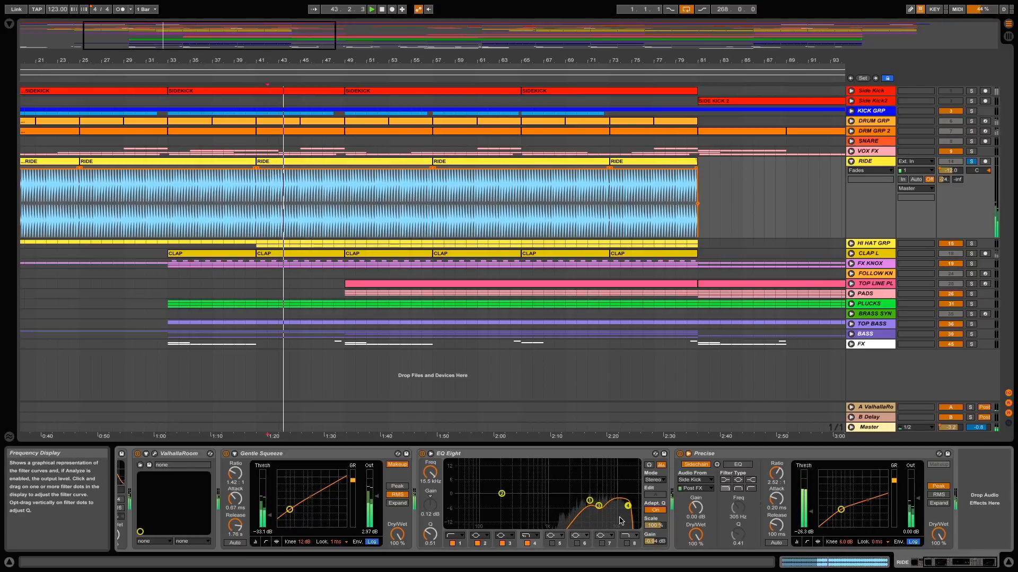
pyautogui.click(738, 507)
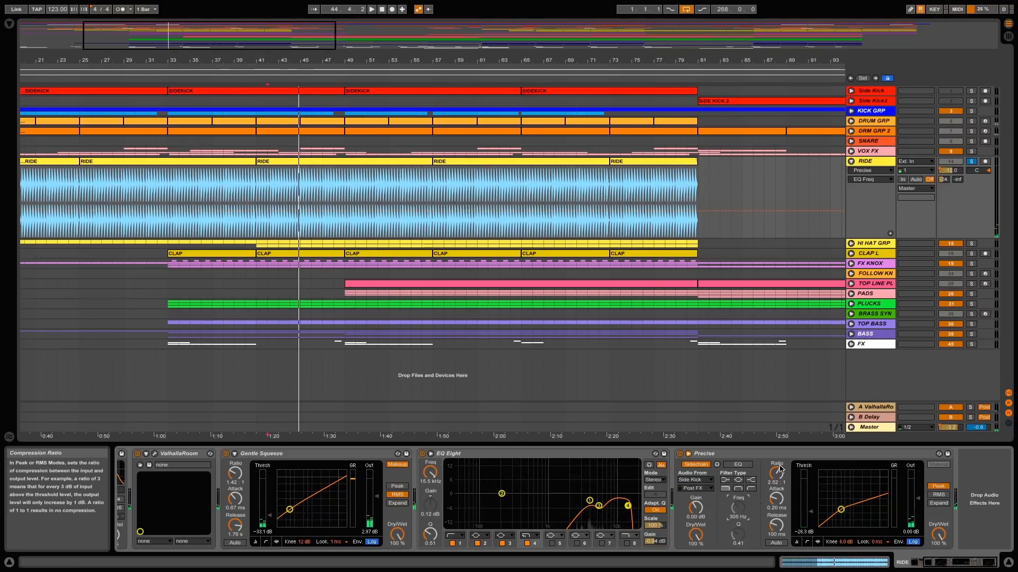
# - Fold the RIDE track and expand HI HAT GRP to show its HI HAT L and HI HAT R tracks
pyautogui.click(851, 161)
pyautogui.click(859, 171)
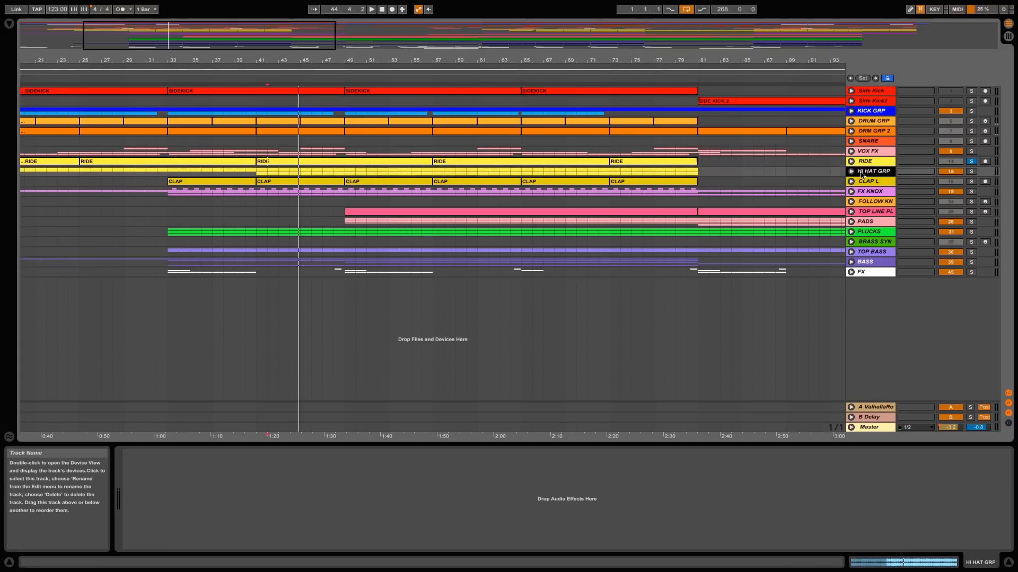
pyautogui.click(851, 171)
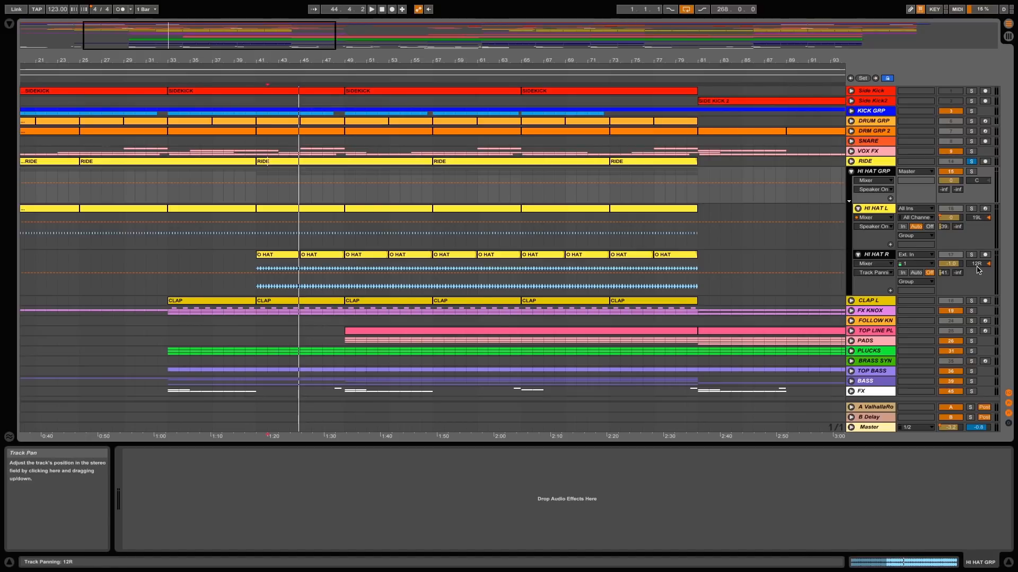
# - Solo HI HAT GRP and play both hi-hats from the first O HAT clip at bar 41
pyautogui.click(257, 285)
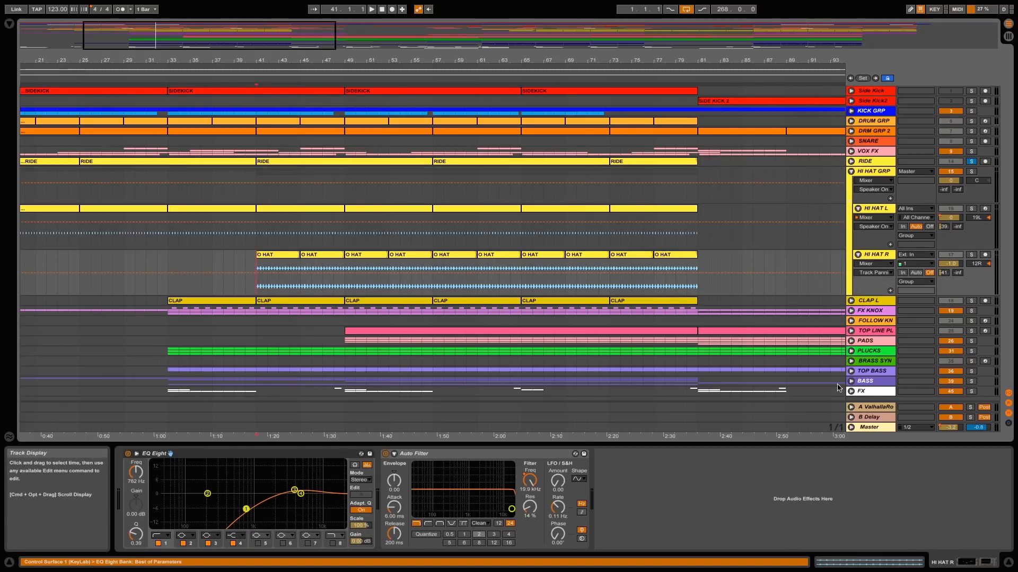
pyautogui.click(971, 171)
pyautogui.press('space')
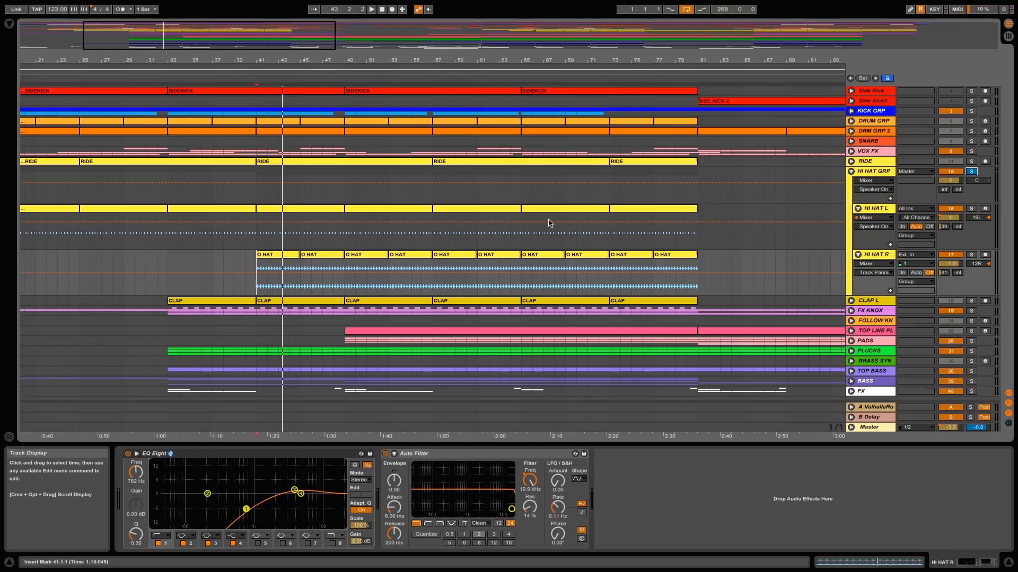
# - Bring the whole arrangement into view, play the hi-hats unsoloed in the full mix, and fold HI HAT GRP
pyautogui.moveTo(461, 64); pyautogui.dragTo(239, 85)
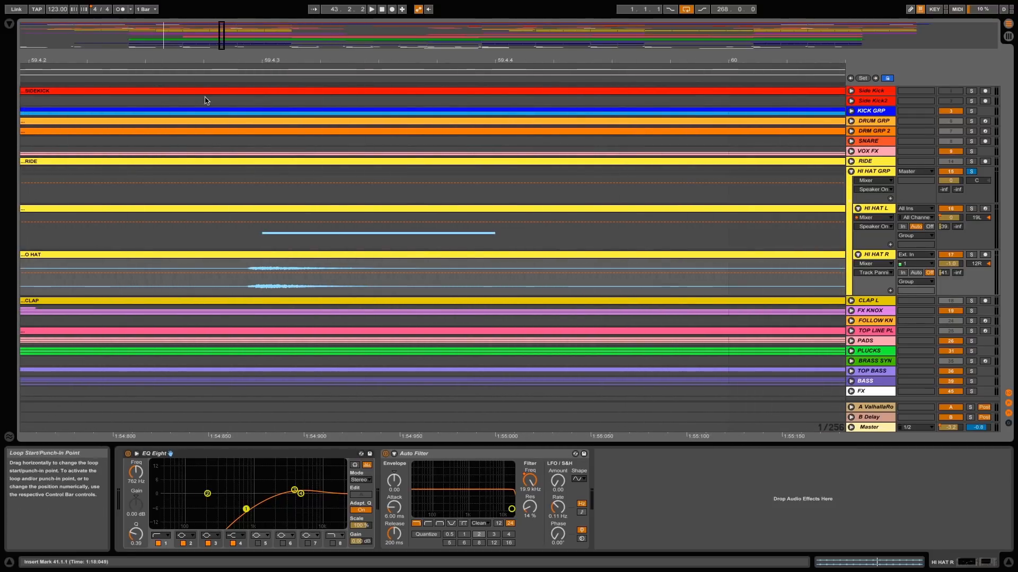
pyautogui.moveTo(312, 61); pyautogui.dragTo(313, 19)
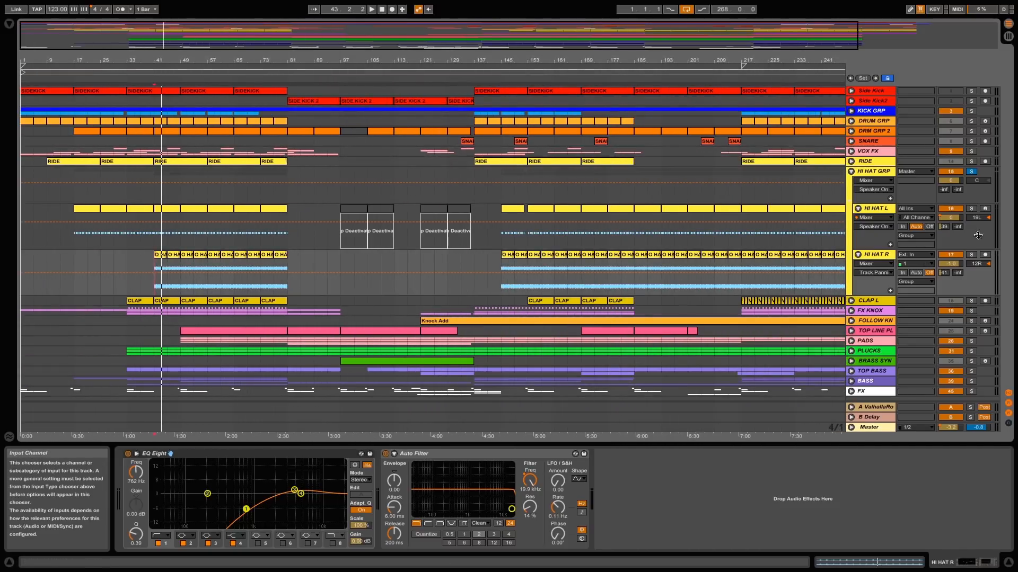
pyautogui.press('space')
pyautogui.click(972, 172)
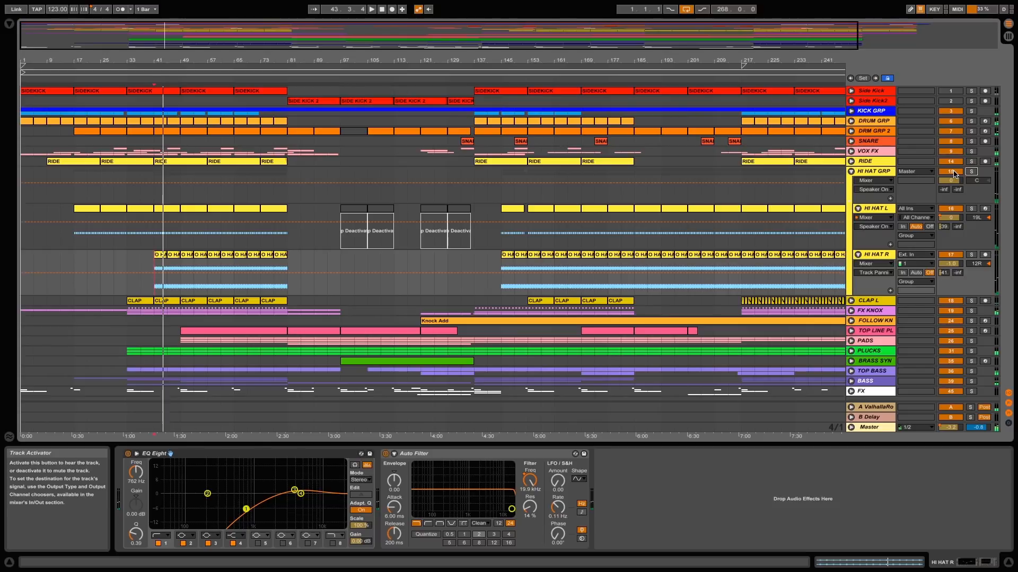
pyautogui.press('space')
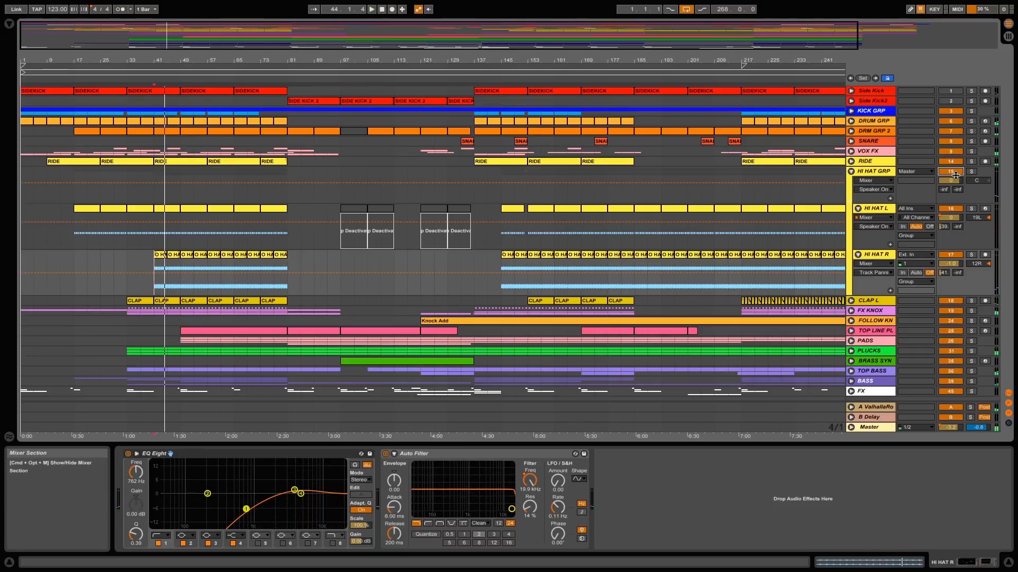
pyautogui.click(851, 172)
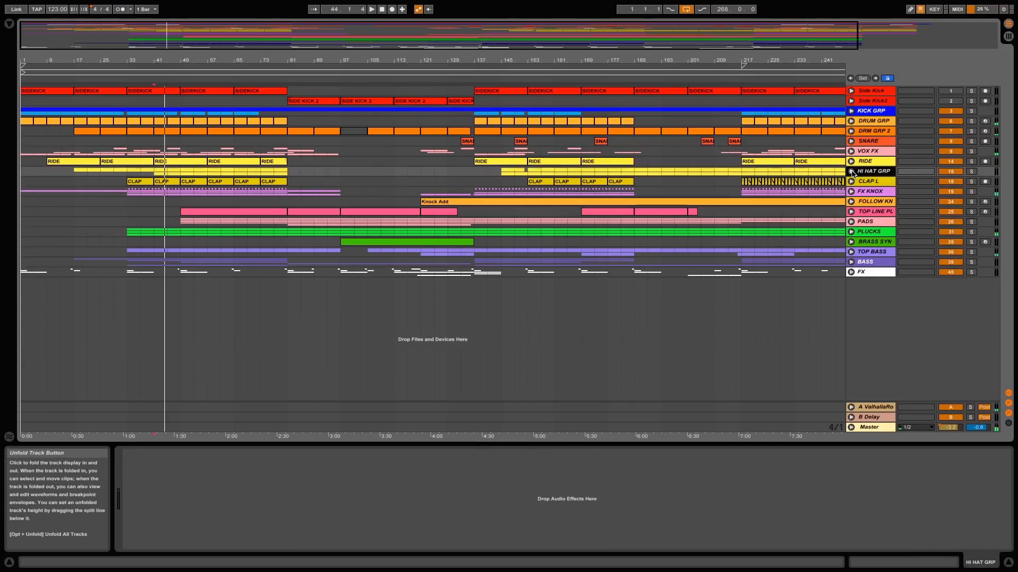
# - Expand the CLAP L track and audition it from bar 53 with its solo, clearing the solo at the end
pyautogui.click(851, 181)
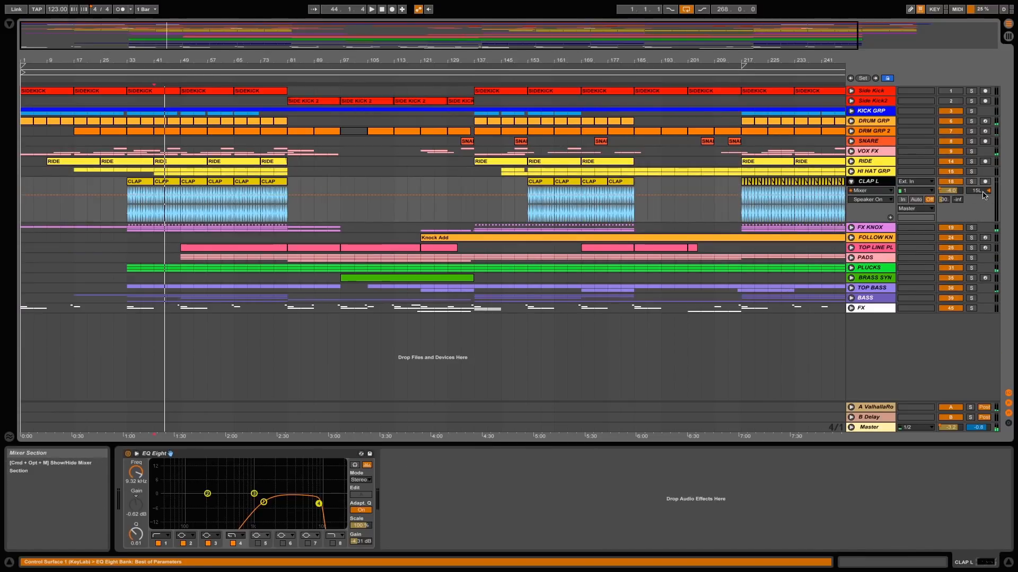
pyautogui.click(195, 212)
pyautogui.press('space')
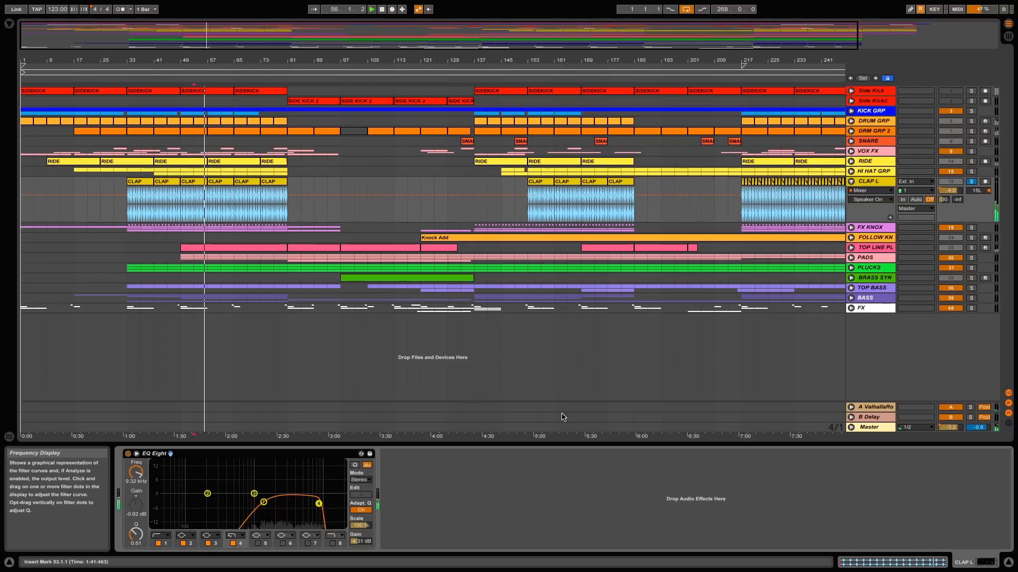
pyautogui.click(972, 181)
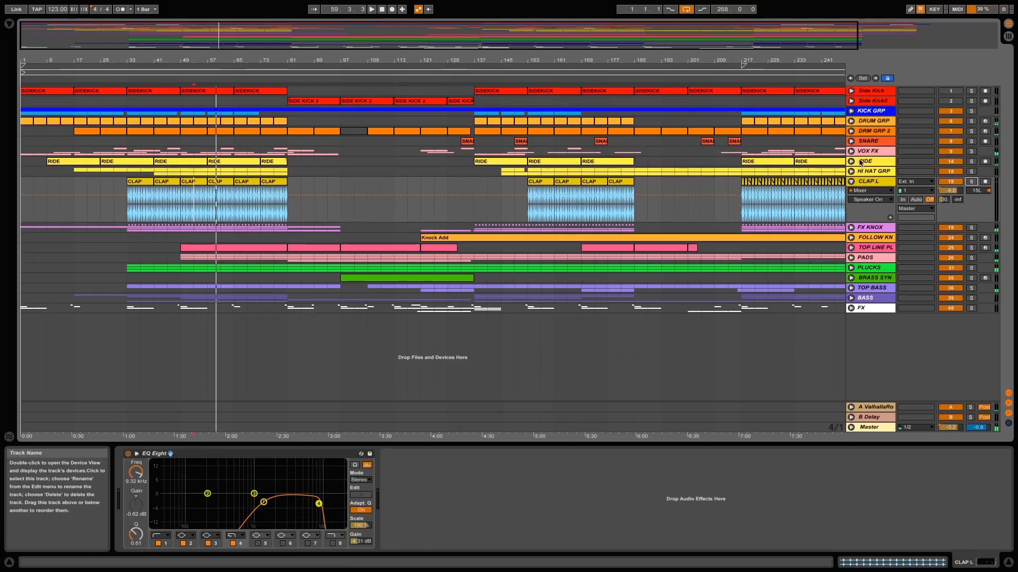
# - Briefly unfold DRM GRP 2 to view its patterns and EQ Eight frequency automation
pyautogui.click(851, 131)
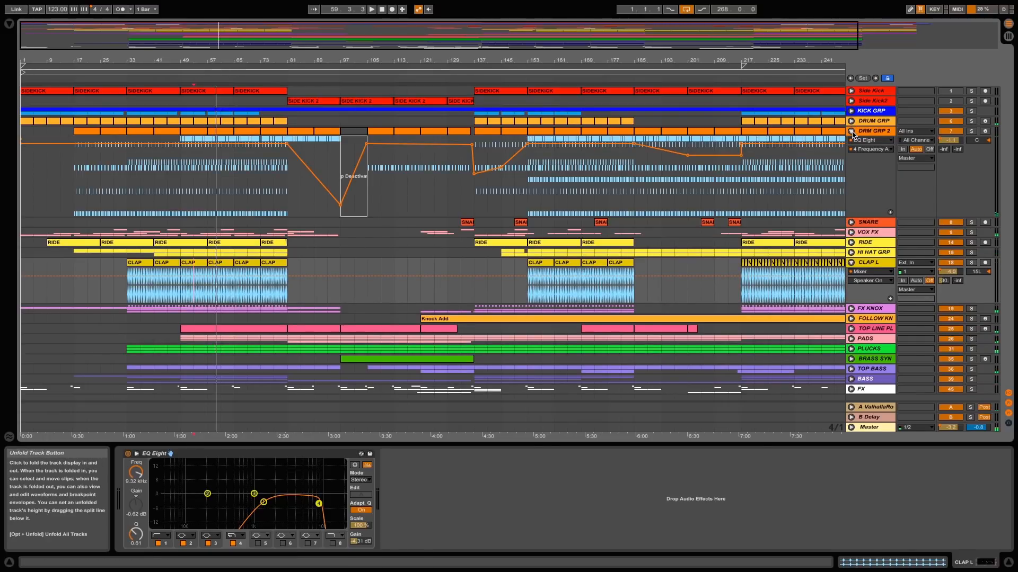
pyautogui.click(852, 131)
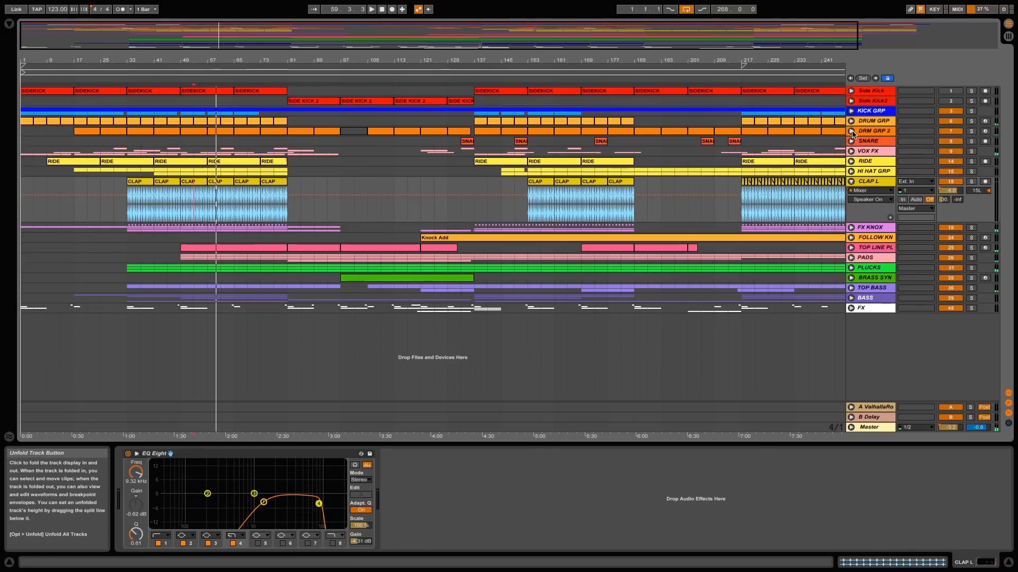
# - Fold CLAP L and expand the FX KNOX group so that all four of its tracks are in view
pyautogui.click(851, 181)
pyautogui.click(852, 191)
pyautogui.click(886, 193)
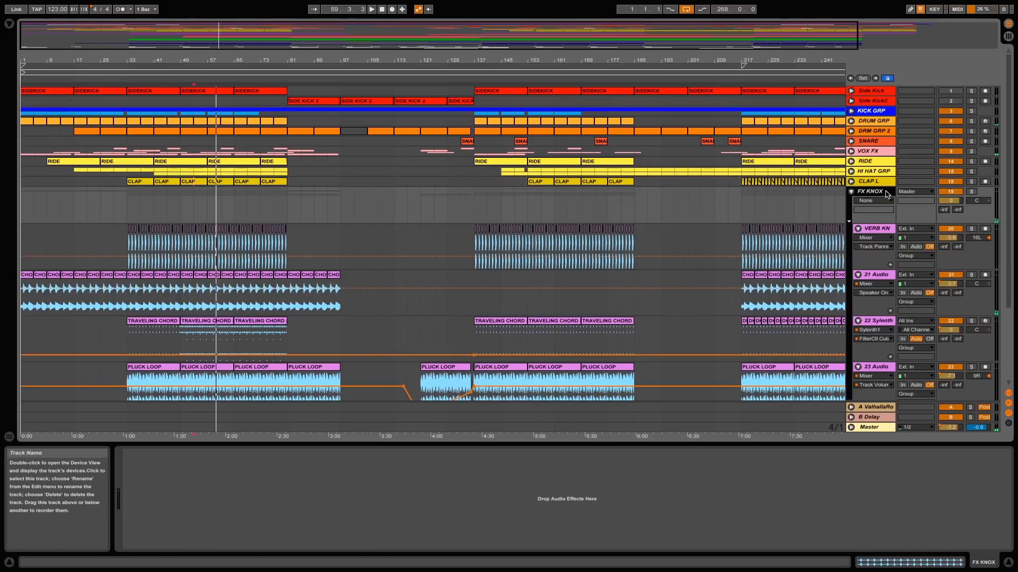
pyautogui.scroll(-5, 530, 238)
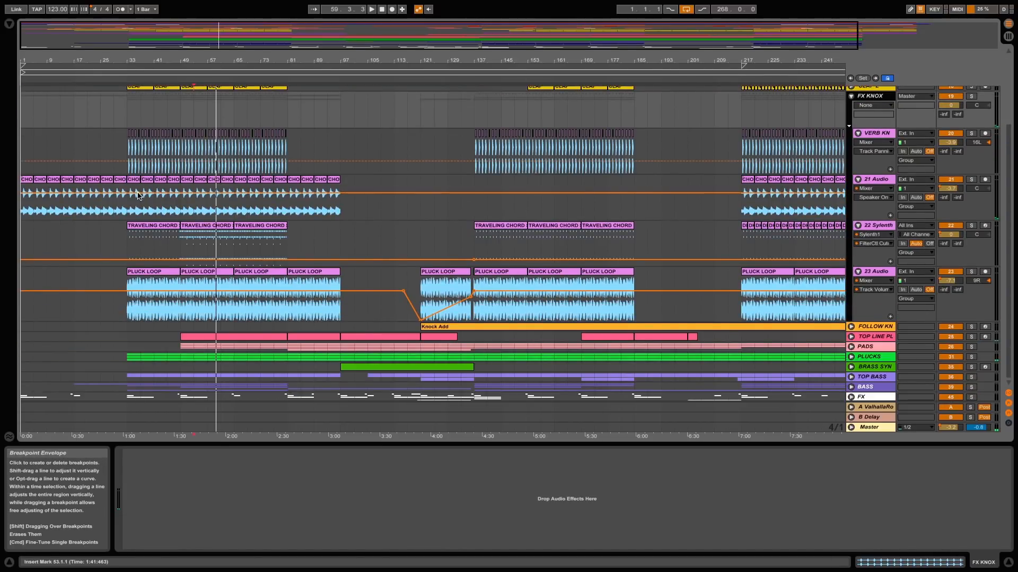
# - Play the VERB KNOCK track in the FX KNOX group soloed from bar 33
pyautogui.press('s')
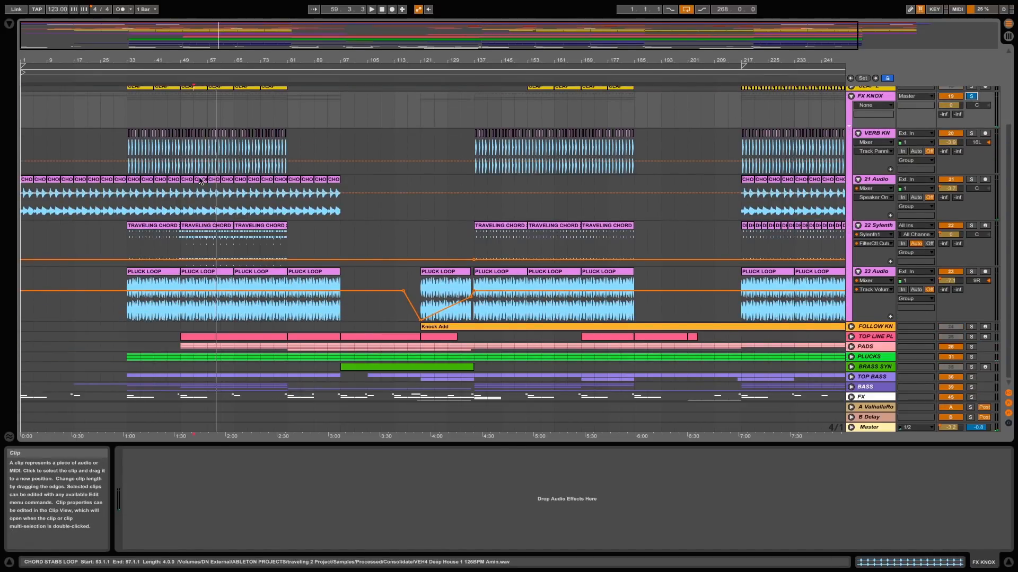
pyautogui.click(132, 168)
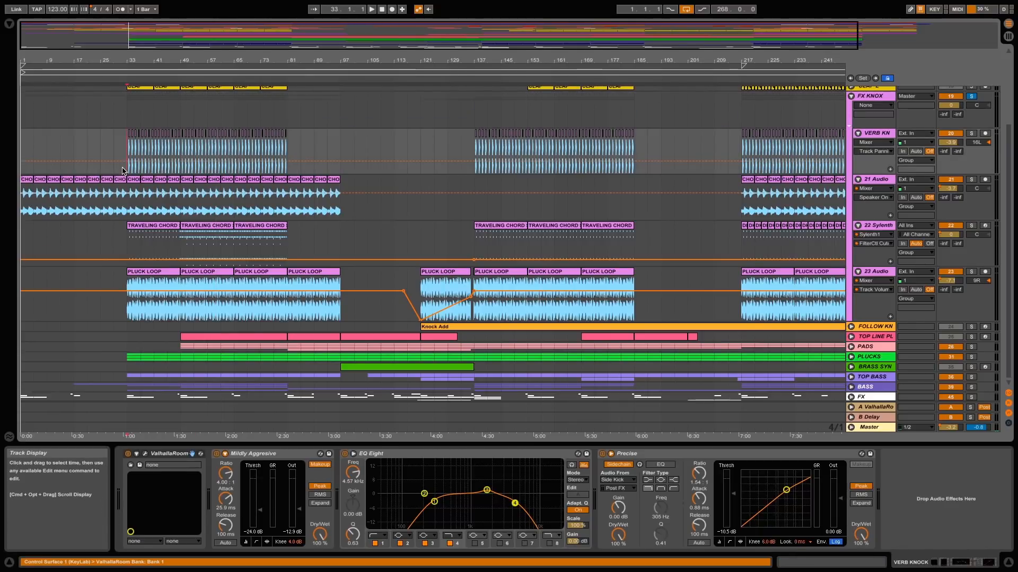
pyautogui.click(971, 134)
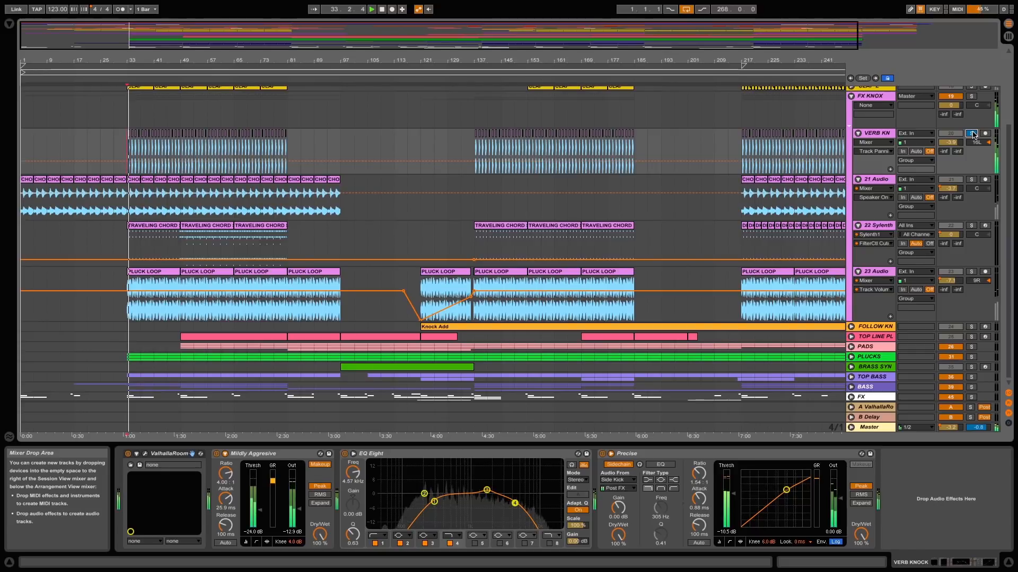
# - Audition 21 Audio and 22 Sylenth1 in turn using their solos, and show the 22 Sylenth1 device chain
pyautogui.click(972, 180)
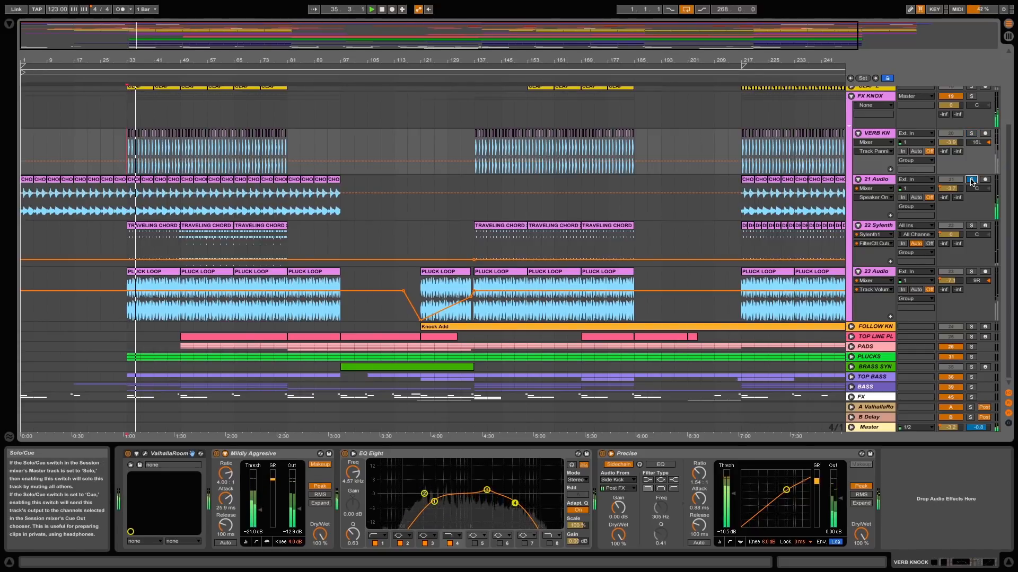
pyautogui.click(972, 226)
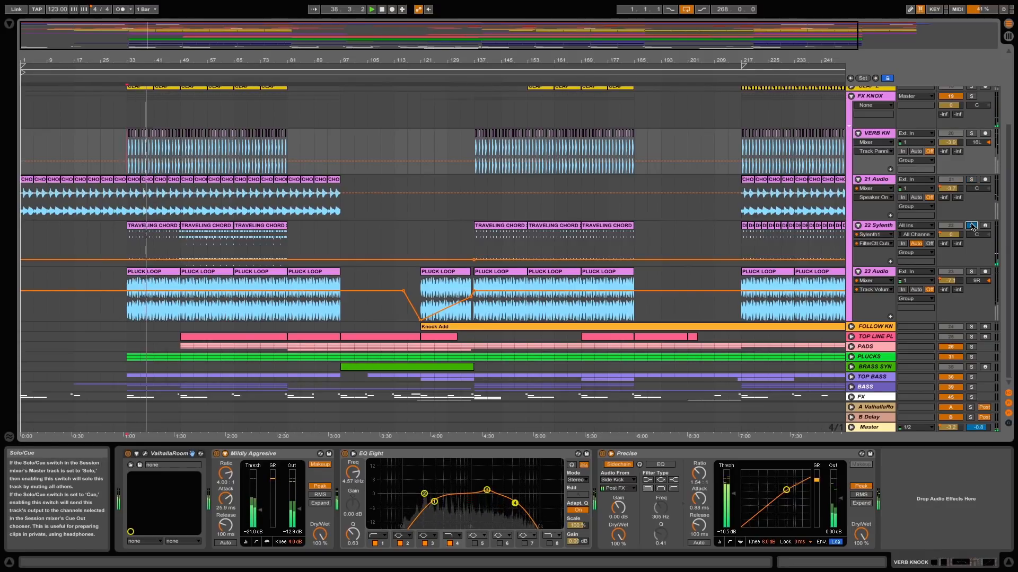
pyautogui.click(878, 225)
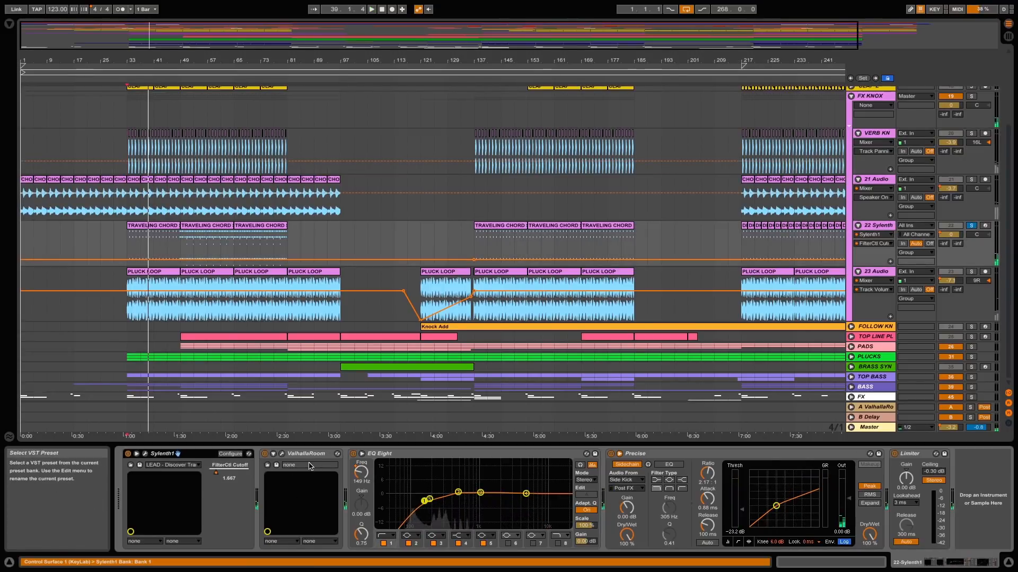
# - Show the 22 Sylenth1 track's Sylenth1 plug-in window and play the track's TRAVELING CHORD STAB part soloed from bar 49
pyautogui.click(145, 455)
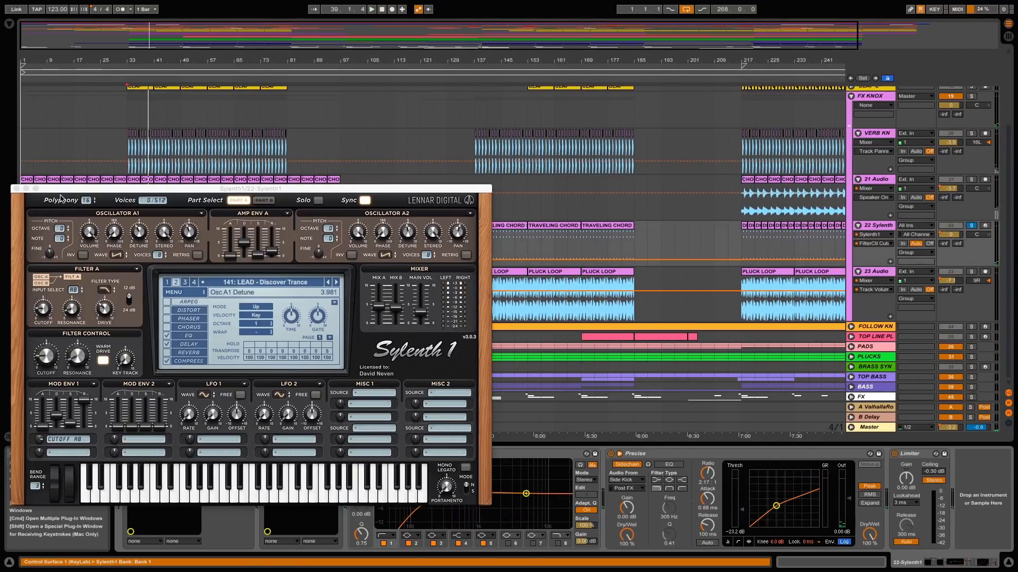
pyautogui.click(16, 189)
pyautogui.click(168, 238)
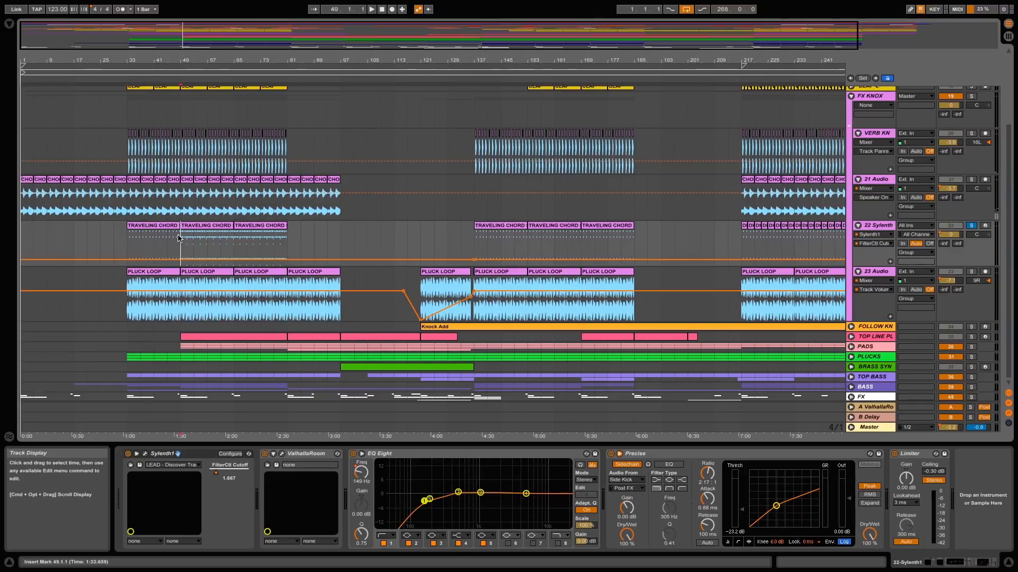
pyautogui.press('space')
pyautogui.press('+')
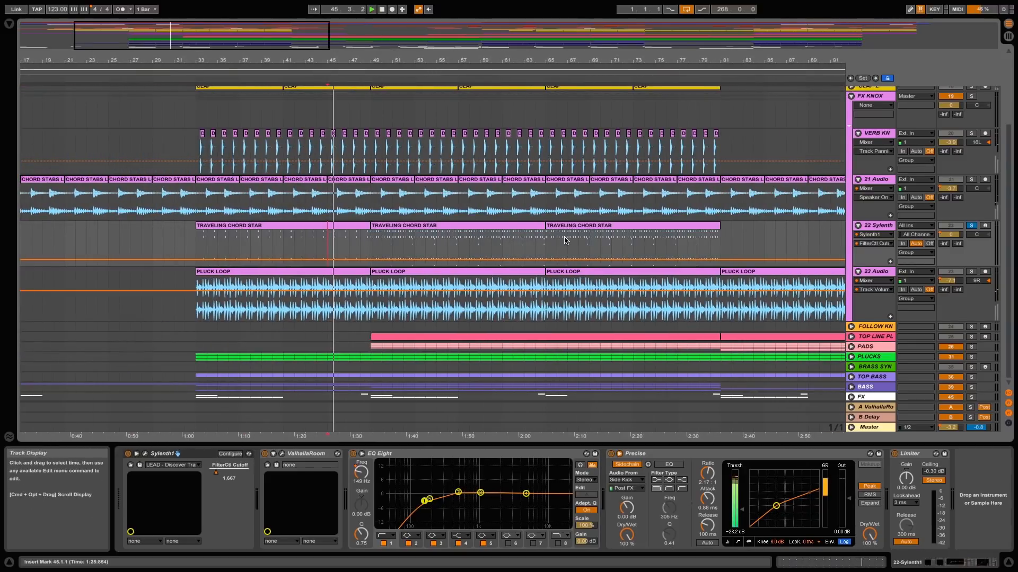
pyautogui.click(371, 248)
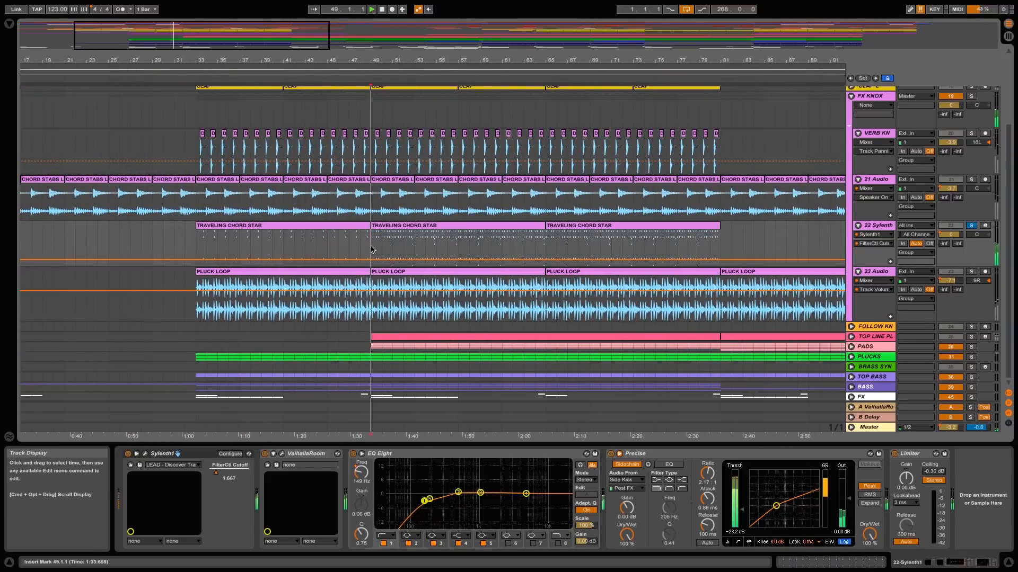
pyautogui.press('space')
pyautogui.press('space')
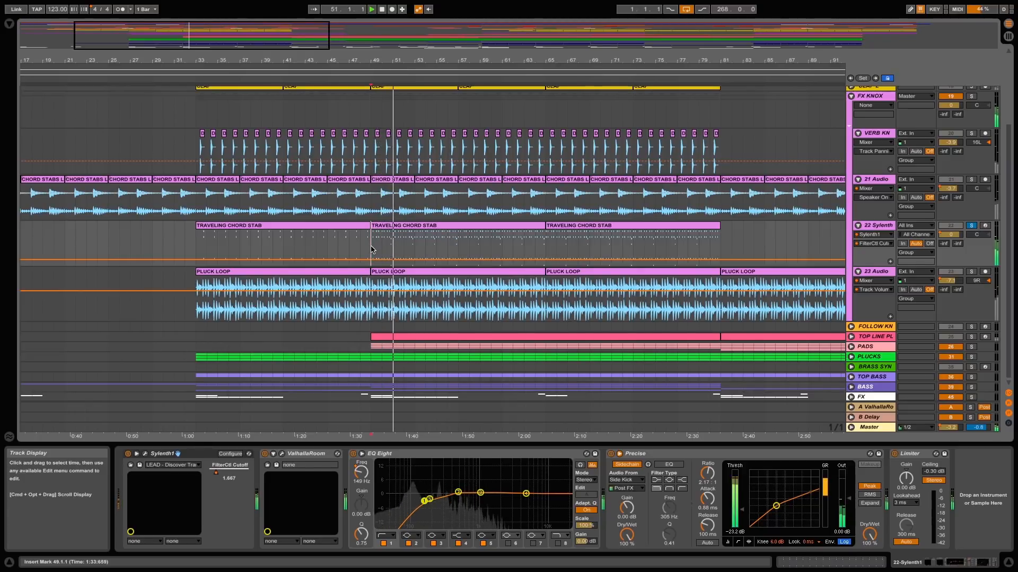
pyautogui.click(972, 226)
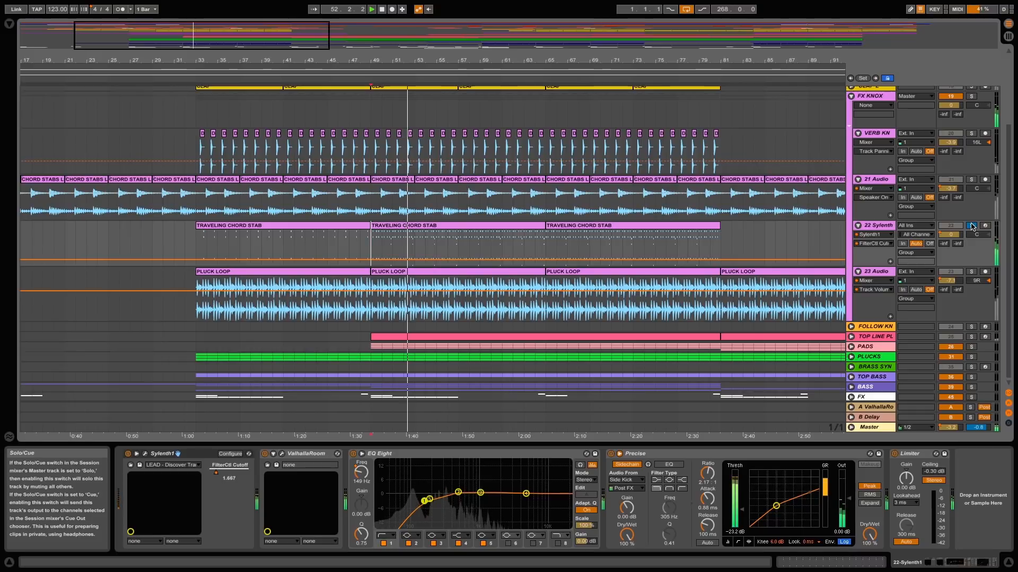
# - View the MIDI notes of the TRAVELING CHORD STAB clip starting at bar 49 and return to the arrangement with all tracks in view
pyautogui.doubleClick(498, 225)
pyautogui.moveTo(248, 231); pyautogui.dragTo(243, 223)
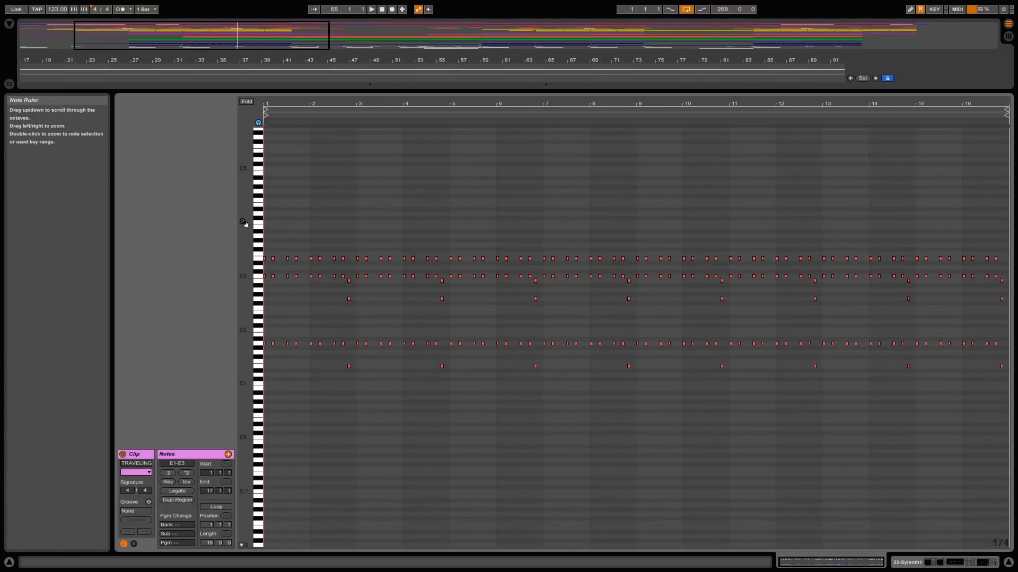
pyautogui.moveTo(795, 91); pyautogui.dragTo(795, 551)
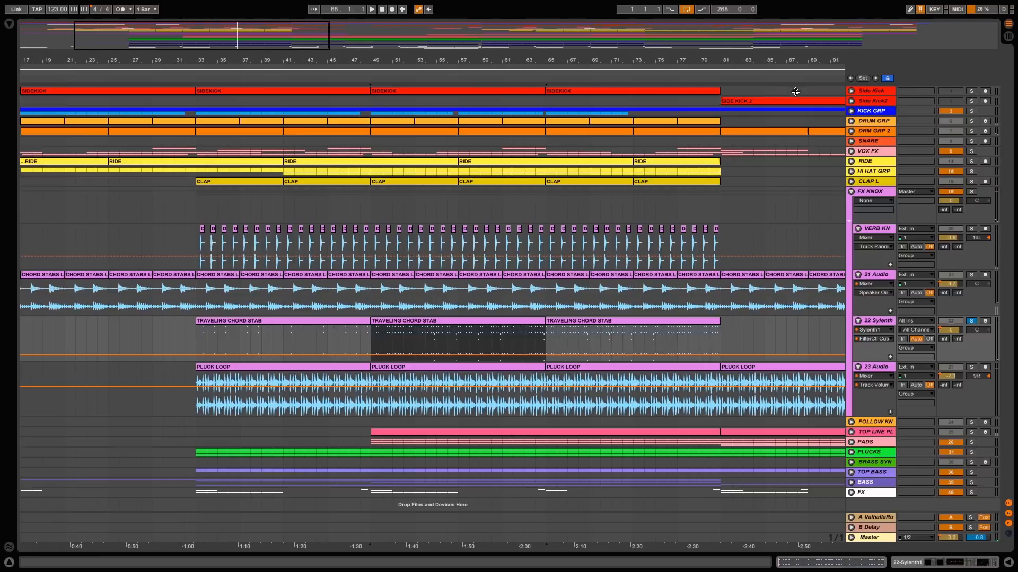
# - Play the PLUCK LOOP on track 23 Audio soloed from bar 49, with its volume automation in view
pyautogui.click(371, 413)
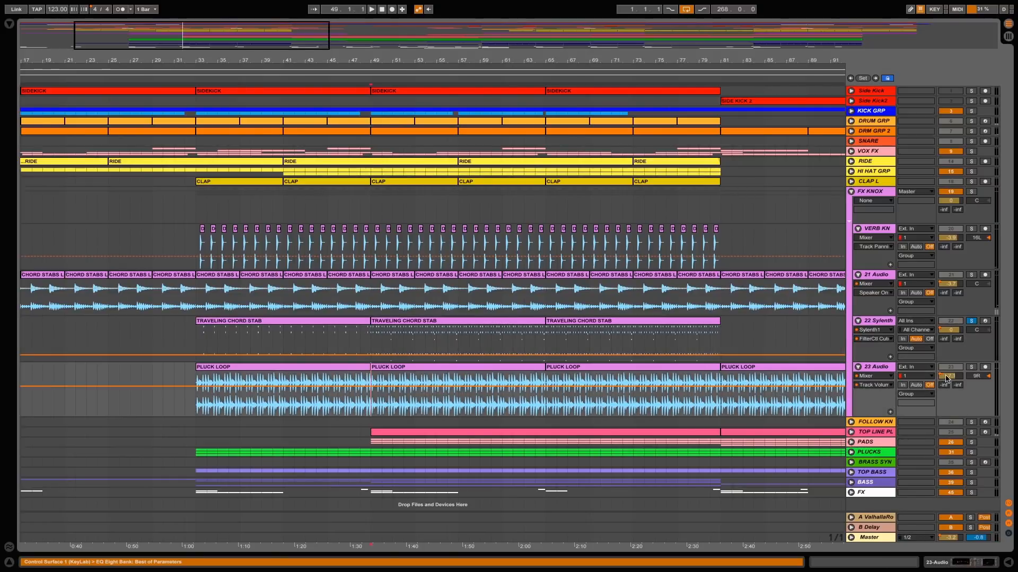
pyautogui.press('space')
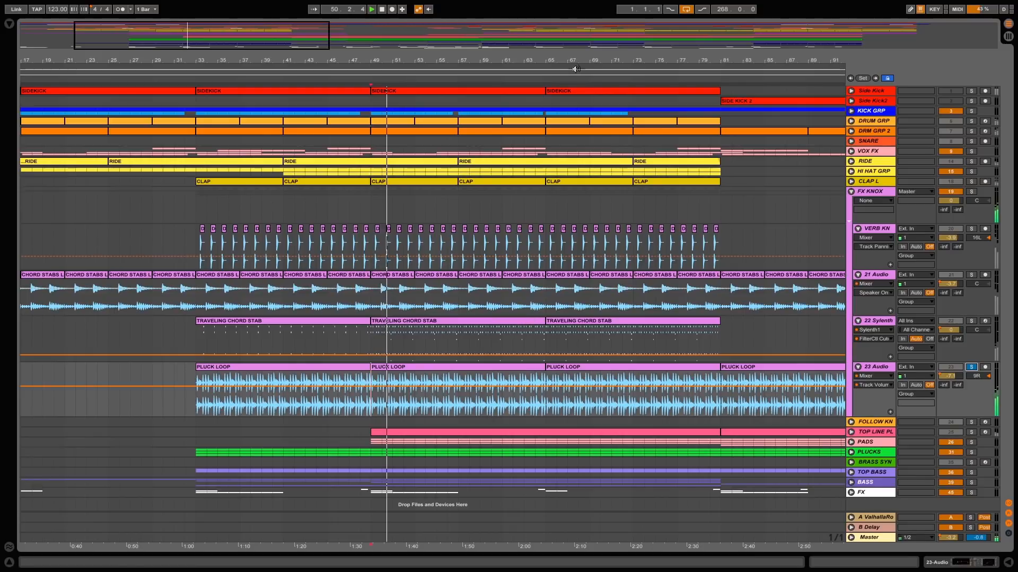
pyautogui.press('-')
pyautogui.press('-')
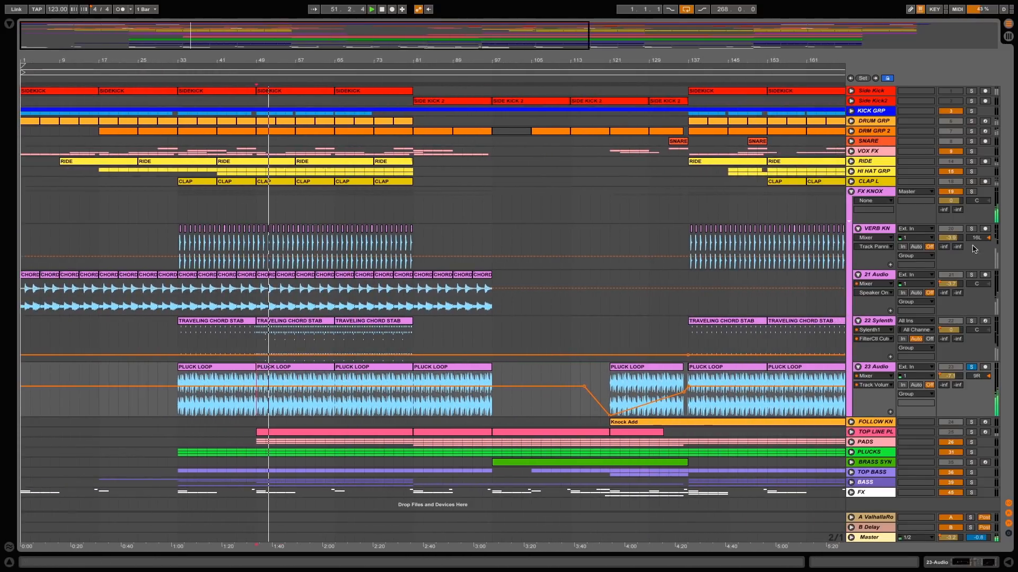
# - Audition the FX KNOX group soloed, together with KICK GRP, and in the full mix from bar 49, and fold the group
pyautogui.click(971, 191)
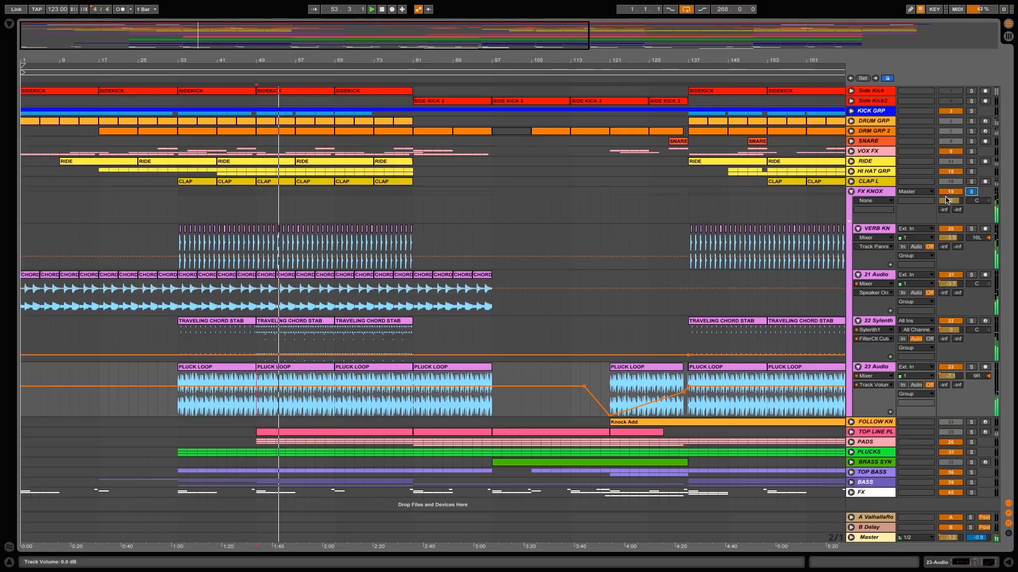
pyautogui.click(971, 111)
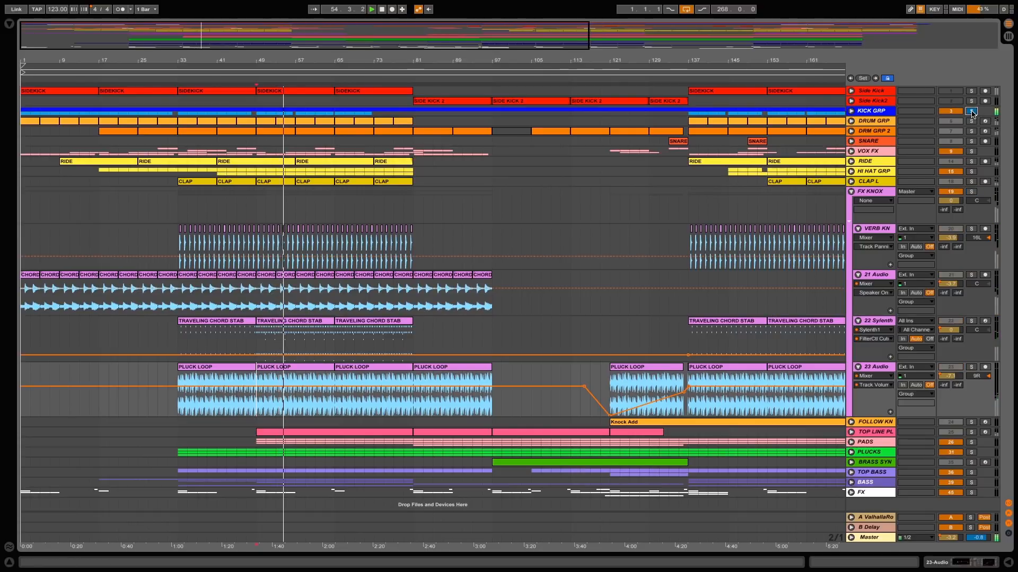
pyautogui.keyDown('ctrl'); pyautogui.click(972, 193); pyautogui.keyUp('ctrl')
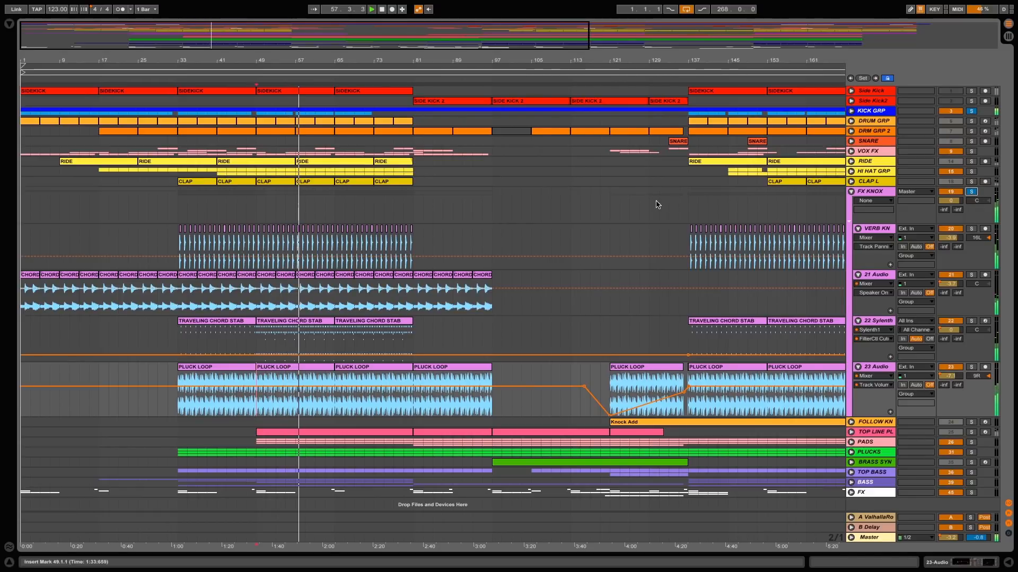
pyautogui.click(257, 143)
pyautogui.click(971, 111)
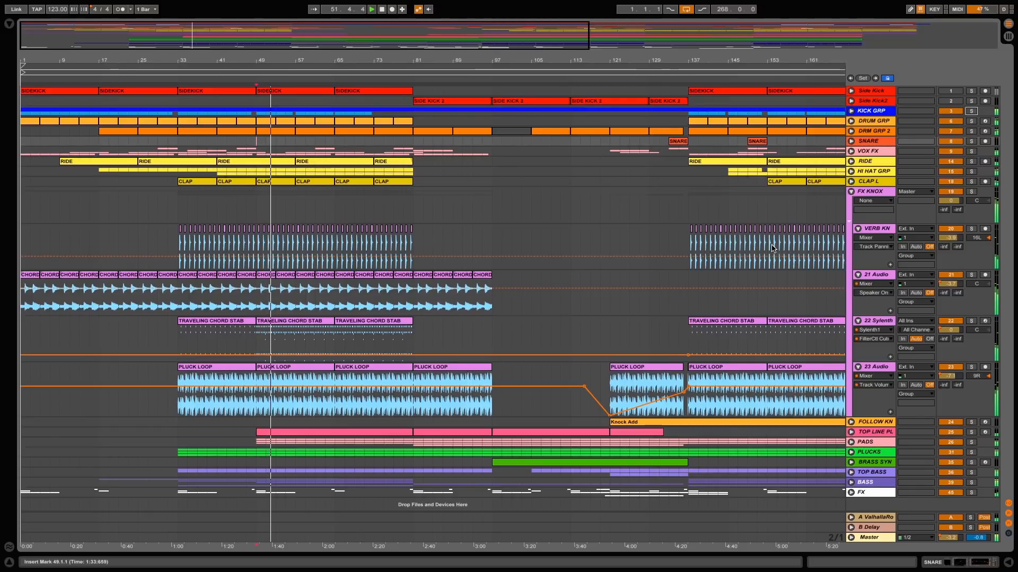
pyautogui.click(579, 335)
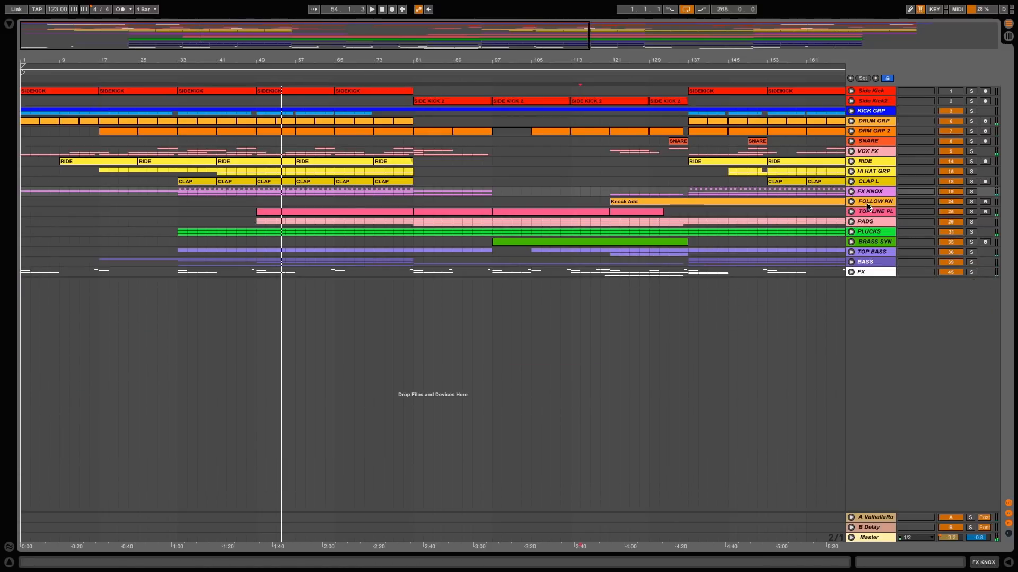
# - Unfold FOLLOW KNOCK to show its volume automation and play it soloed together with PLUCKS from bar 137
pyautogui.click(851, 202)
pyautogui.moveTo(715, 55); pyautogui.dragTo(499, 58)
pyautogui.click(461, 234)
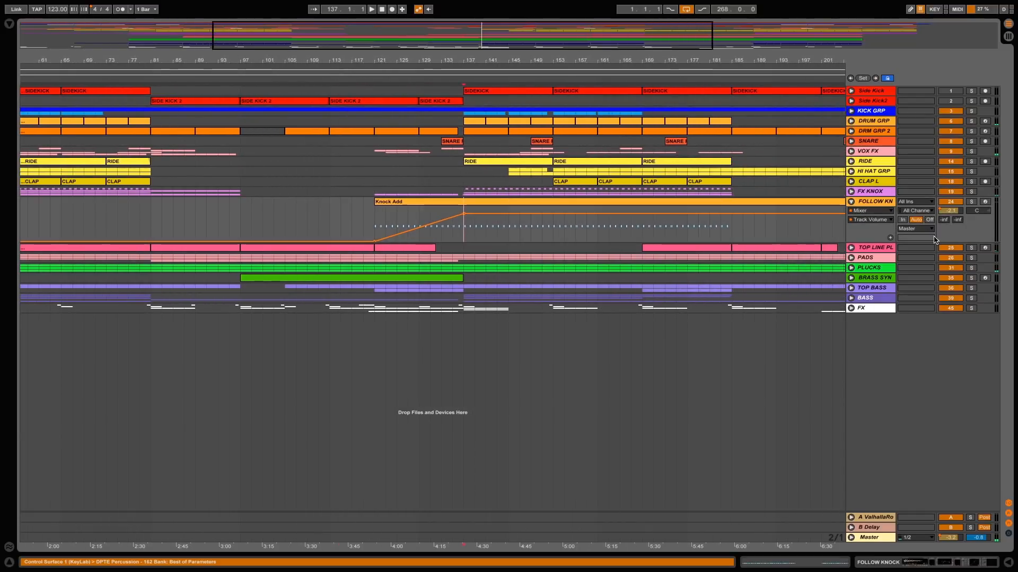
pyautogui.click(970, 202)
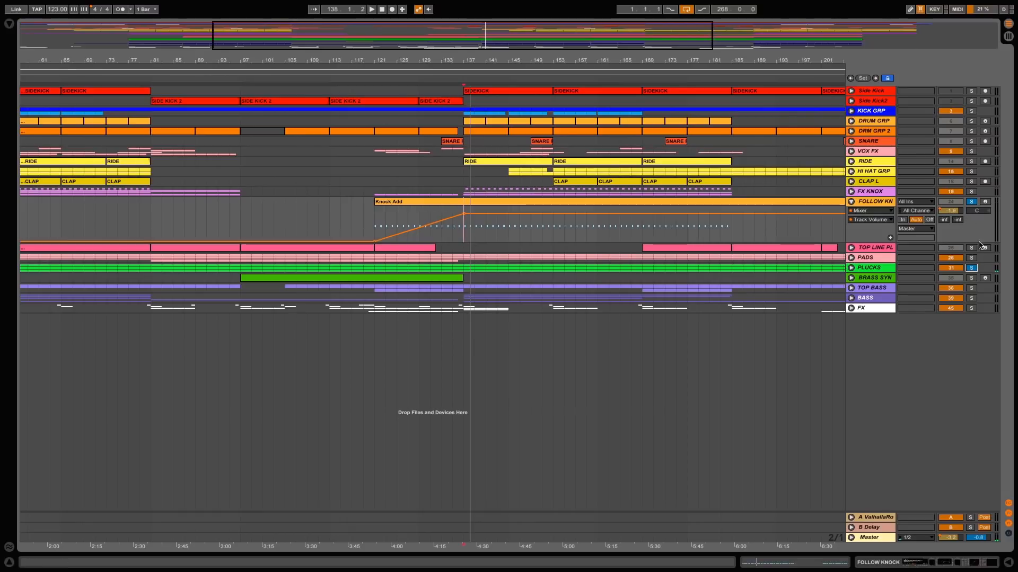
pyautogui.press('space')
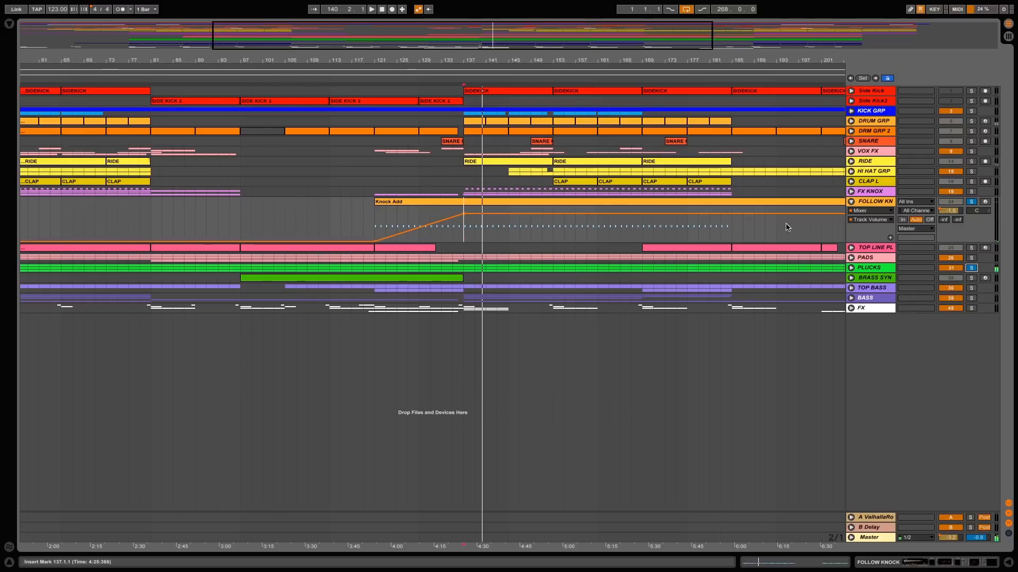
# - Expand the PLUCKS group to view its melody tracks, clear the solos, and fold PLUCKS and FOLLOW KNOCK
pyautogui.click(851, 268)
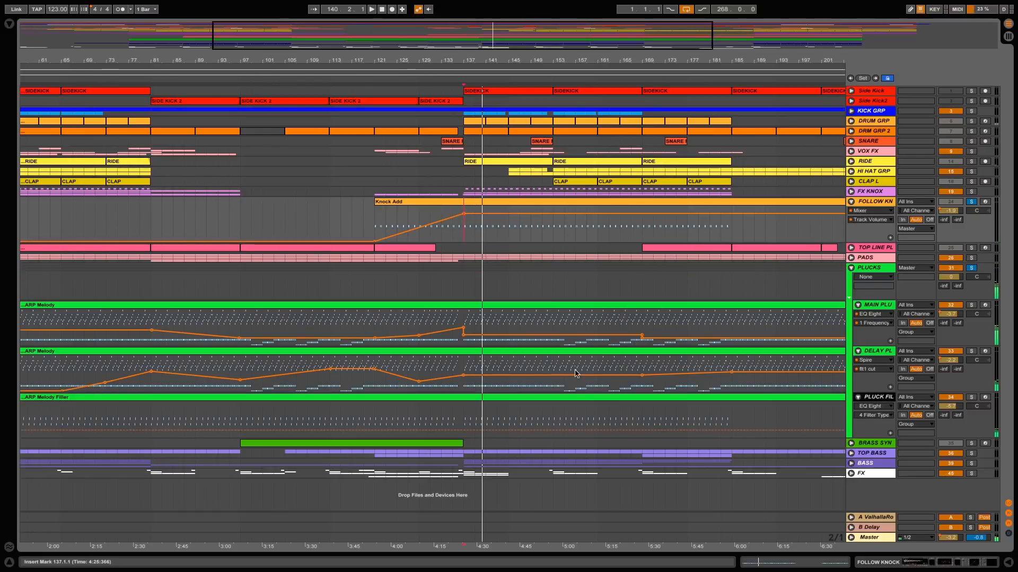
pyautogui.moveTo(474, 53)
pyautogui.mouseDown()
pyautogui.moveTo(475, 122)
pyautogui.moveTo(474, 53)
pyautogui.mouseUp()
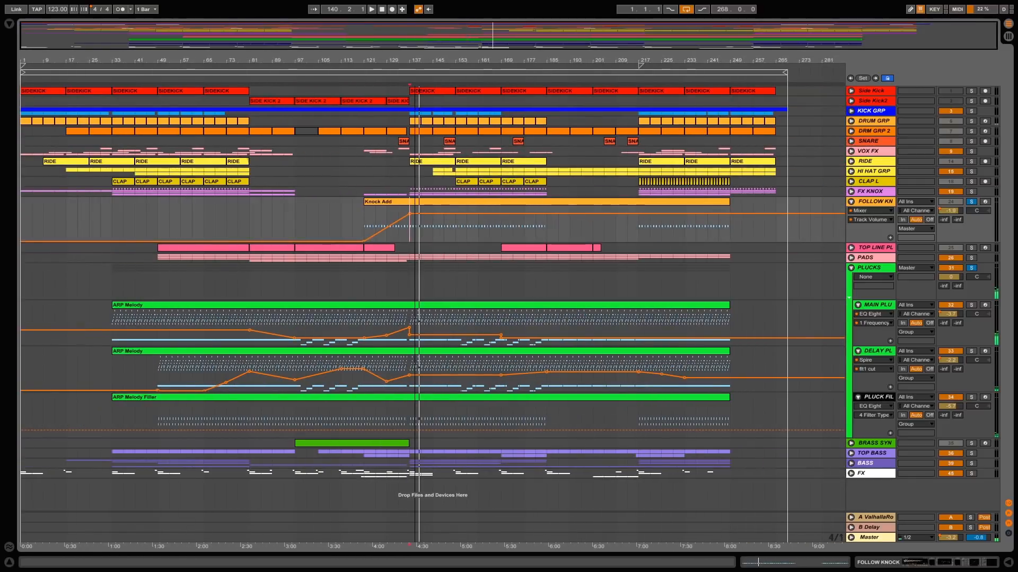
pyautogui.click(972, 202)
pyautogui.click(851, 202)
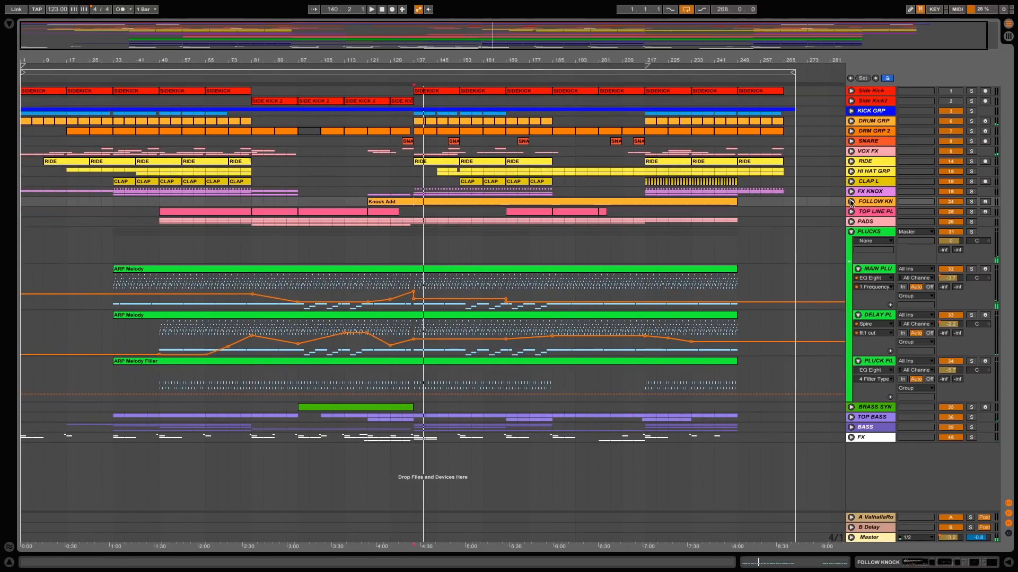
pyautogui.click(851, 232)
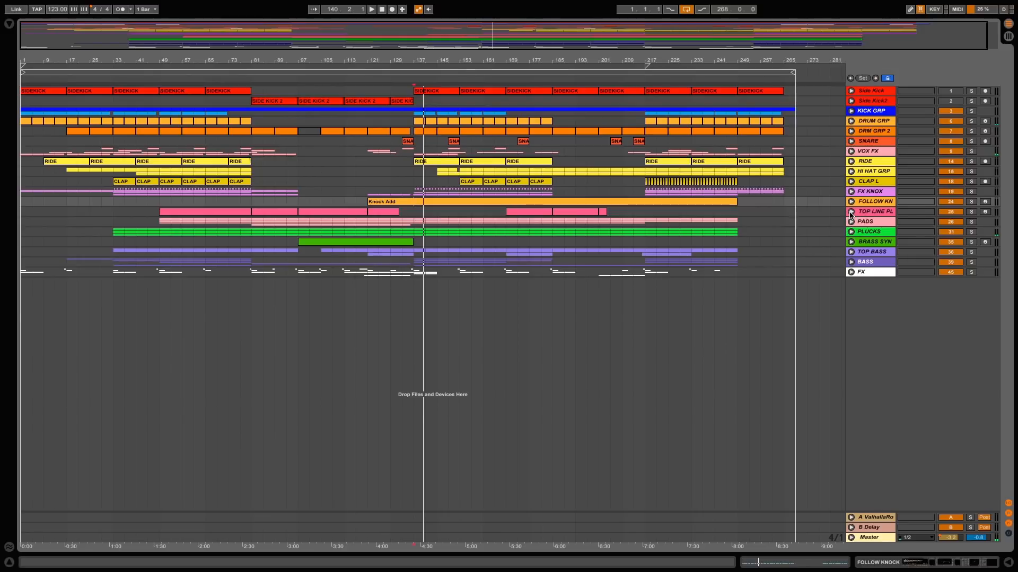
# - Unfold TOP LINE PLUCK and play it soloed from bar 49
pyautogui.click(851, 212)
pyautogui.click(160, 226)
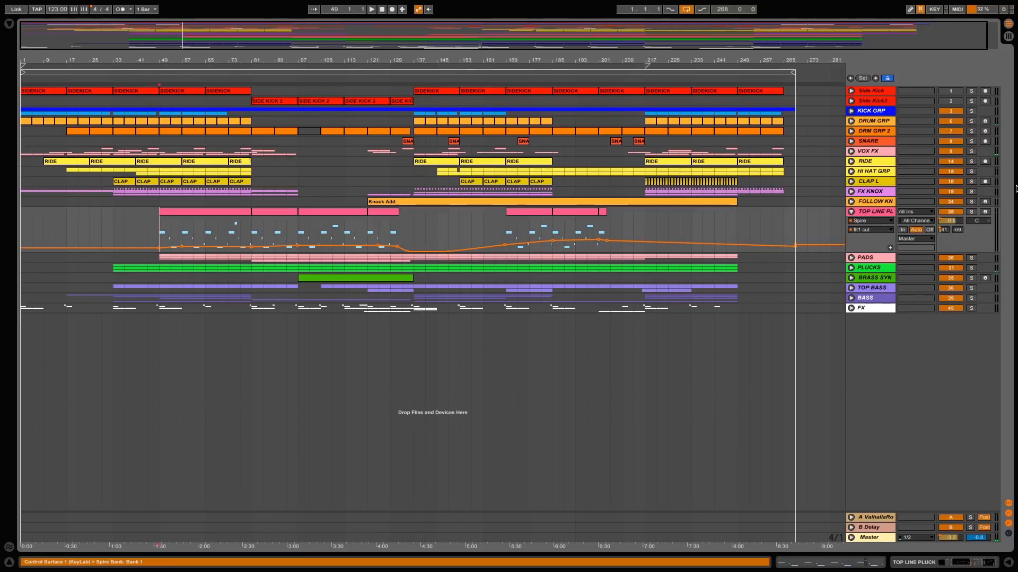
pyautogui.click(971, 212)
pyautogui.press('space')
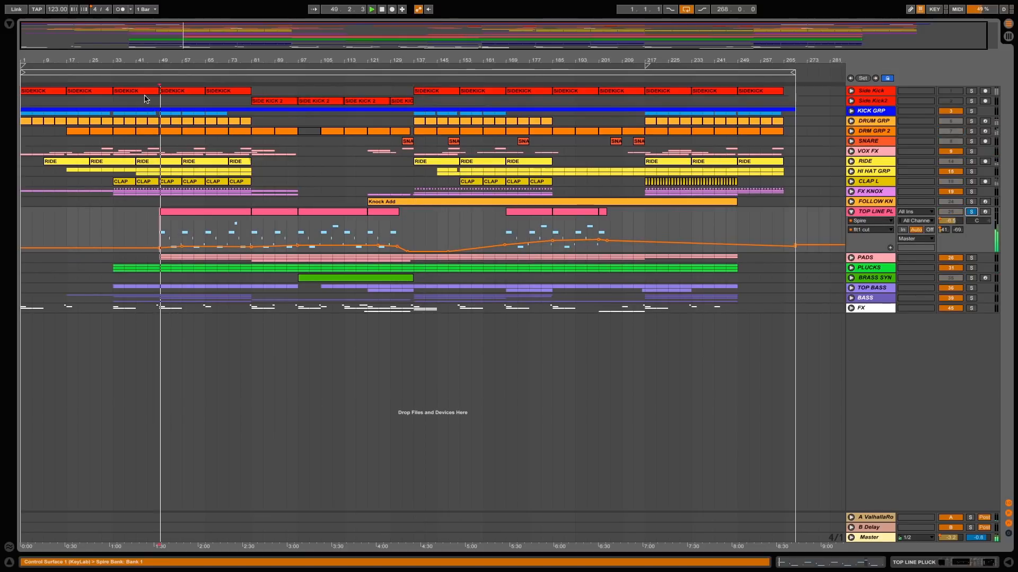
pyautogui.moveTo(160, 60); pyautogui.dragTo(237, 100)
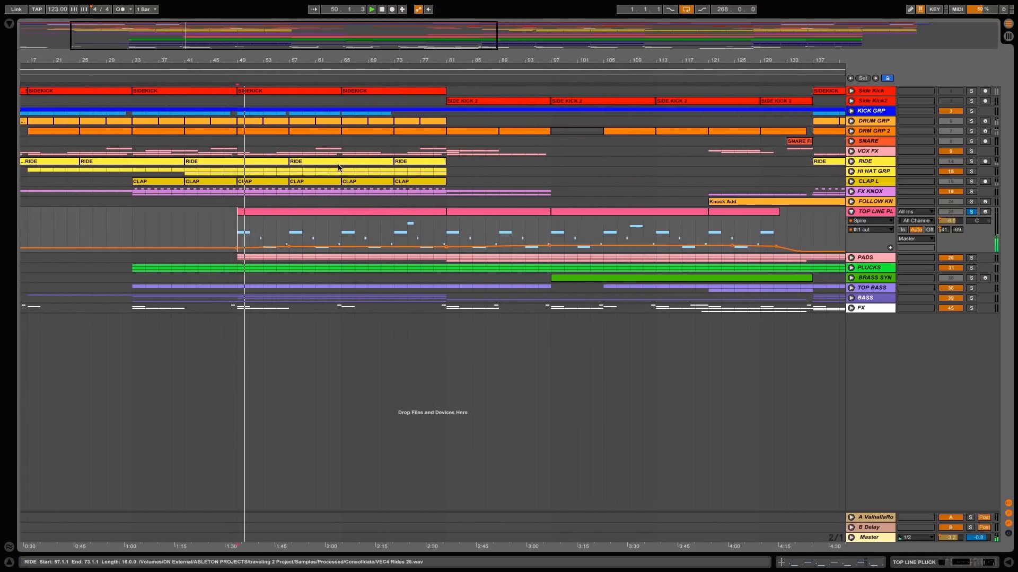
# - Compare the MIDI notes of the TOP LINE PLUCK clips starting at bars 49 and 97, and show the track's device chain
pyautogui.doubleClick(372, 213)
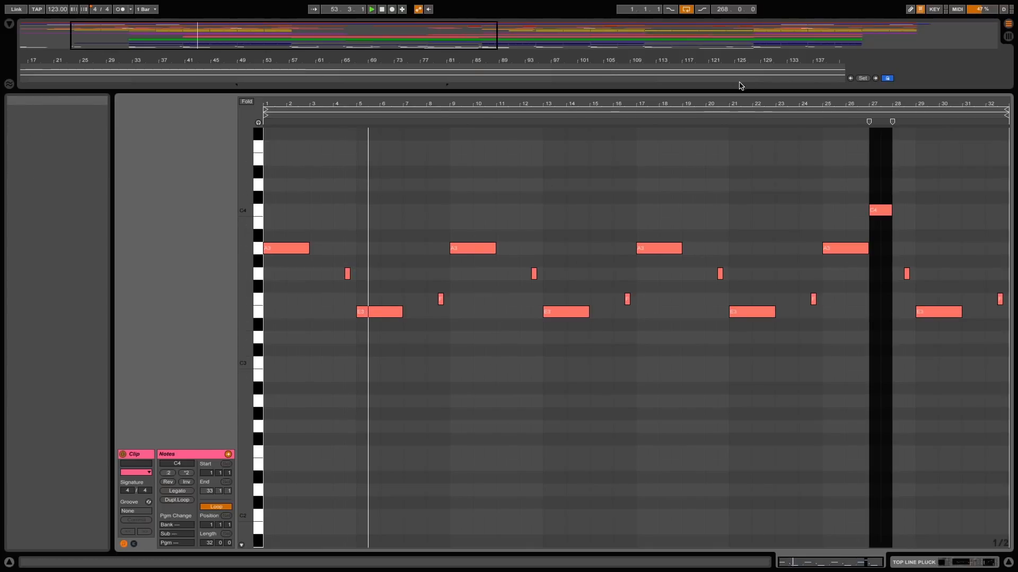
pyautogui.hotkey('ctrl', 'alt', 'l')
pyautogui.click(465, 221)
pyautogui.click(655, 216)
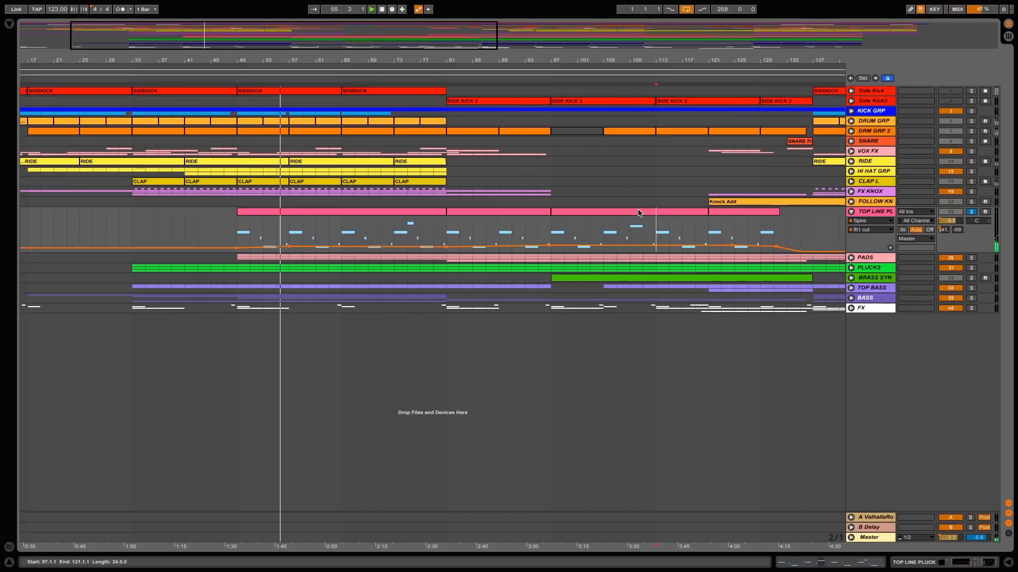
pyautogui.hotkey('ctrl', 'alt', 'l')
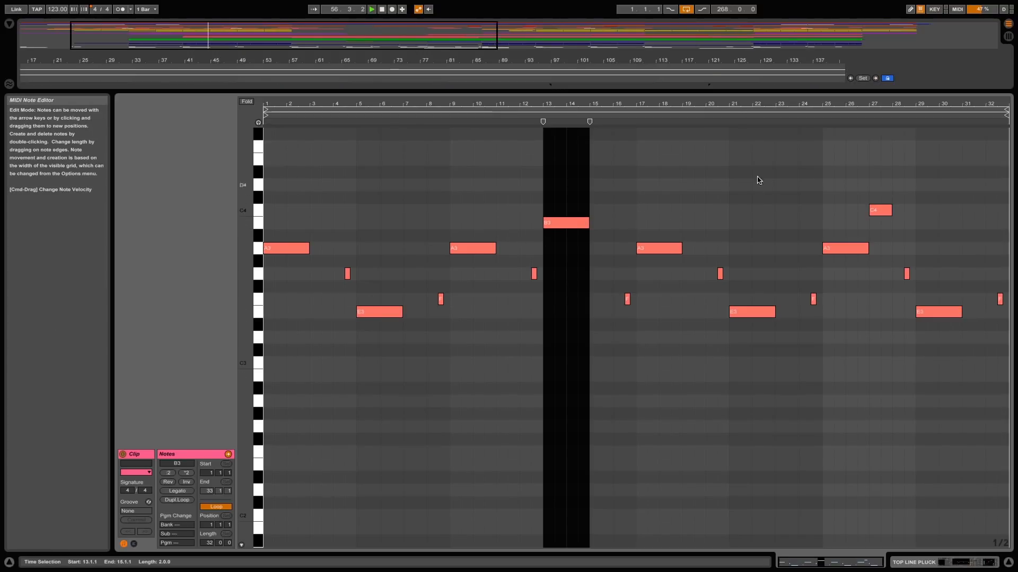
pyautogui.hotkey('ctrl', 'alt', 'l')
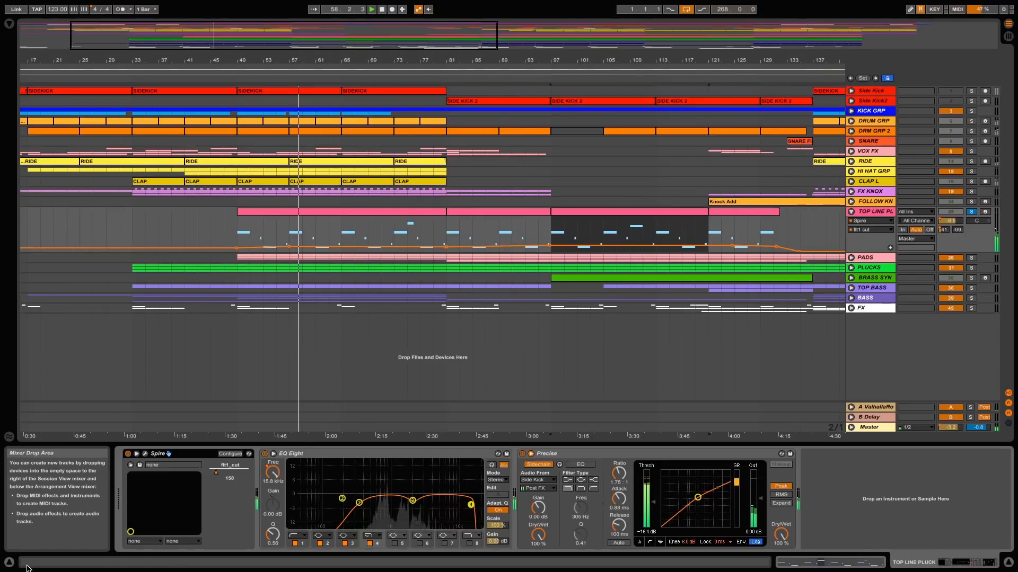
# - Inspect TOP LINE PLUCK's Spire synth, including its ENV2, LFO2 and LFO3 pages, close it, and fold the track
pyautogui.click(144, 453)
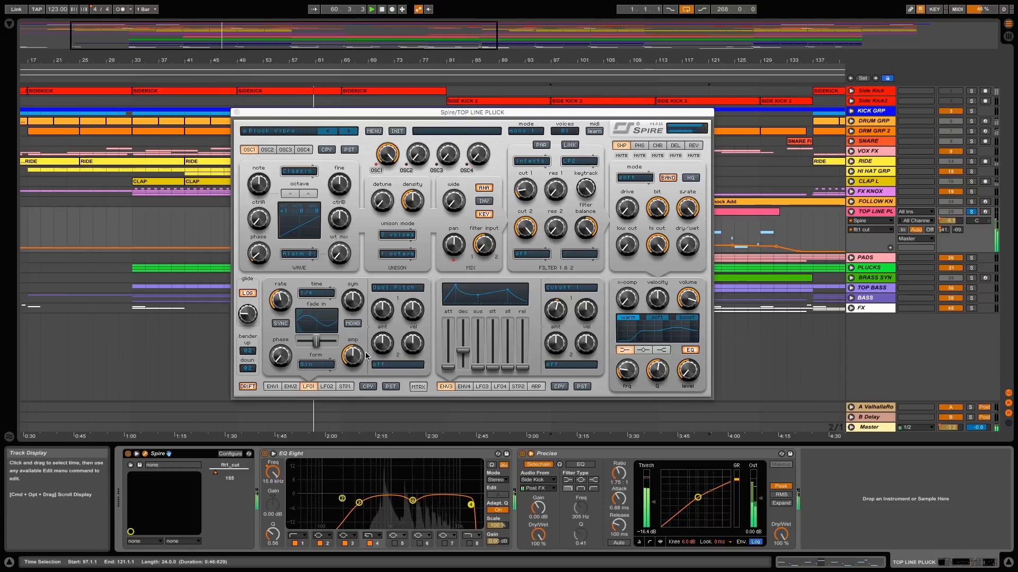
pyautogui.click(294, 388)
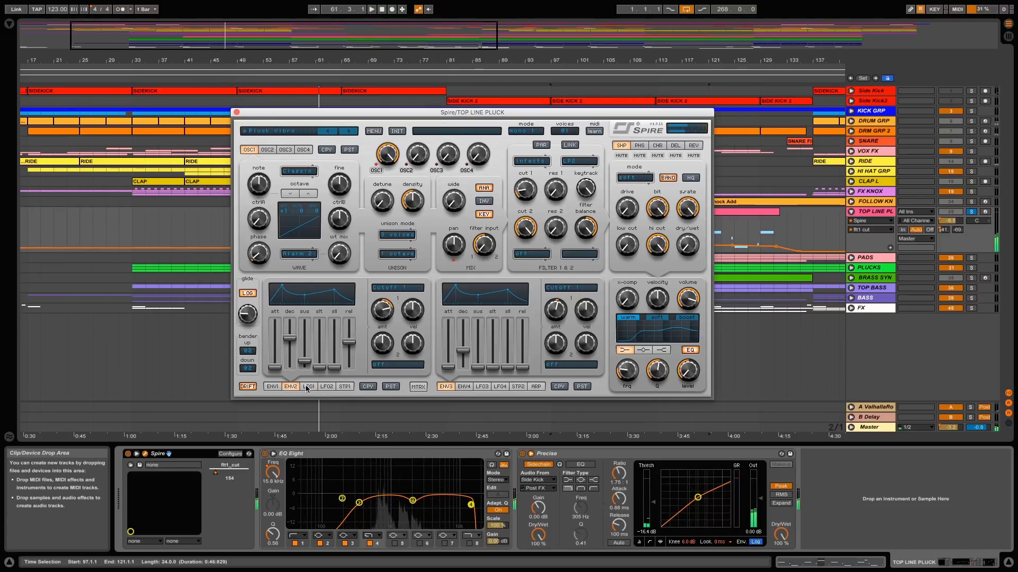
pyautogui.click(330, 388)
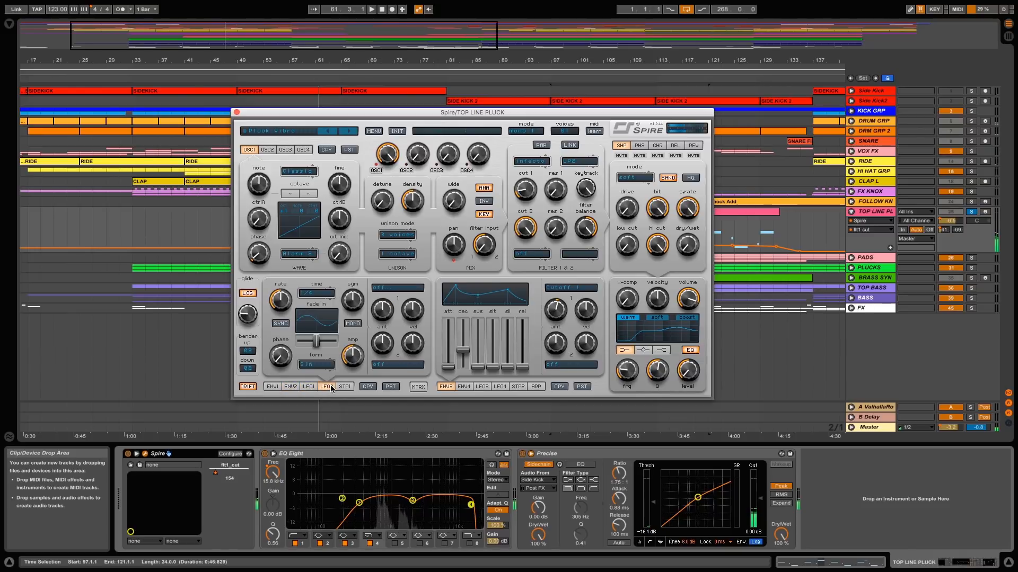
pyautogui.click(483, 388)
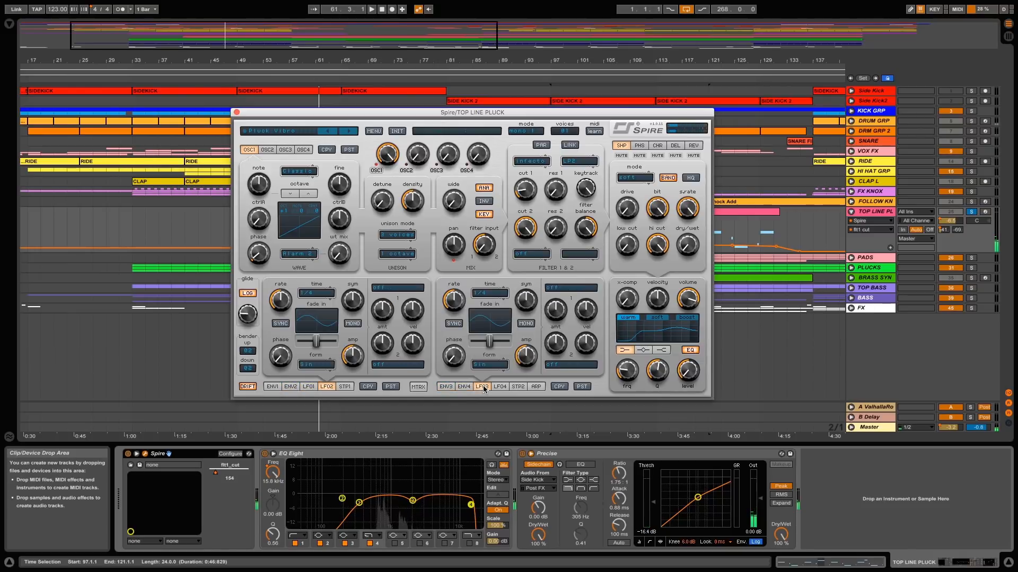
pyautogui.click(237, 113)
pyautogui.click(851, 211)
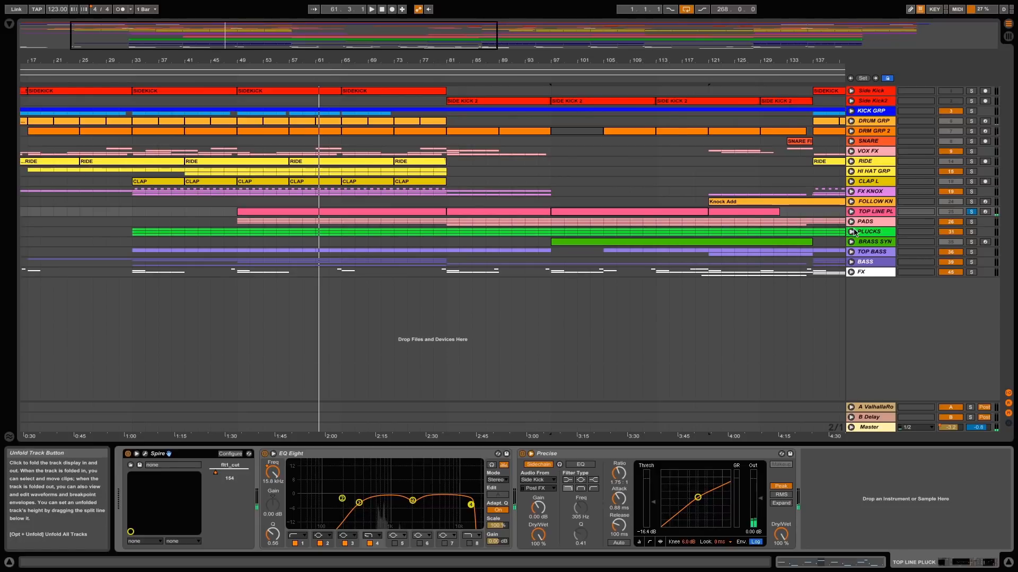
# - Expand the PADS group, fit the whole arrangement in view, and play the group soloed from bar 97
pyautogui.click(851, 221)
pyautogui.scroll(-2, 851, 221)
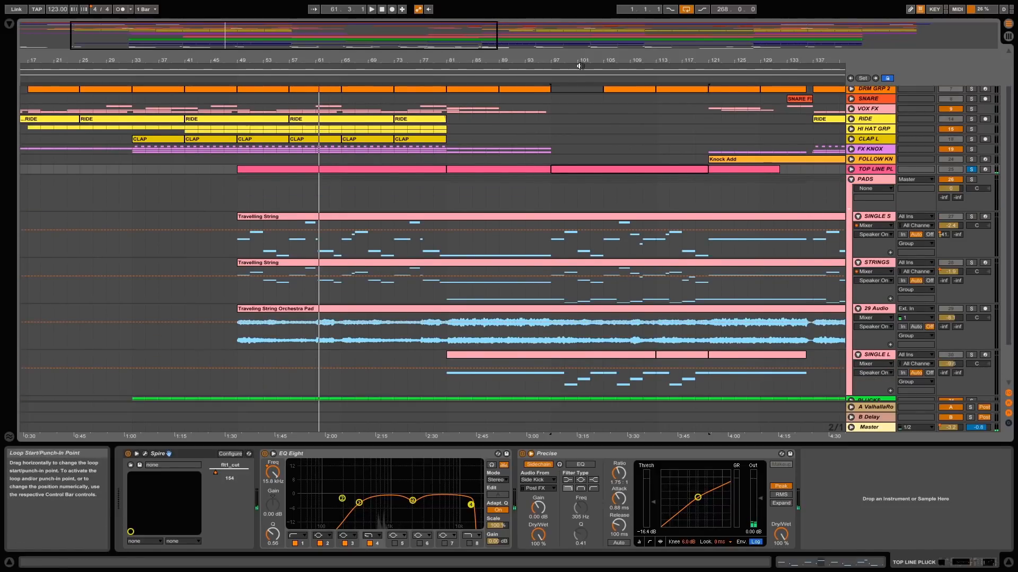
pyautogui.hscroll(2, 523, 61)
pyautogui.moveTo(523, 61); pyautogui.dragTo(522, 32)
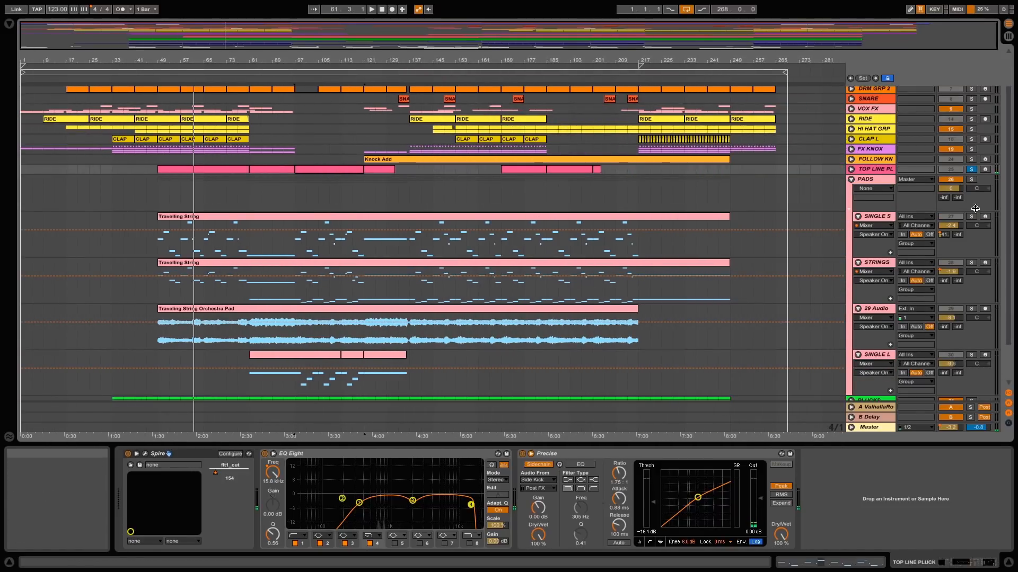
pyautogui.click(972, 181)
pyautogui.press('space')
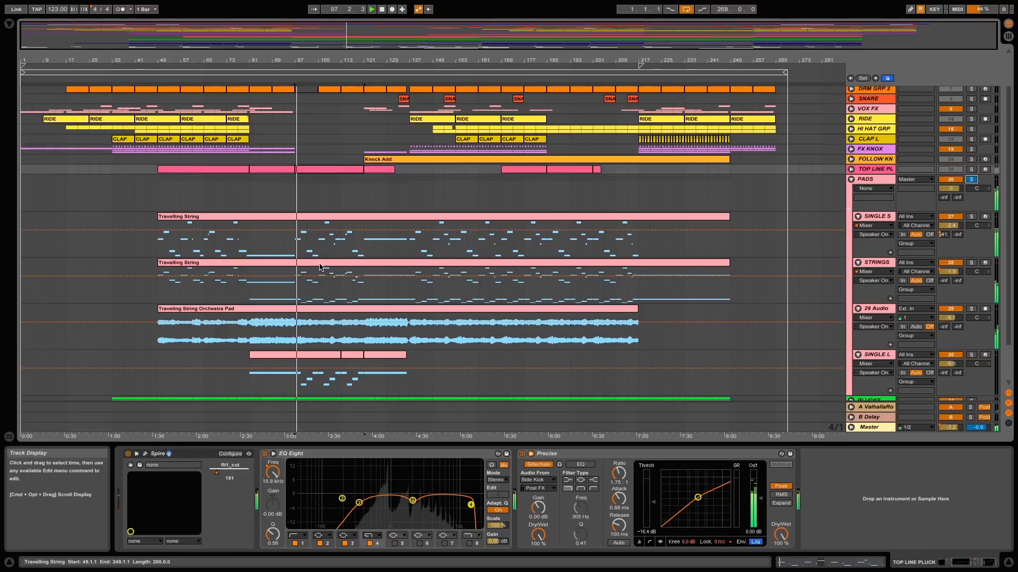
# - Play the SINGLE STRING track soloed from bar 97 and display its EQ Eight band 4 frequency automation
pyautogui.scroll(-1, 315, 235)
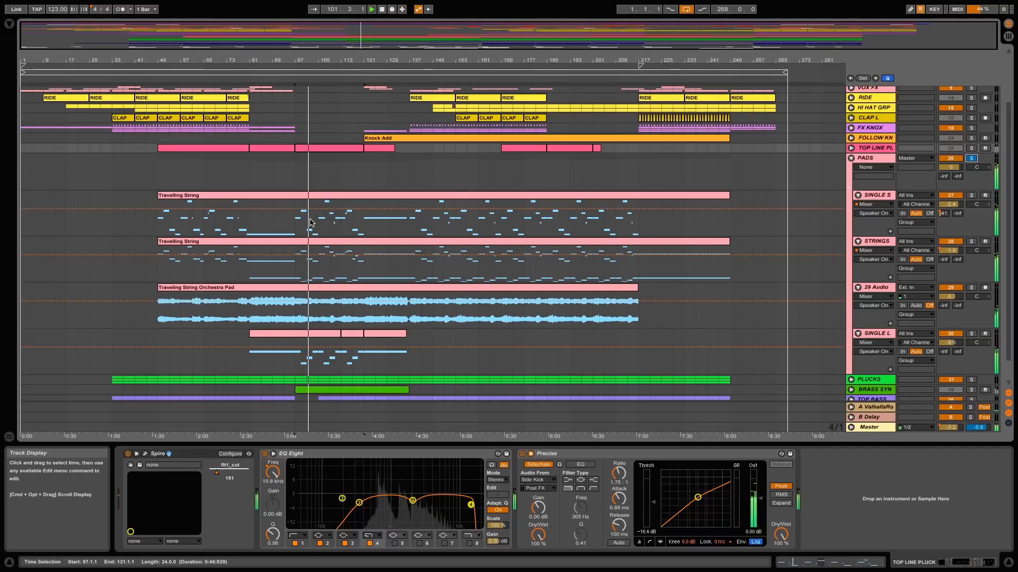
pyautogui.click(876, 198)
pyautogui.click(971, 195)
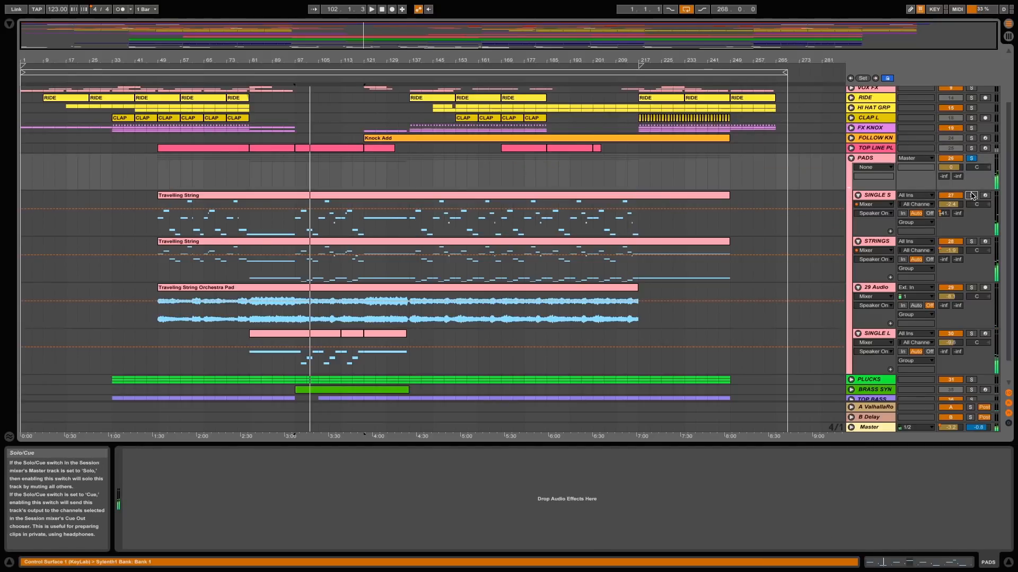
pyautogui.click(305, 231)
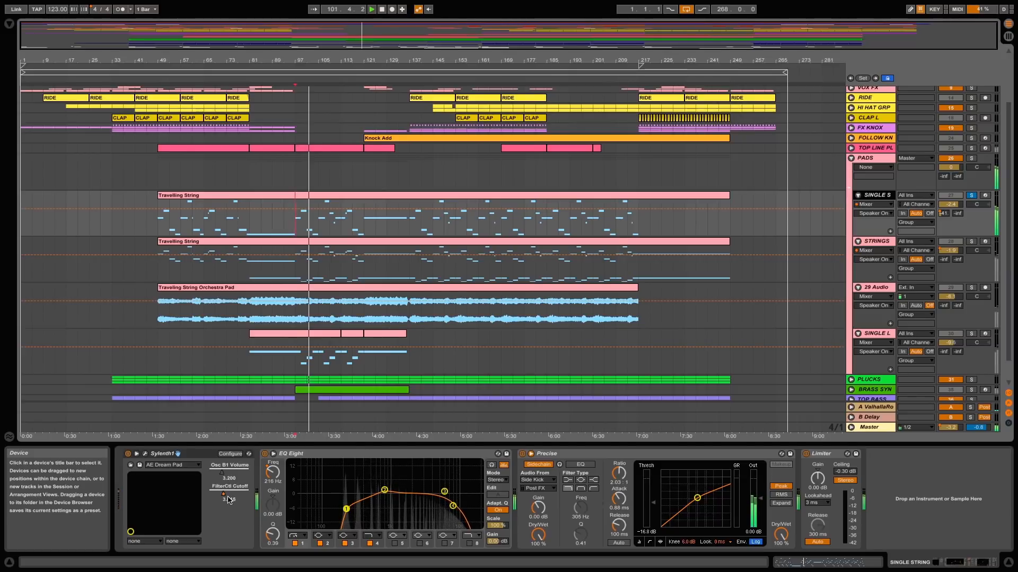
pyautogui.click(447, 509)
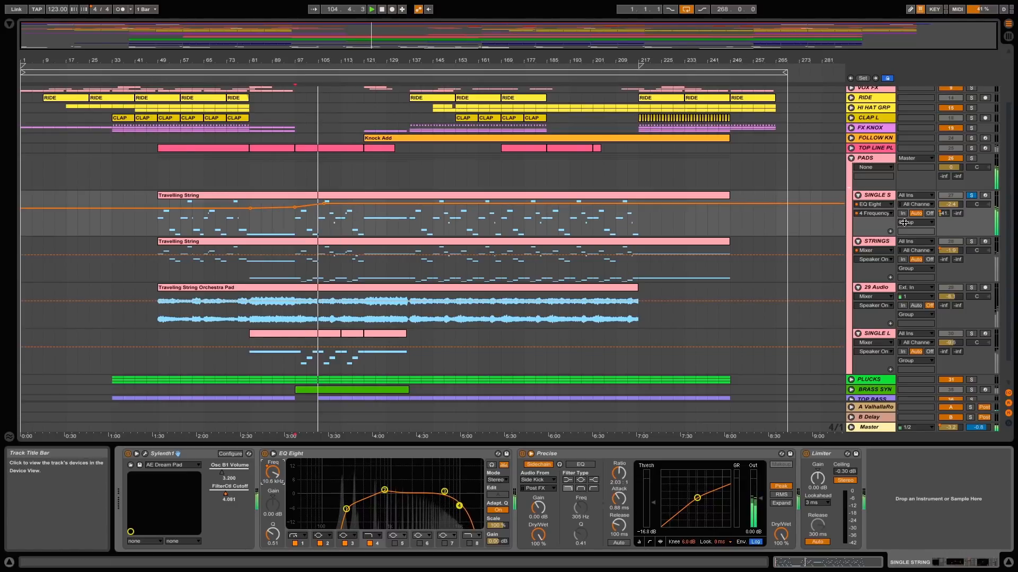
# - Solo the STRINGS 2 track, show its device chain, and play it
pyautogui.click(971, 241)
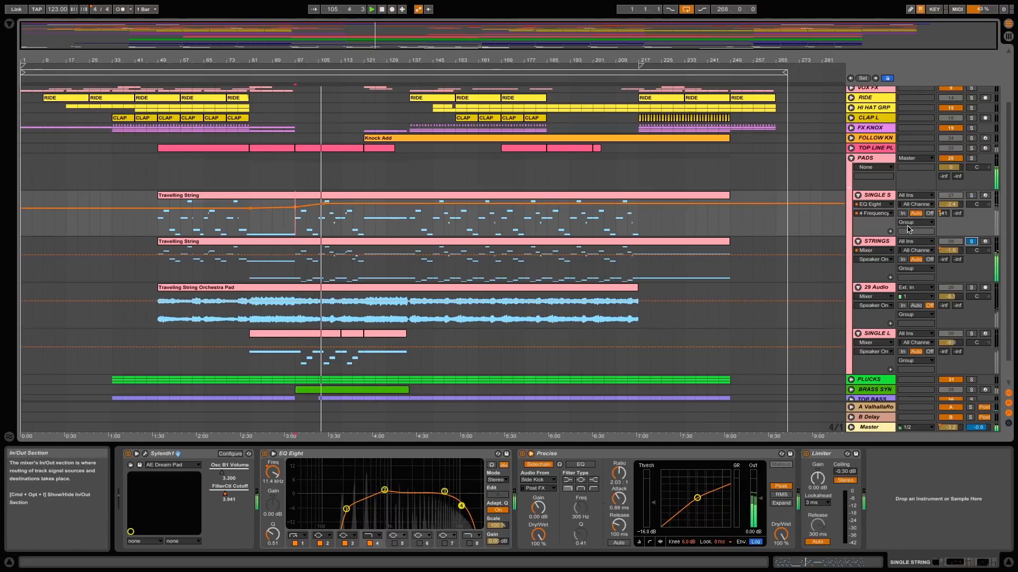
pyautogui.click(875, 242)
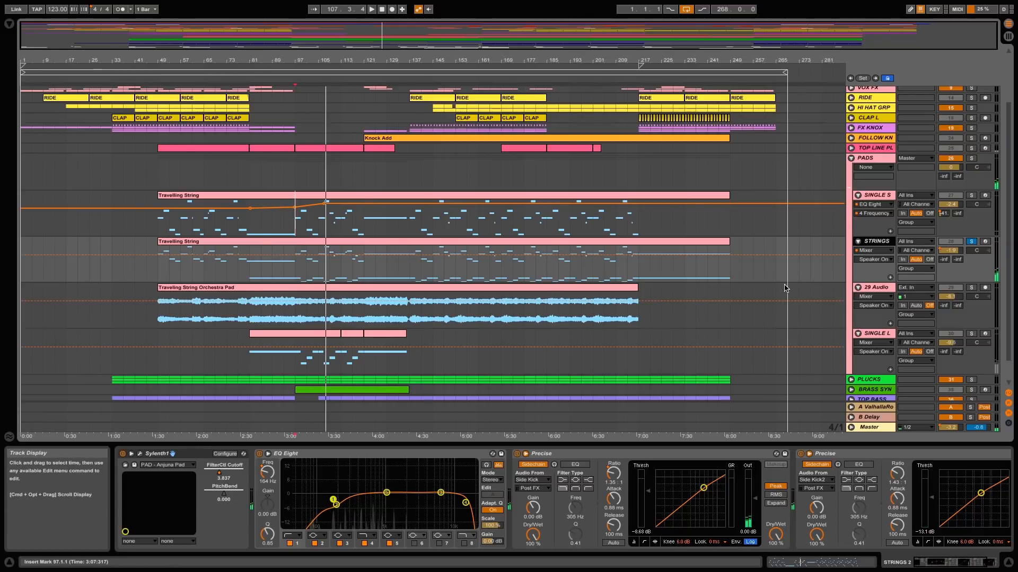
pyautogui.press('space')
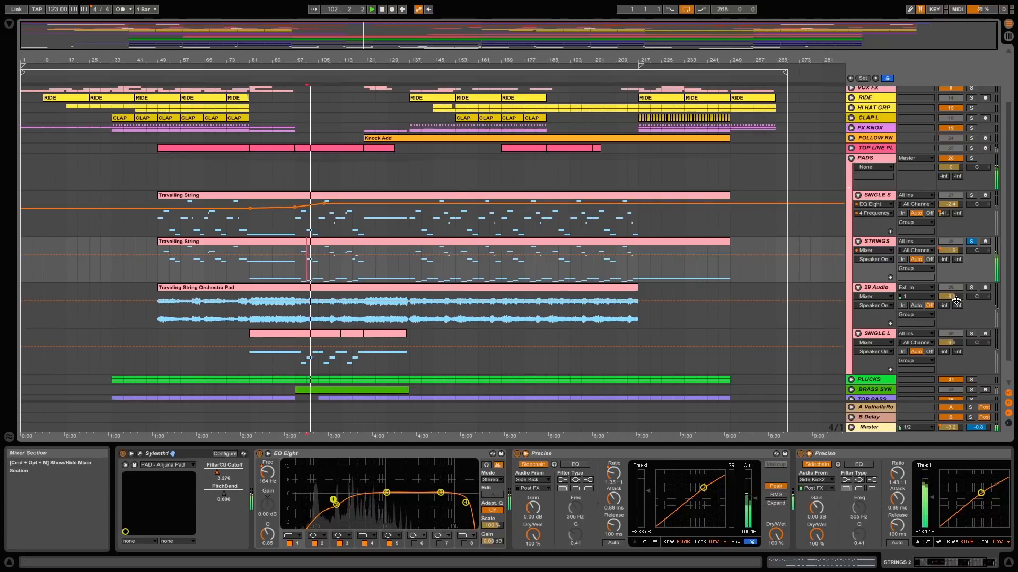
# - Solo the 29 Audio track, select its orchestra pad clip, and play it from bar 97
pyautogui.click(970, 288)
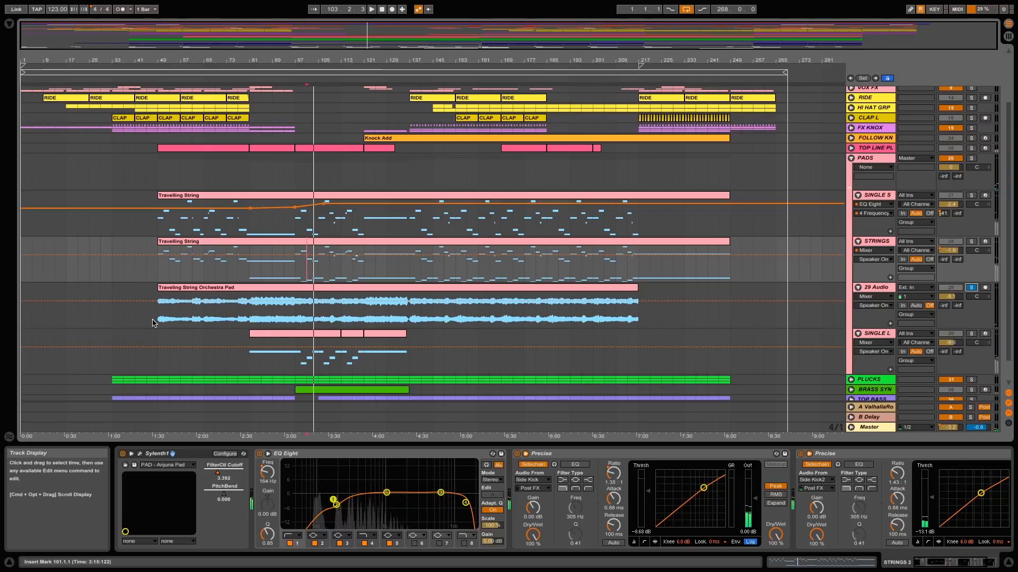
pyautogui.moveTo(157, 320); pyautogui.dragTo(639, 325)
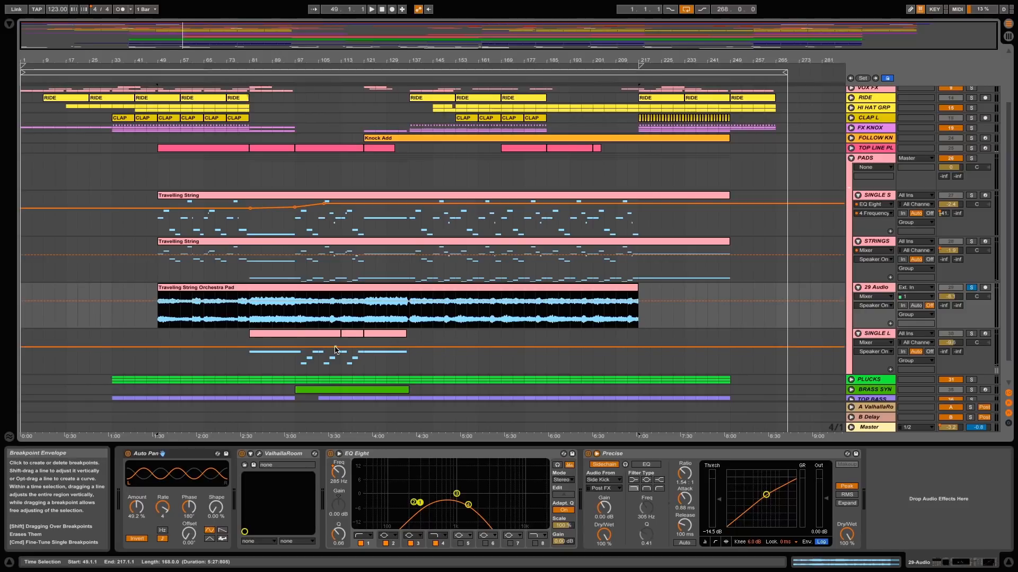
pyautogui.press('space')
pyautogui.click(297, 323)
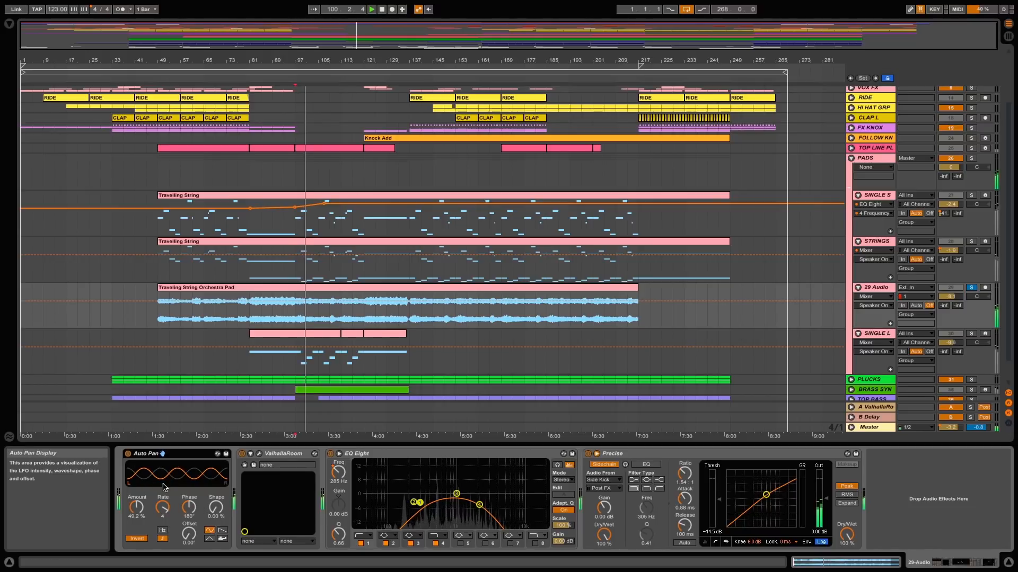
# - Display the orchestra pad's EQ Eight band 1 frequency automation, check bands 4 and 1, and play the track from bar 181
pyautogui.click(338, 471)
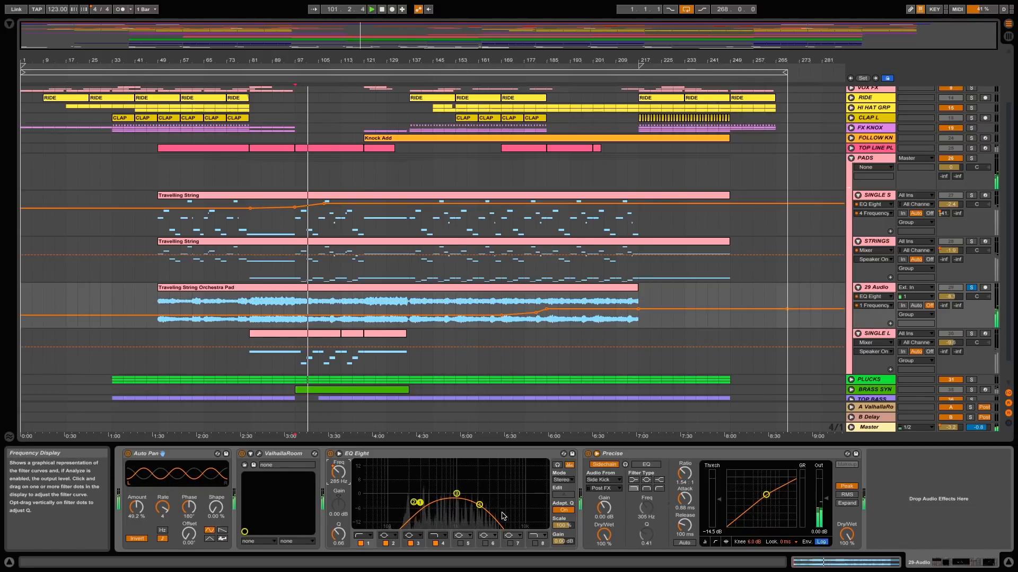
pyautogui.click(479, 505)
pyautogui.click(419, 503)
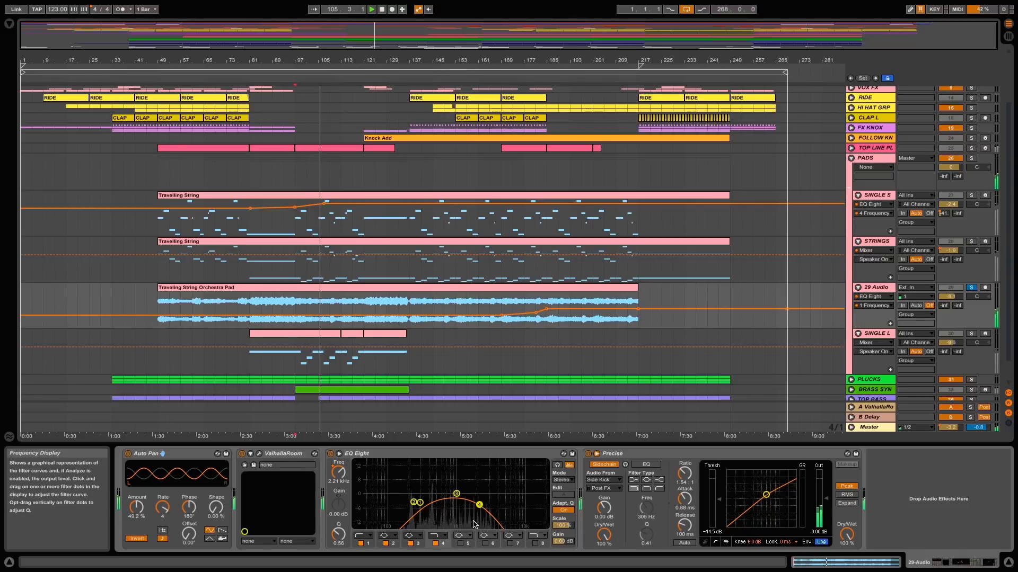
pyautogui.scroll(-2, 539, 311)
pyautogui.click(539, 286)
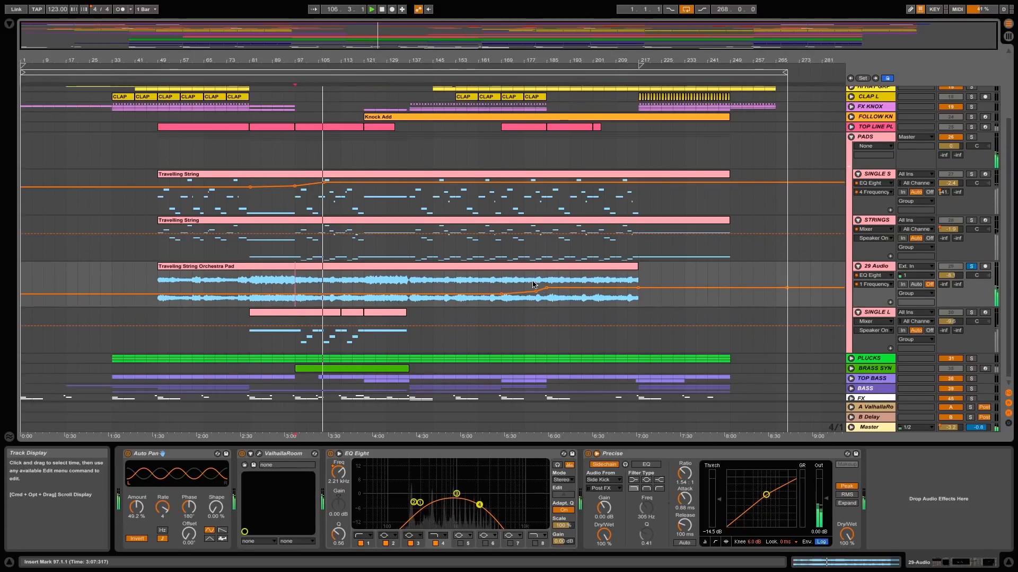
# - Clear the 29 Audio solo, stop playback, and place the insert marker at bar 81
pyautogui.click(972, 267)
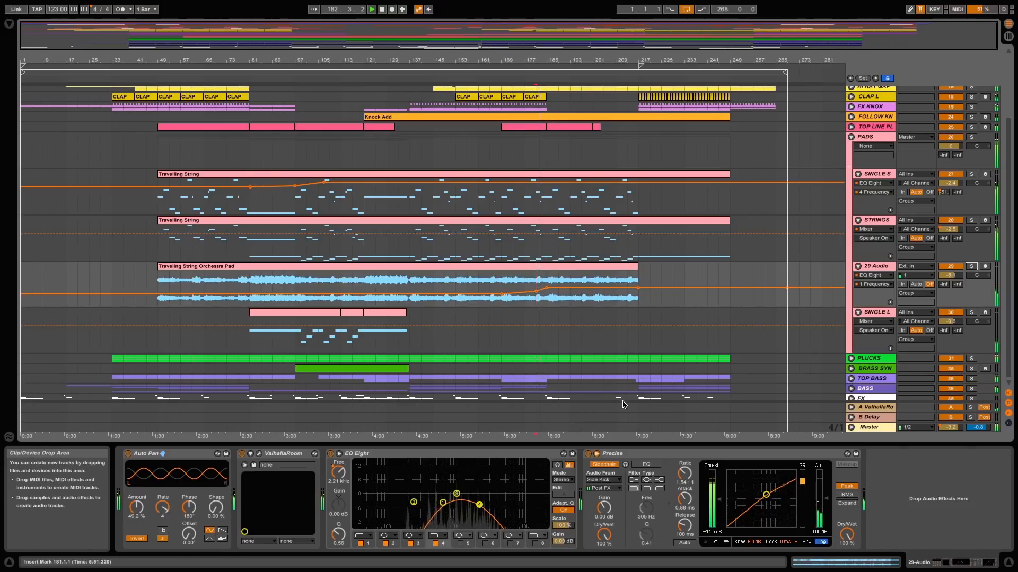
pyautogui.press('space')
pyautogui.click(249, 285)
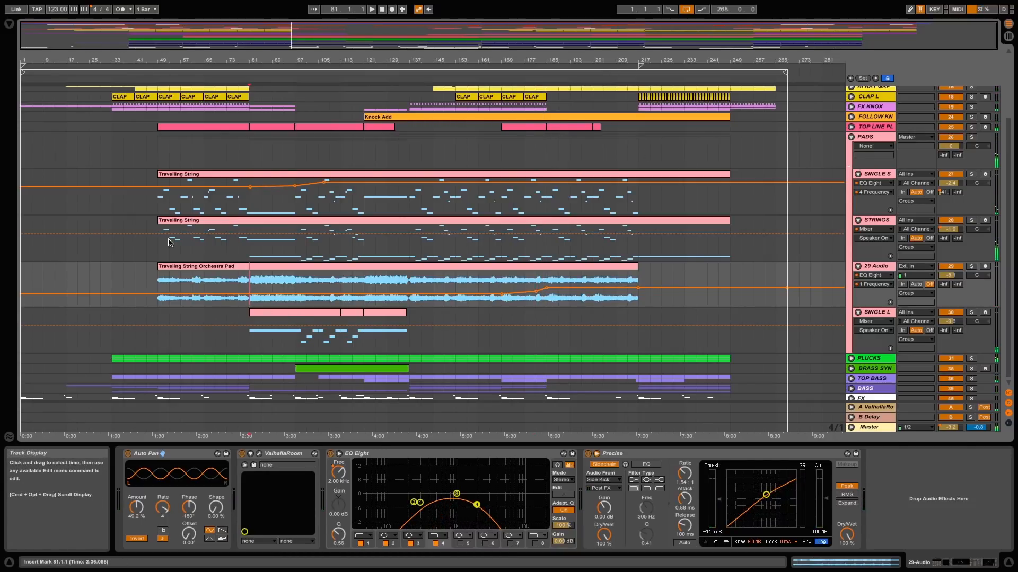
pyautogui.scroll(-1, 449, 263)
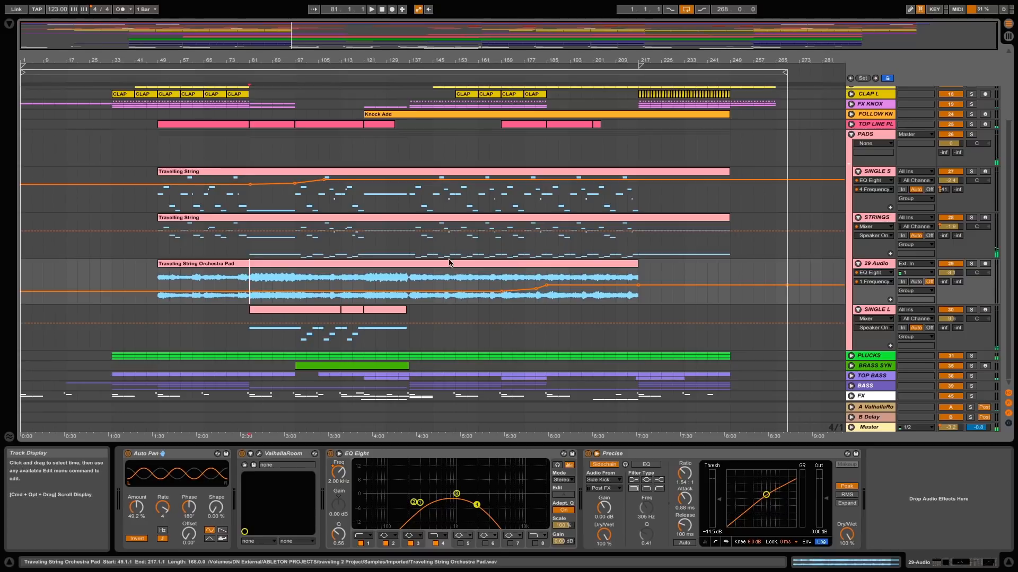
# - Restart the audio engine by setting the audio output device to No Device and back to Babyface, and close the preferences
pyautogui.click(59, 6)
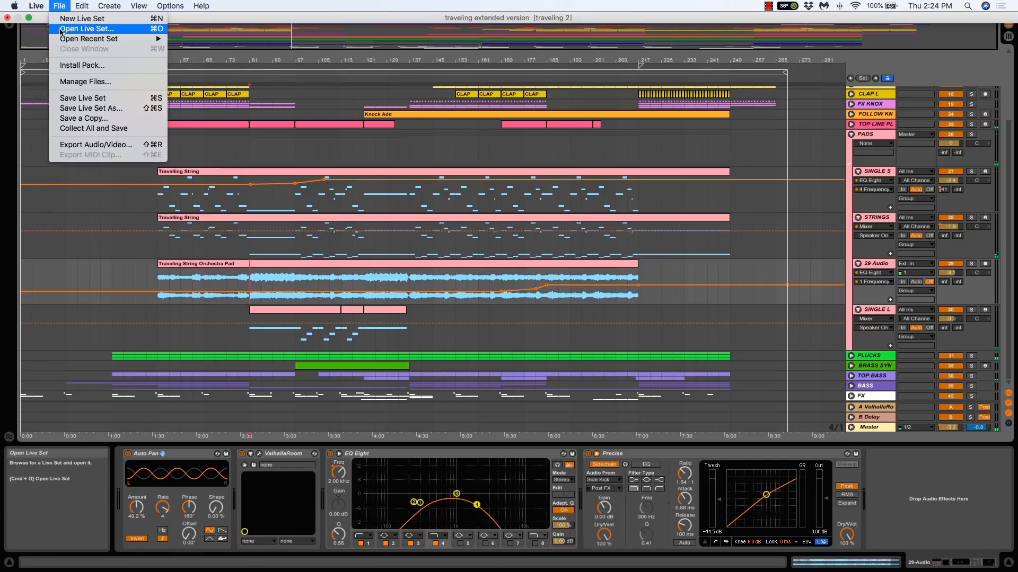
pyautogui.moveTo(35, 7)
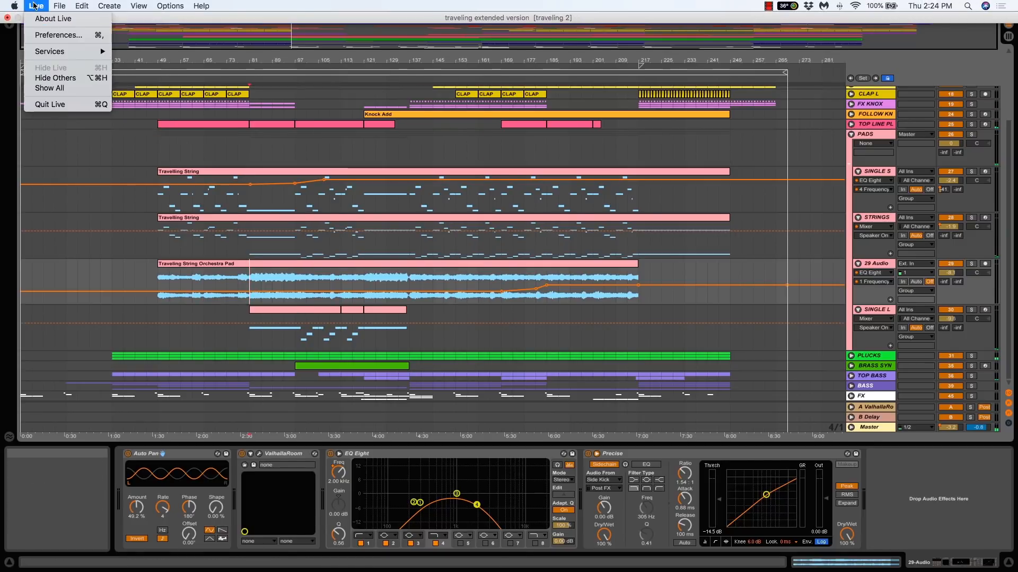
pyautogui.click(44, 36)
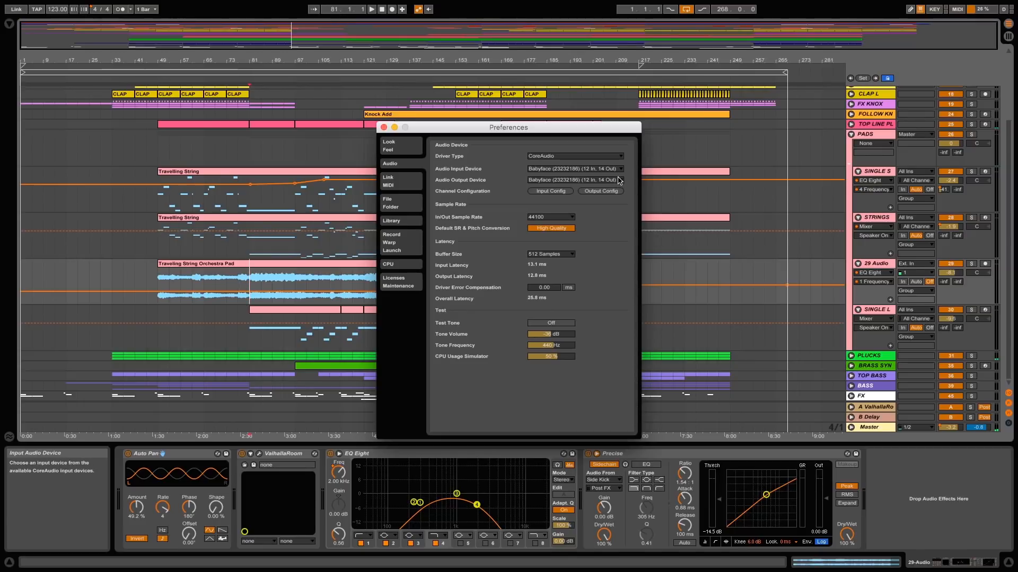
pyautogui.click(618, 180)
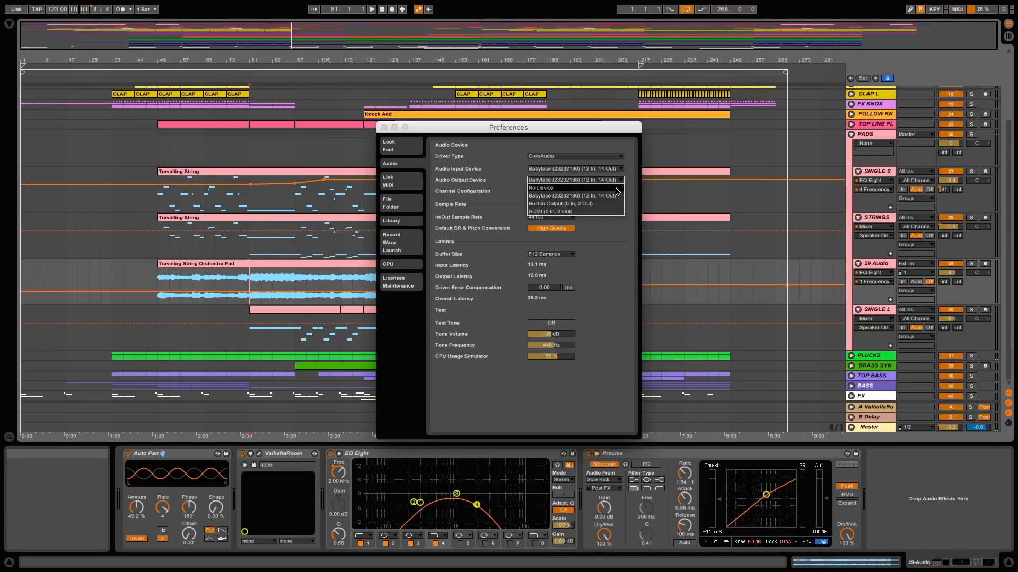
pyautogui.click(615, 187)
pyautogui.click(618, 180)
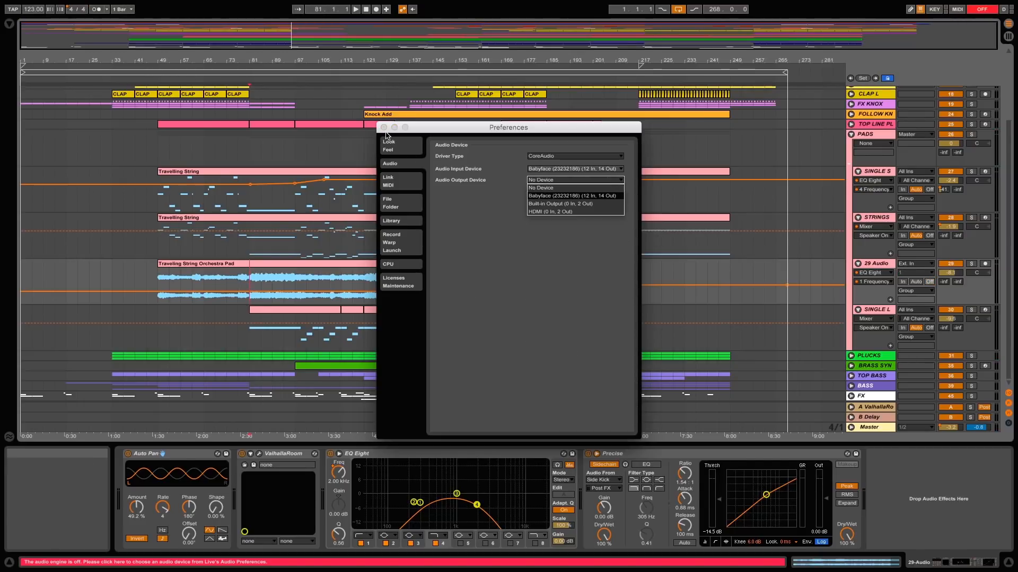
pyautogui.click(575, 196)
pyautogui.click(383, 127)
# - Play the SINGLE LOW STRING track soloed from bar 81, stop, and select its clips from bar 81 to bar 141
pyautogui.click(246, 339)
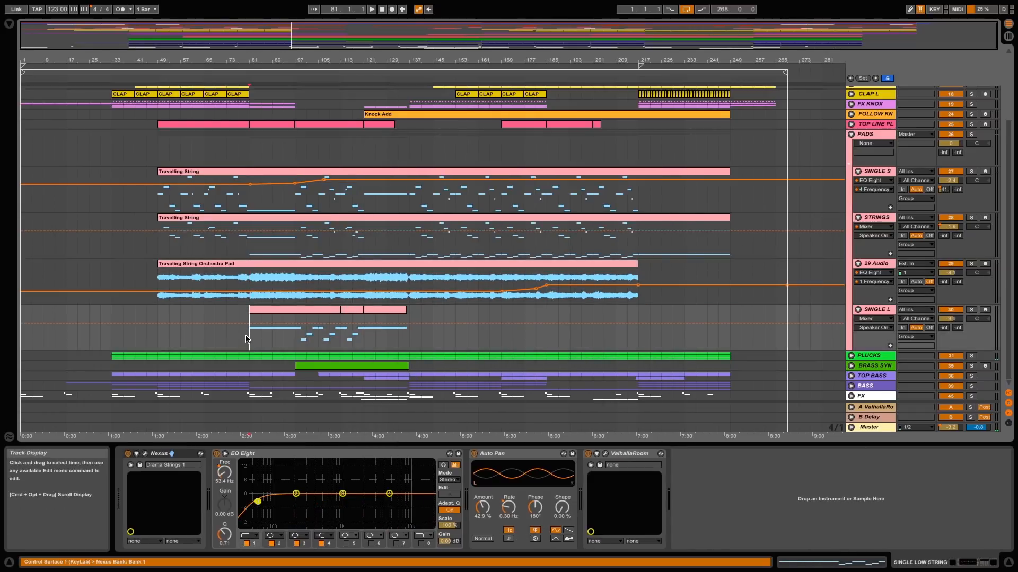
pyautogui.press('space')
pyautogui.click(971, 309)
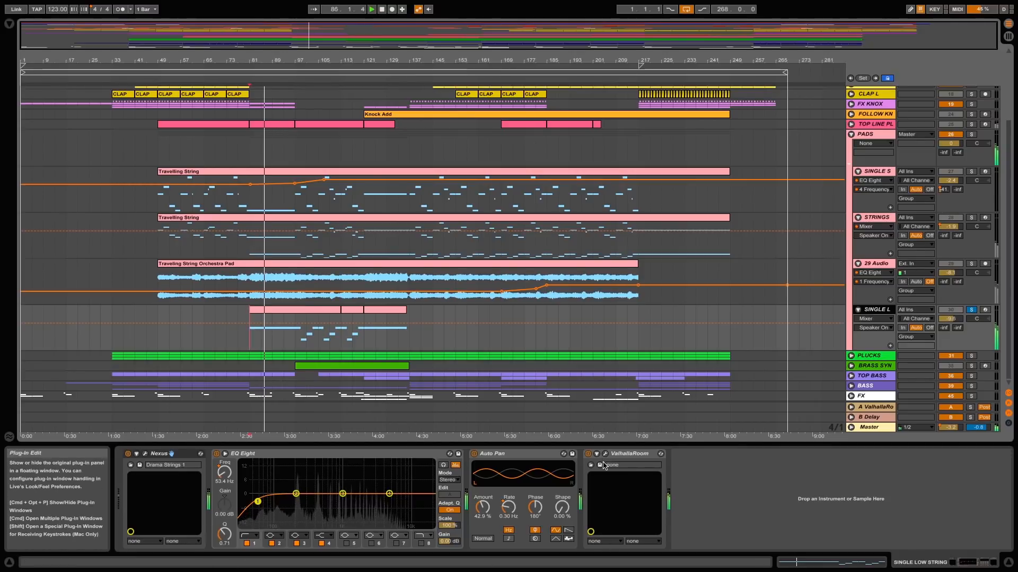
pyautogui.press('space')
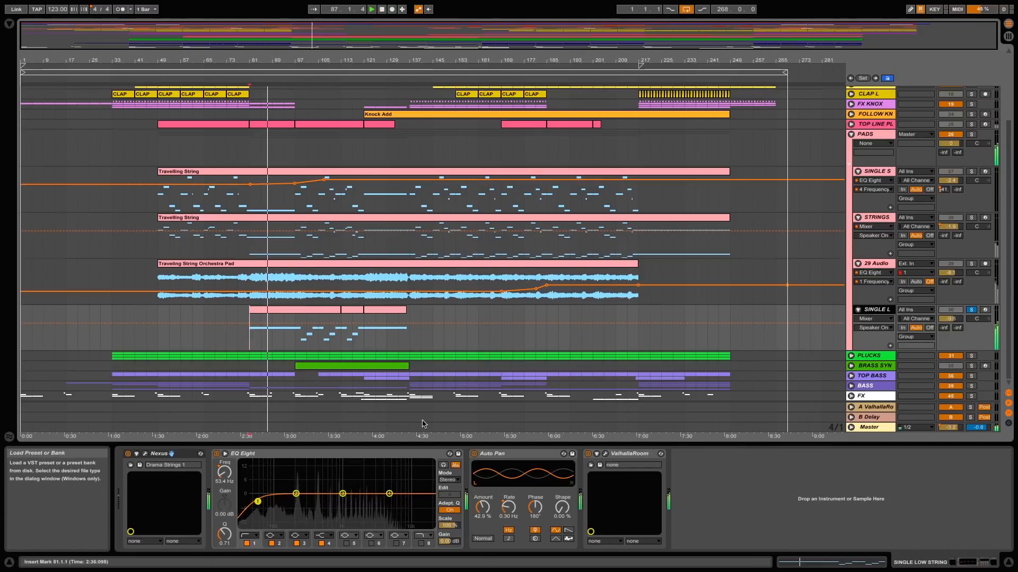
pyautogui.moveTo(249, 329); pyautogui.dragTo(421, 332)
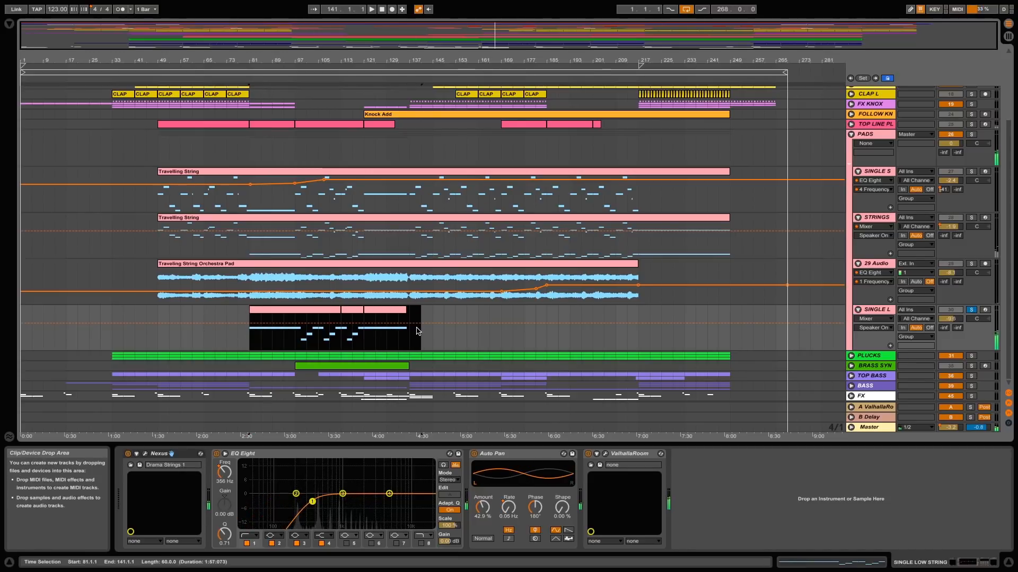
pyautogui.click(810, 483)
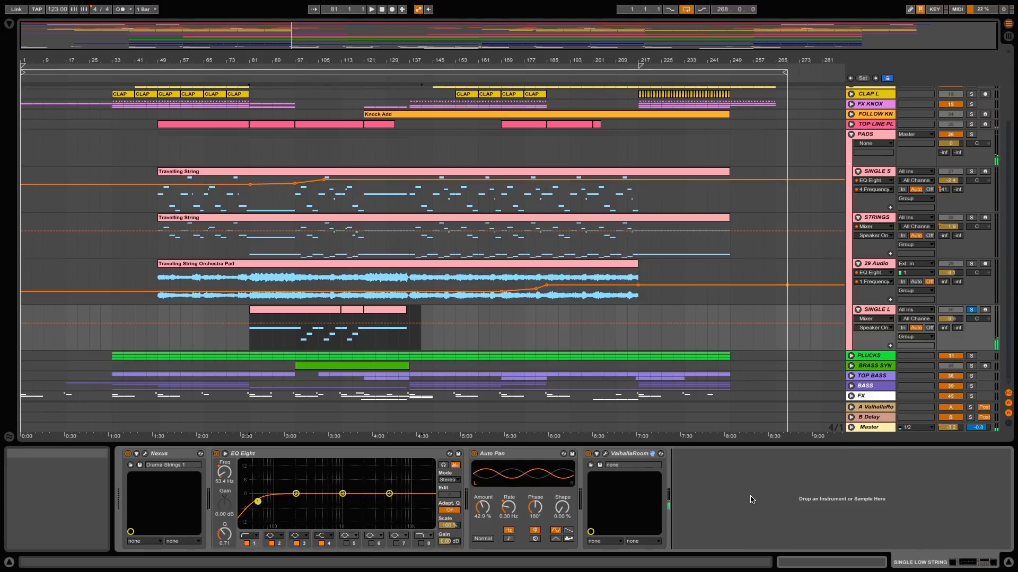
# - Check the SIDE KICK 2 clip at bar 81 against the pad tracks
pyautogui.scroll(3, 300, 259)
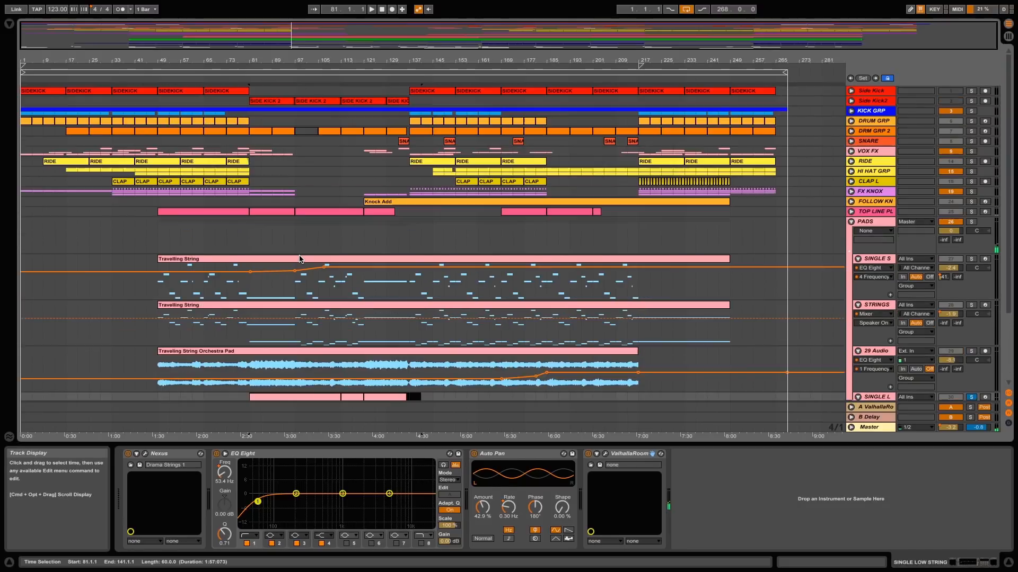
pyautogui.click(283, 100)
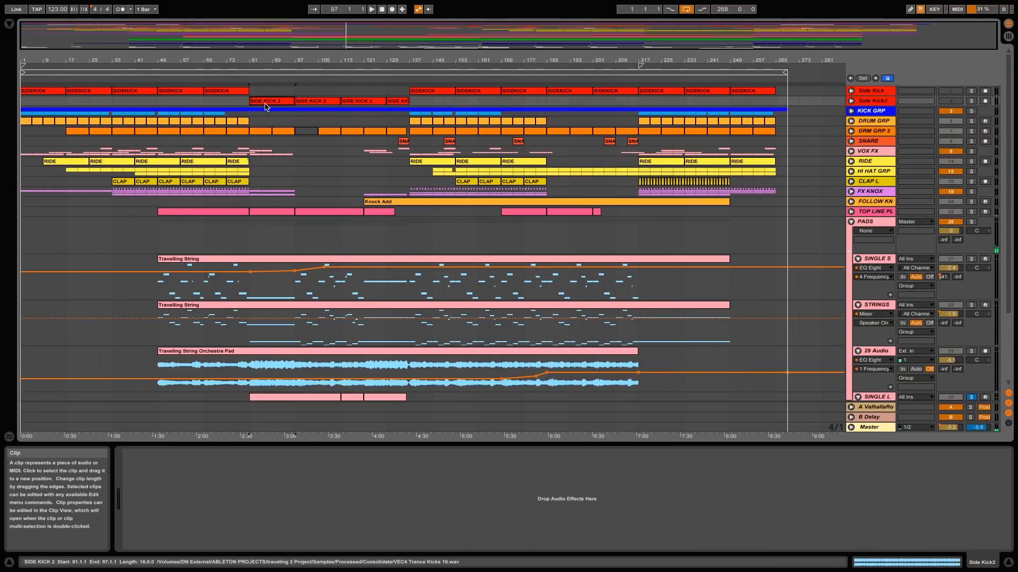
pyautogui.scroll(-3, 404, 102)
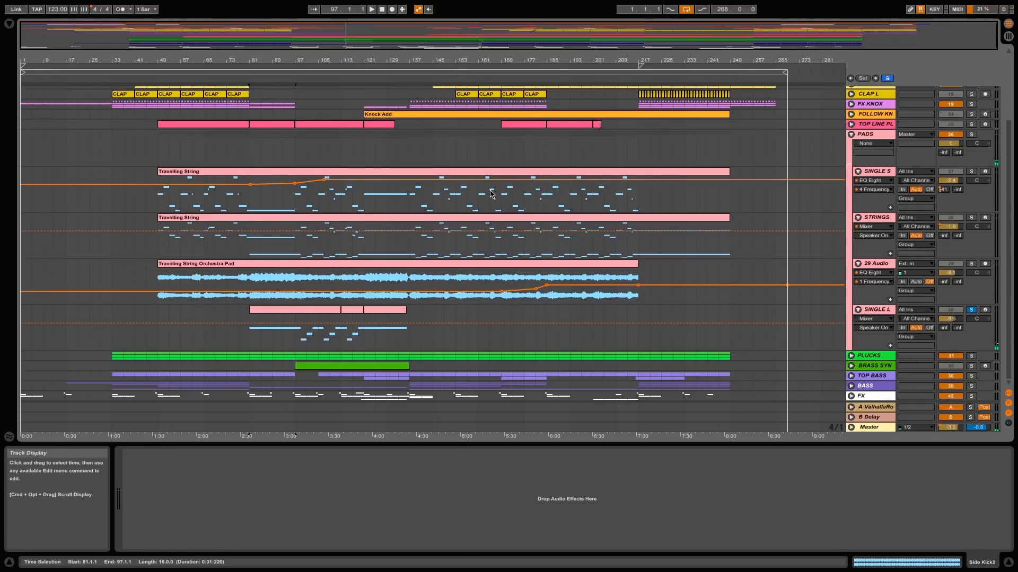
# - Fold the PADS group and expand the PLUCKS group to show its three melody tracks
pyautogui.keyDown('alt'); pyautogui.click(858, 171); pyautogui.keyUp('alt')
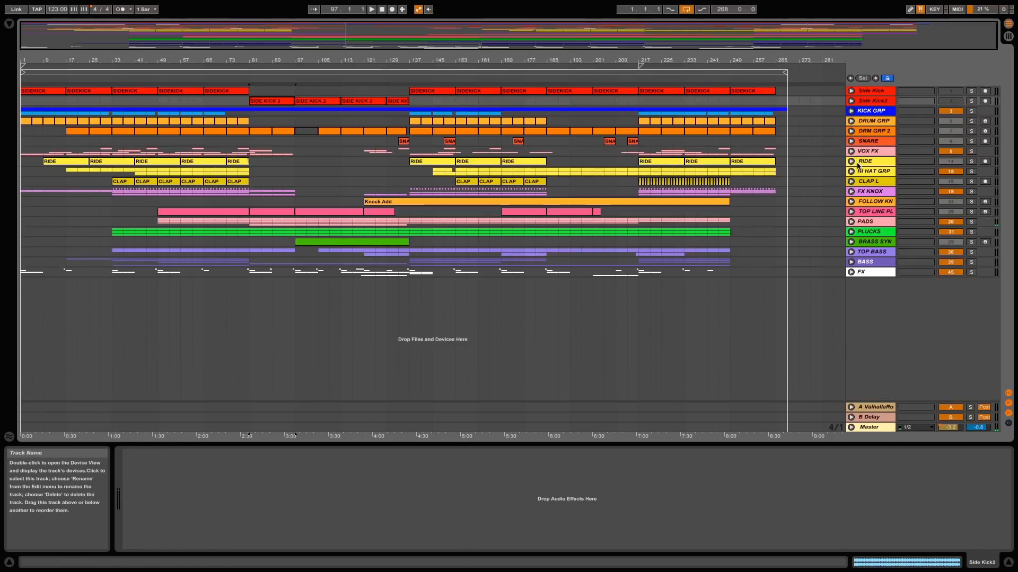
pyautogui.click(851, 231)
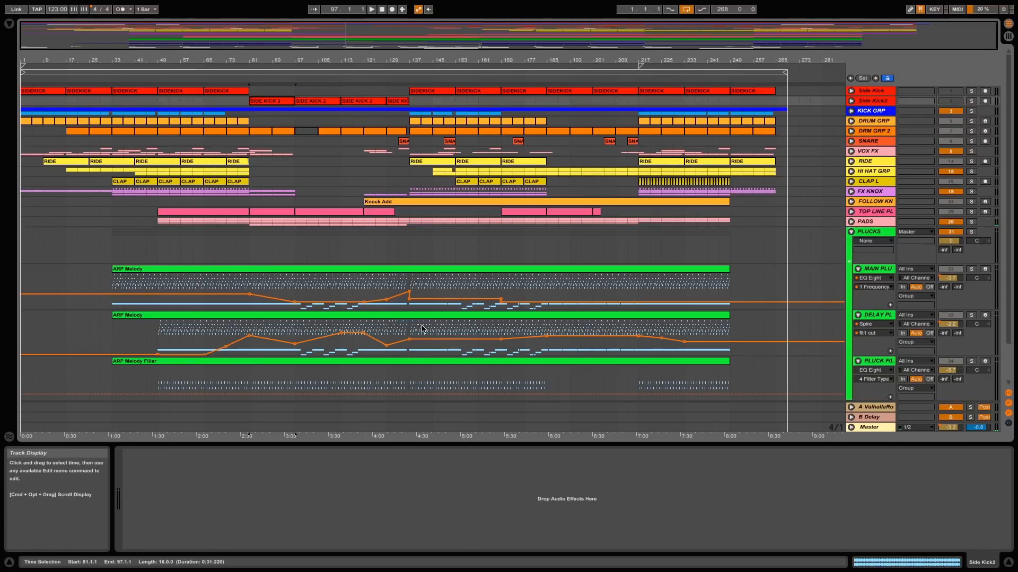
pyautogui.scroll(-2, 413, 326)
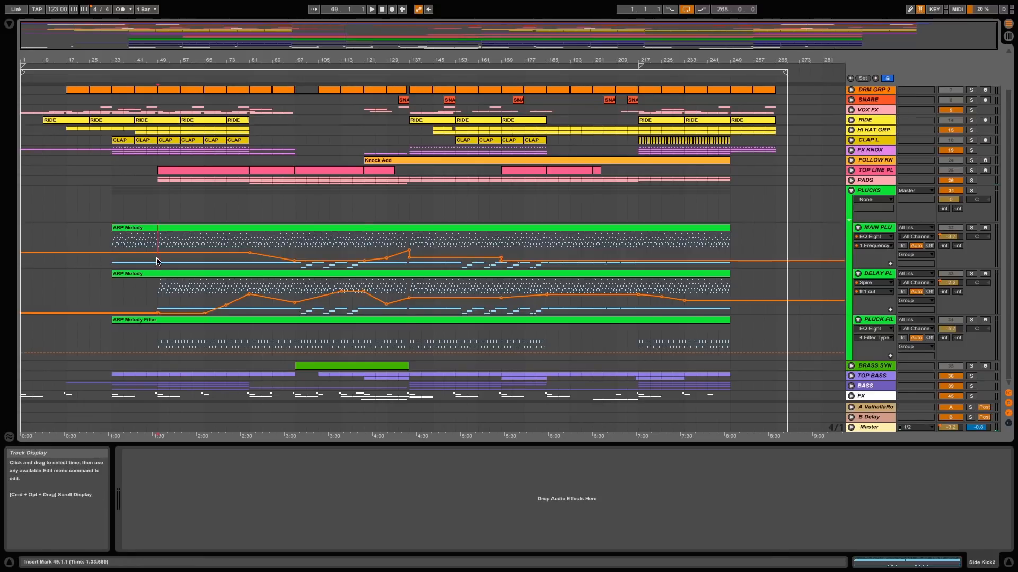
# - Examine the notes across the whole ARP Melody clip of the MAIN PLUCK track in an enlarged note editor, and return to the arrangement
pyautogui.click(157, 265)
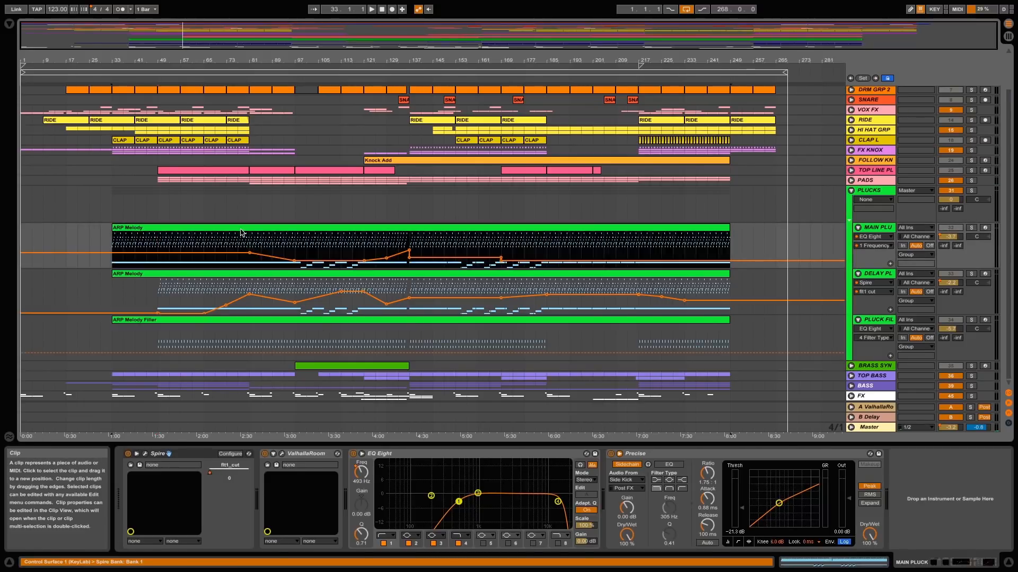
pyautogui.doubleClick(243, 227)
pyautogui.moveTo(890, 104); pyautogui.dragTo(958, 117)
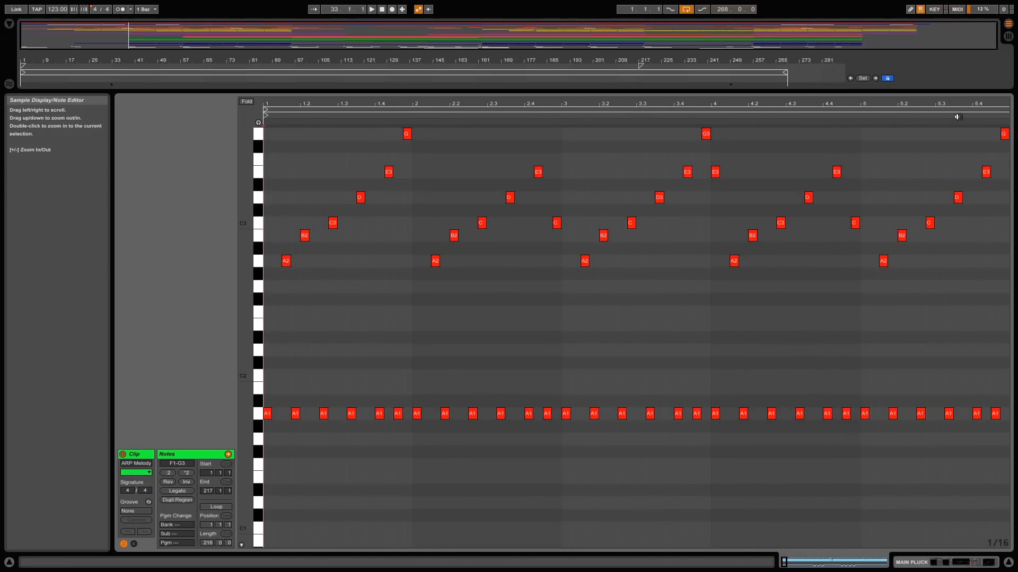
pyautogui.press('-')
pyautogui.press('-')
pyautogui.press('-')
pyautogui.press('-')
pyautogui.press('-')
pyautogui.press('-')
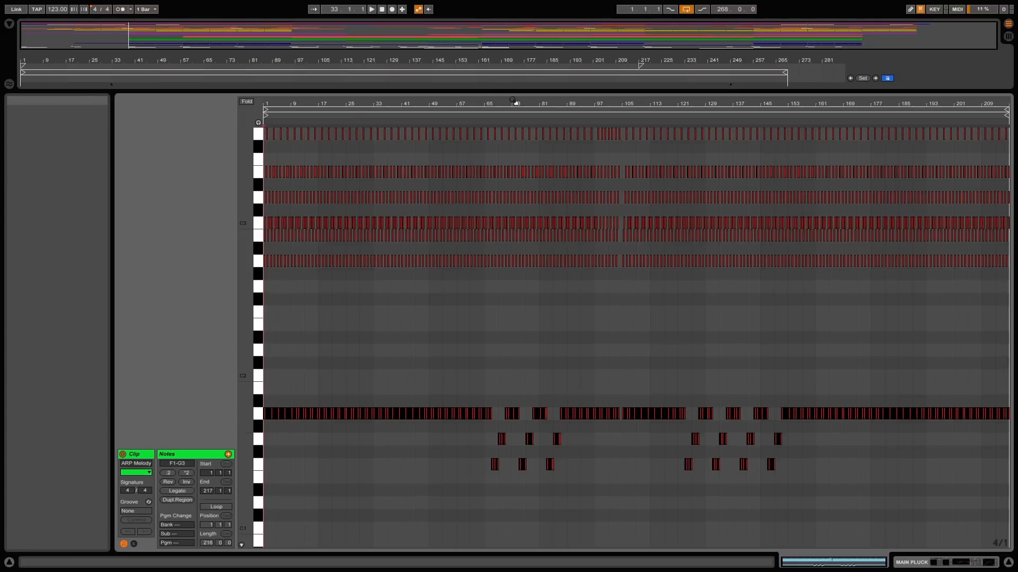
pyautogui.press('+')
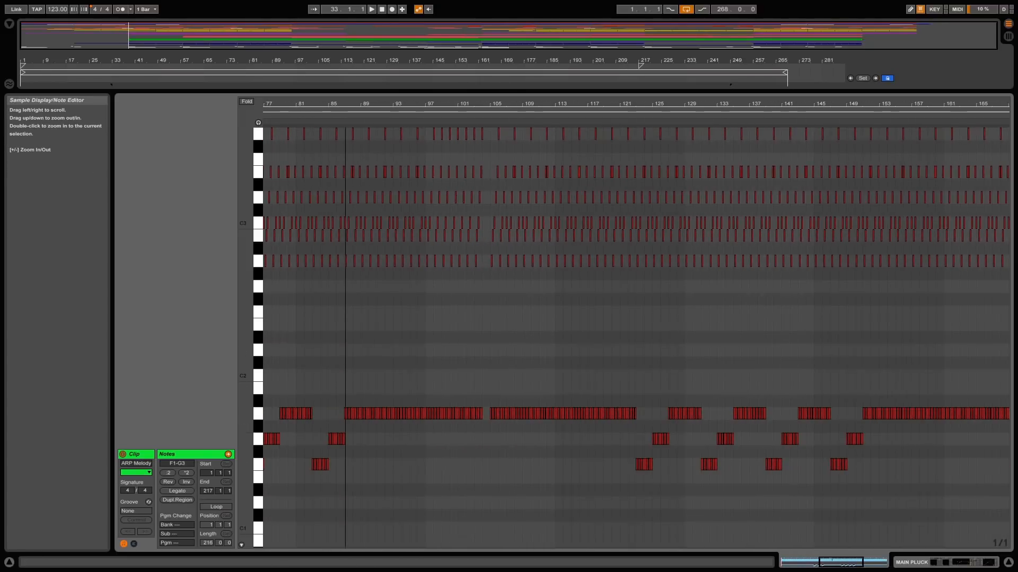
pyautogui.press('-')
pyautogui.click(664, 89)
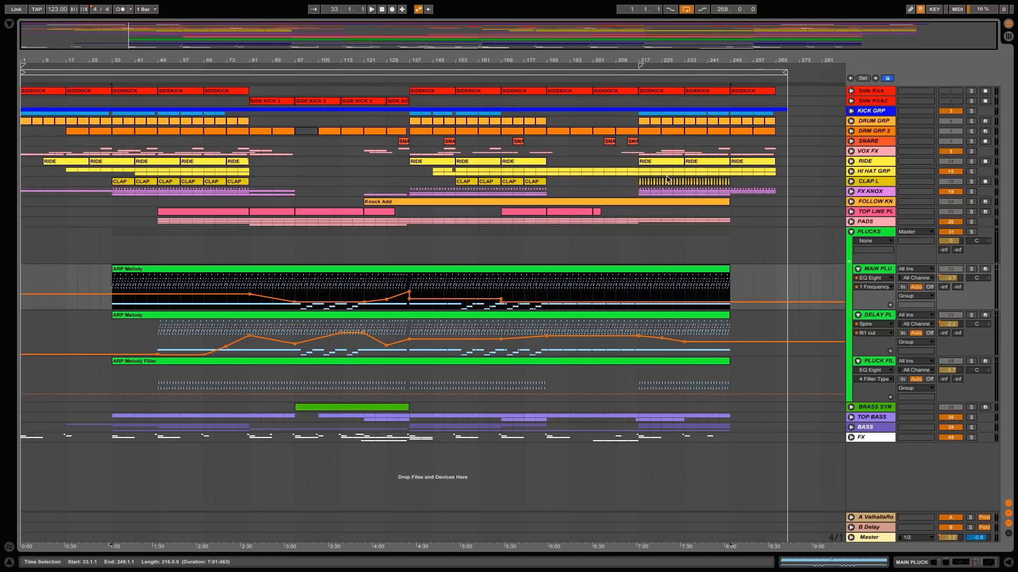
# - Solo the MAIN PLUCK track and play its arpeggiated melody
pyautogui.click(971, 270)
pyautogui.press('space')
pyautogui.click(283, 292)
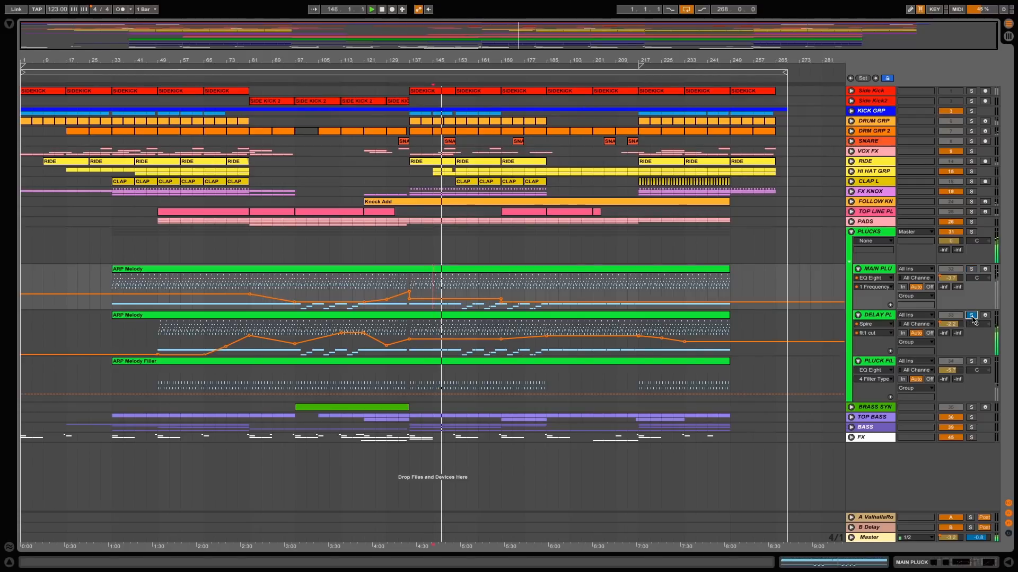
# - Switch the solo to the DELAY PLUCK track during playback and show its Spire, EQ Eight and compressor chain
pyautogui.click(971, 316)
pyautogui.hotkey('shift', 'Tab')
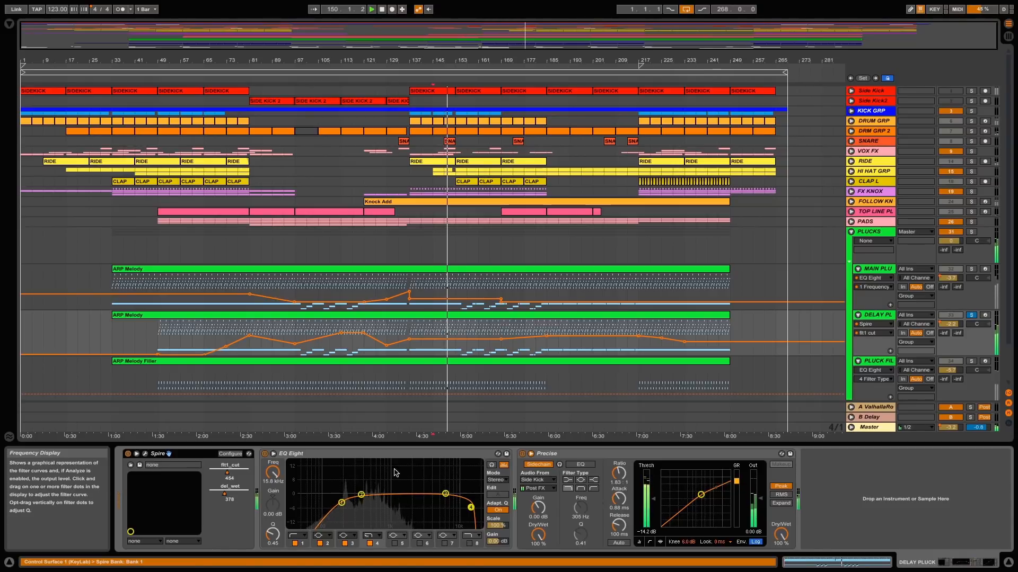
pyautogui.scroll(-4, 714, 418)
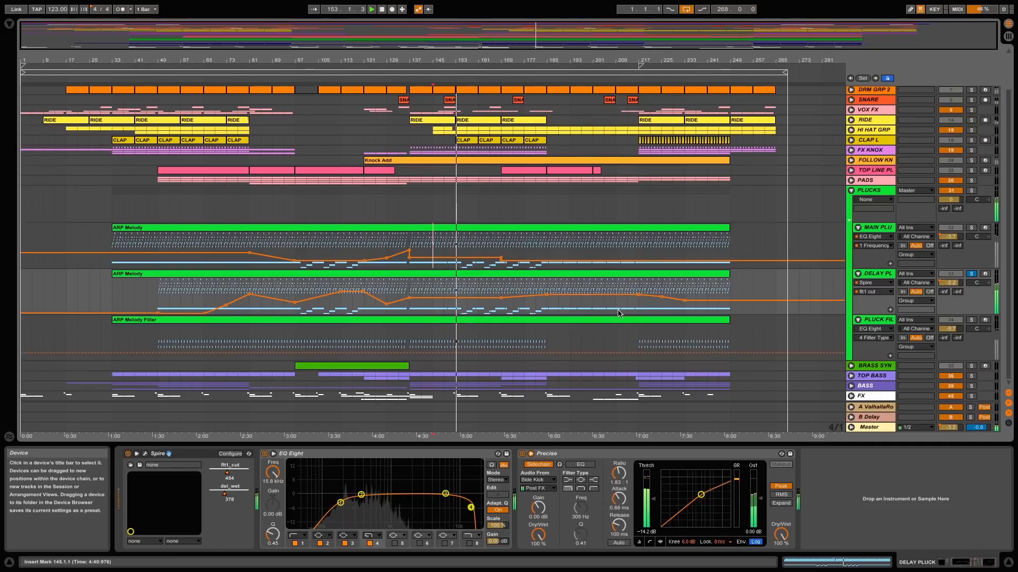
# - Solo the PLUCK FILL track and compare its notes around bar 137 with those of the unfolded FOLLOW KNOCK track
pyautogui.click(972, 320)
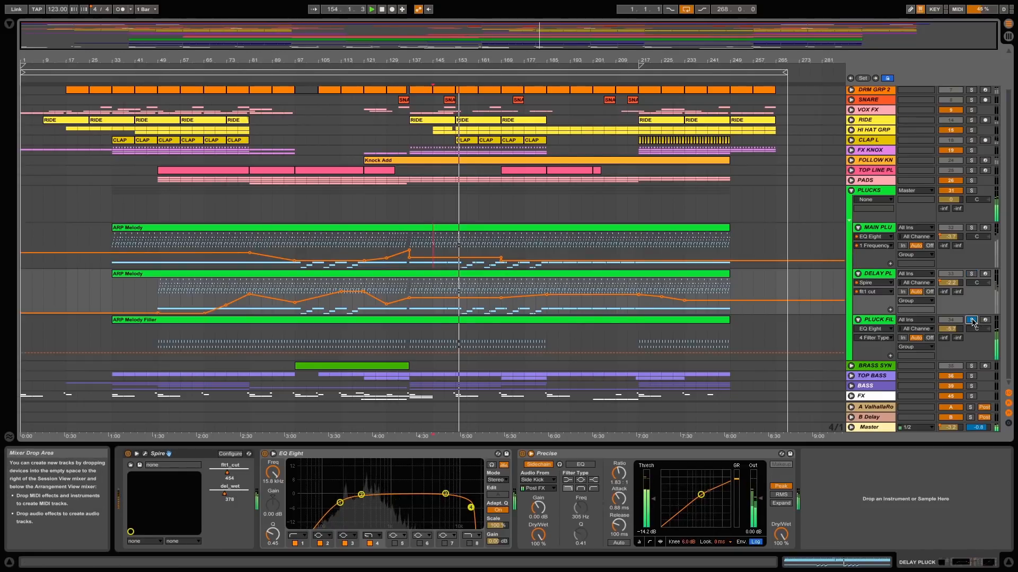
pyautogui.click(409, 336)
pyautogui.press('space')
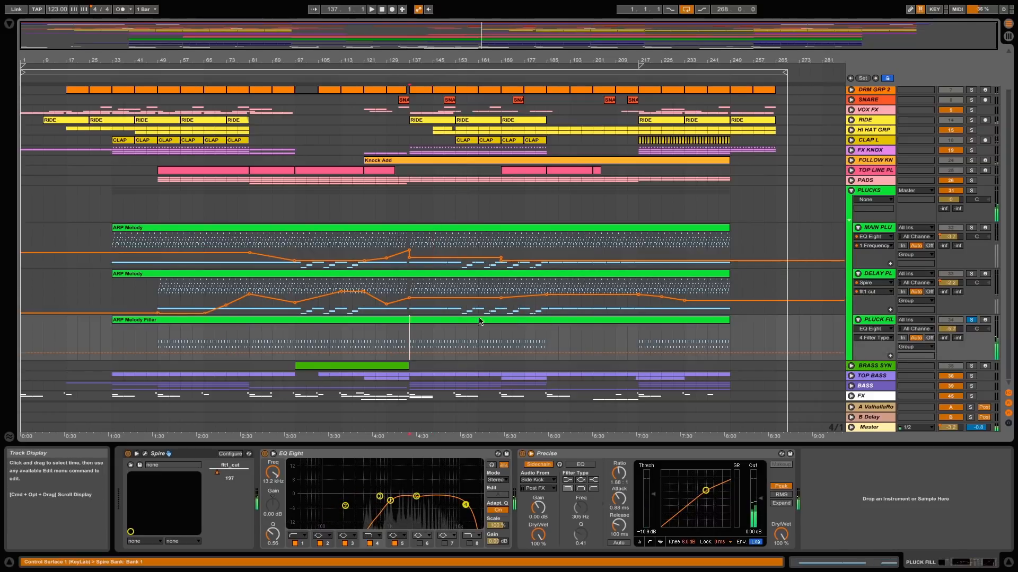
pyautogui.click(851, 160)
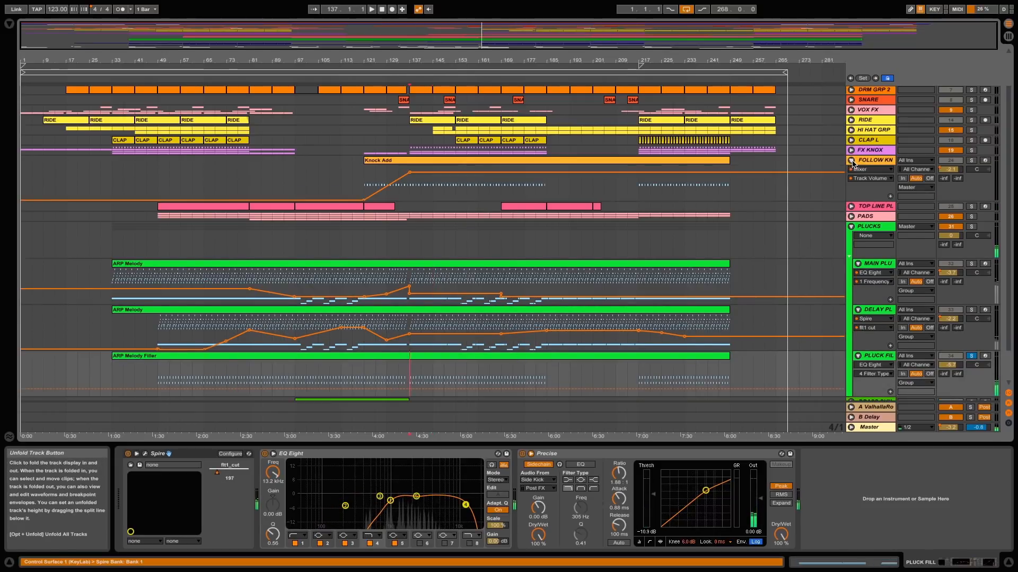
pyautogui.moveTo(406, 63); pyautogui.dragTo(384, 363)
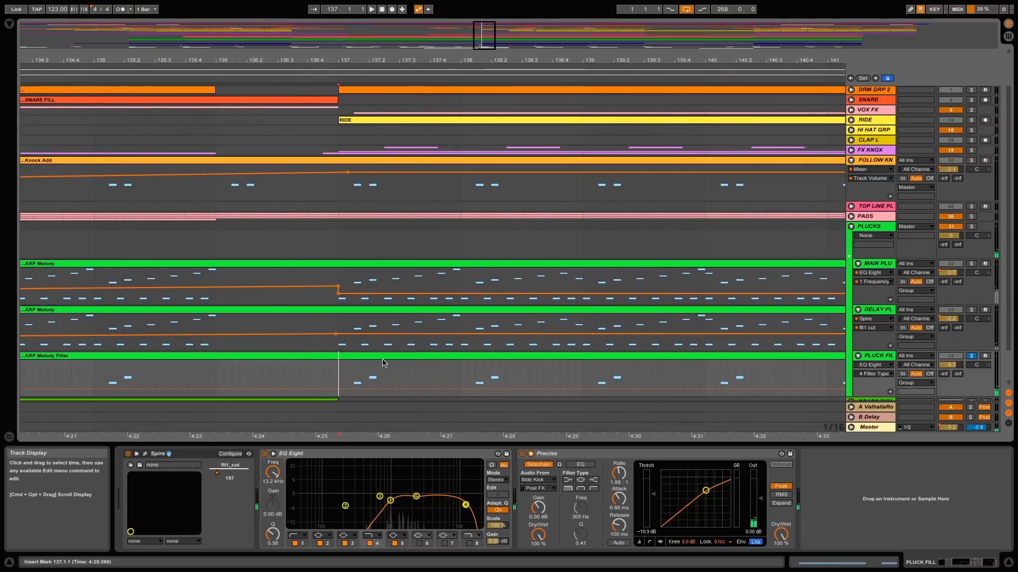
# - Play the PLUCK FILL track from bar 137 together with the soloed FOLLOW KNOCK track
pyautogui.click(972, 356)
pyautogui.press('space')
pyautogui.press('space')
pyautogui.click(971, 160)
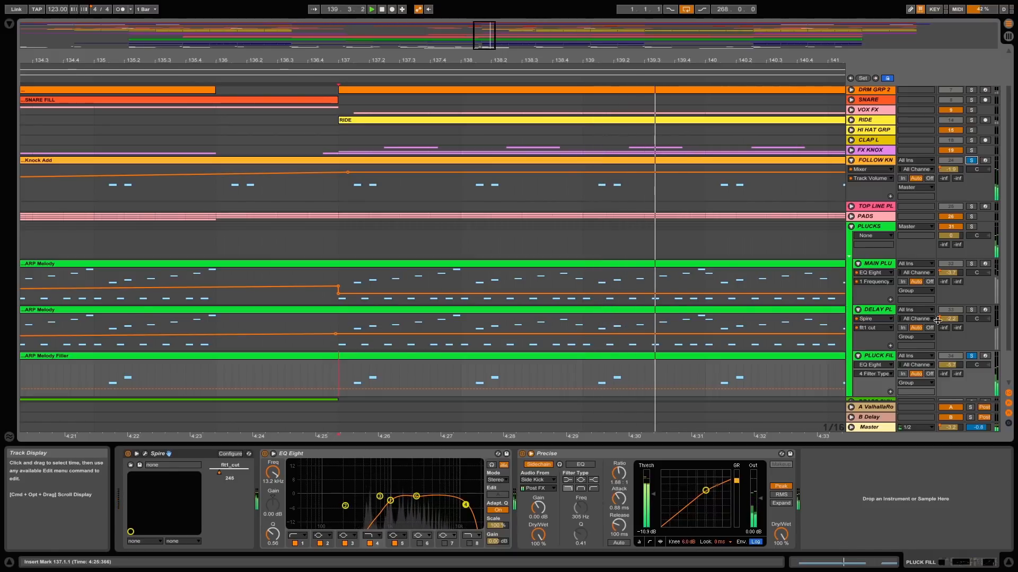
# - Add the whole PLUCKS group to the solo and play it with FOLLOW KNOCK from bar 125
pyautogui.click(971, 226)
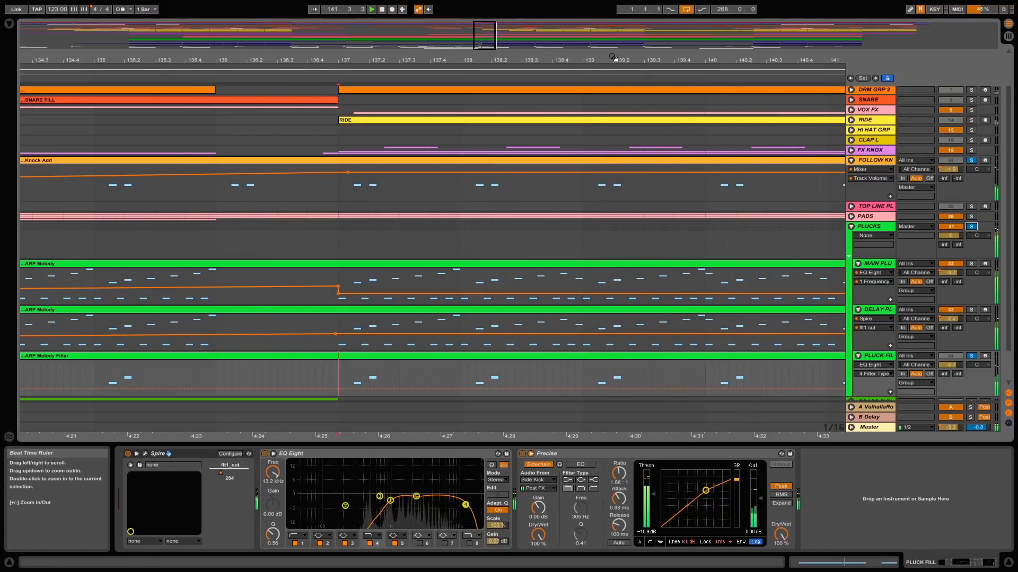
pyautogui.press('-')
pyautogui.press('-')
pyautogui.press('-')
pyautogui.press('-')
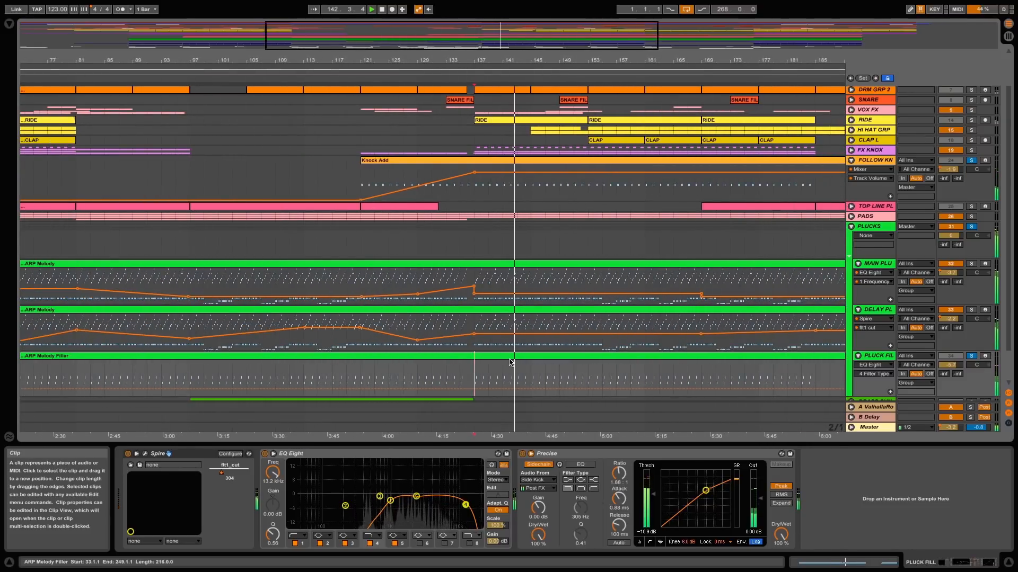
pyautogui.scroll(-2, 450, 366)
pyautogui.click(390, 341)
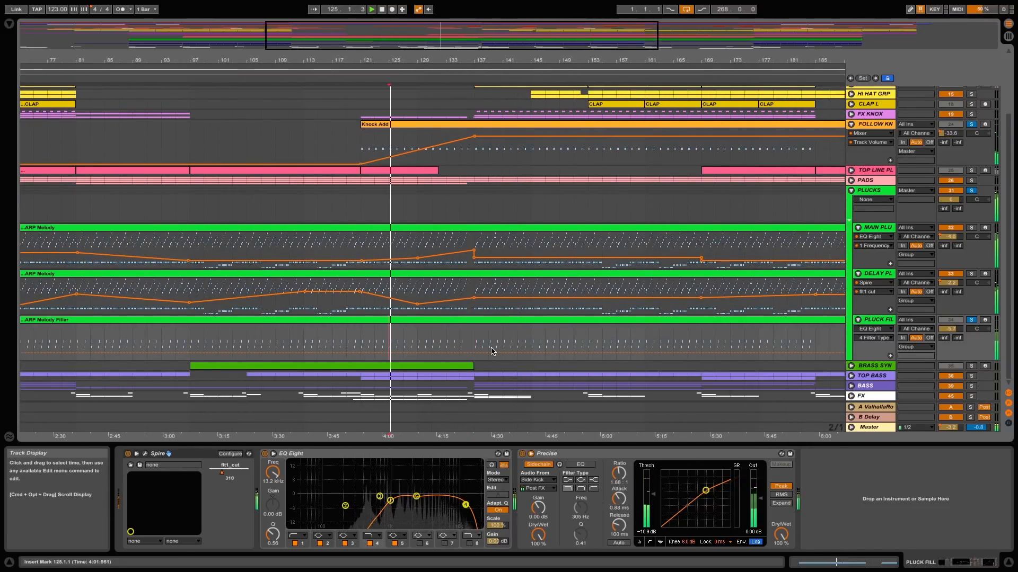
# - Play the soloed plucks from bar 81, fold the PLUCKS group and clear the solos
pyautogui.press('space')
pyautogui.click(189, 337)
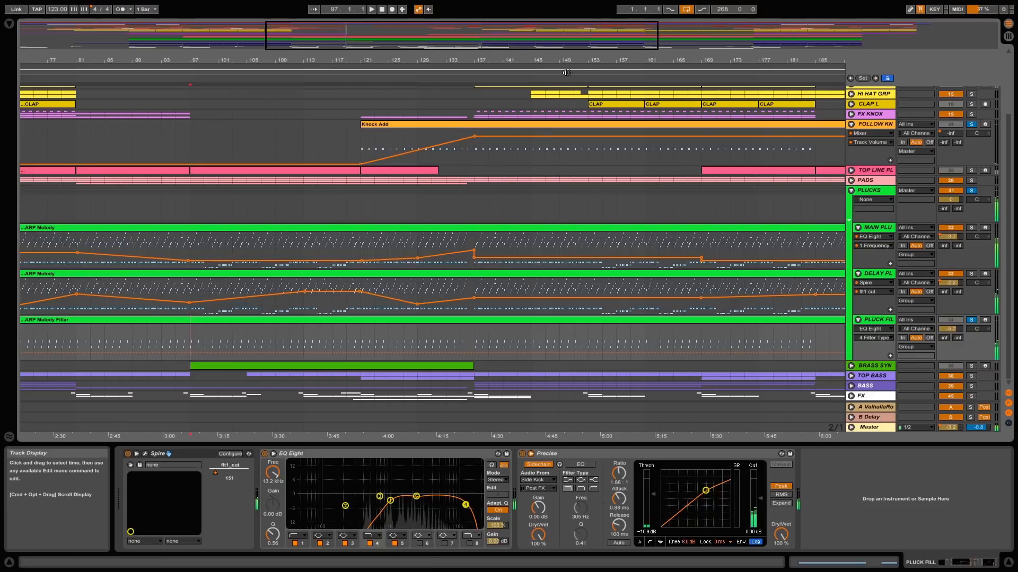
pyautogui.press('-')
pyautogui.press('-')
pyautogui.press('-')
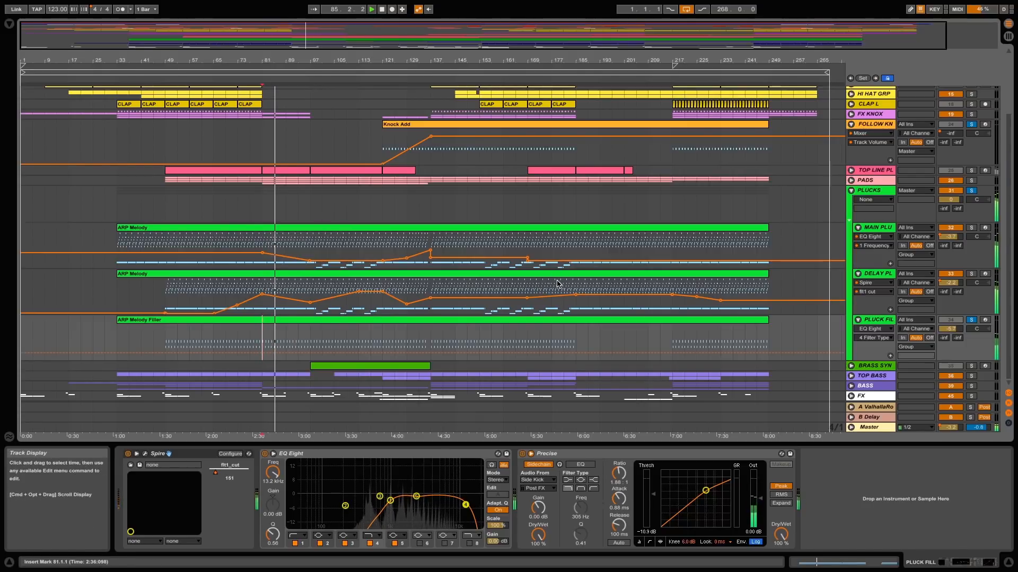
pyautogui.click(851, 191)
pyautogui.click(971, 202)
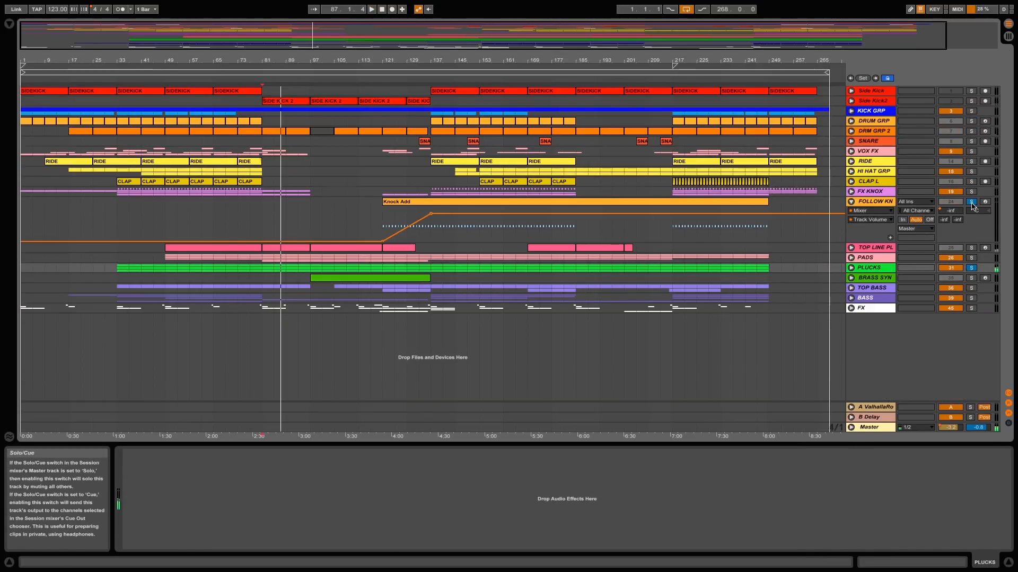
# - Unfold the BRASS SYNTH track, solo it and play it from bar 97
pyautogui.click(869, 282)
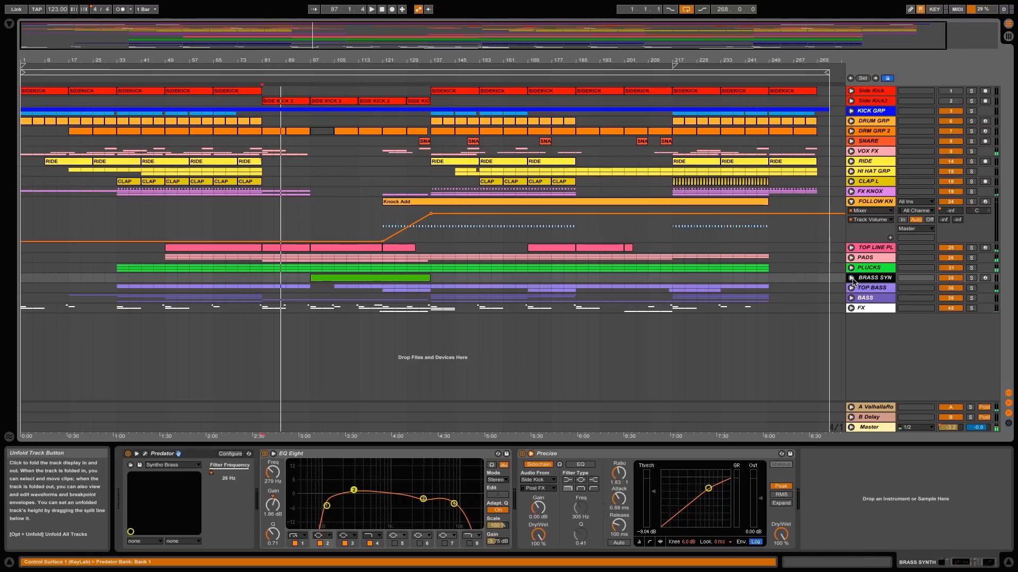
pyautogui.click(851, 278)
pyautogui.click(312, 305)
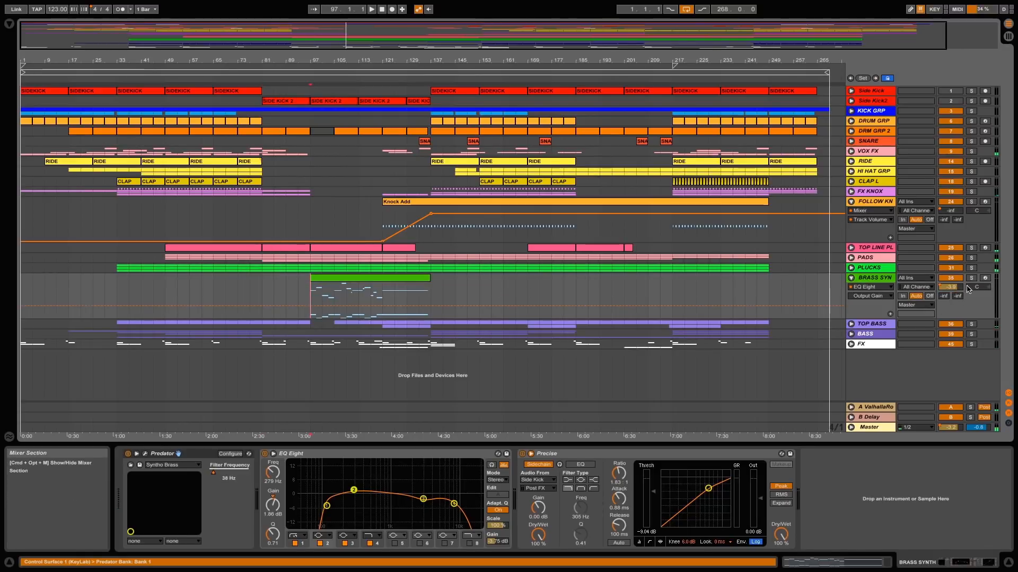
pyautogui.press('space')
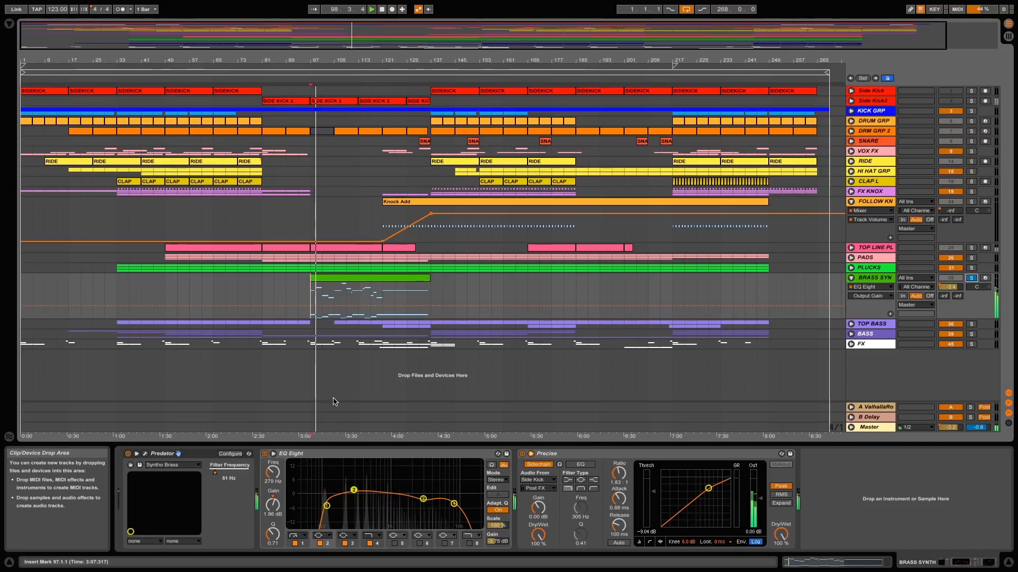
# - Examine the BRASS SYNTH clip's melody and bass notes up close in the note editor, and return to the arrangement
pyautogui.doubleClick(371, 296)
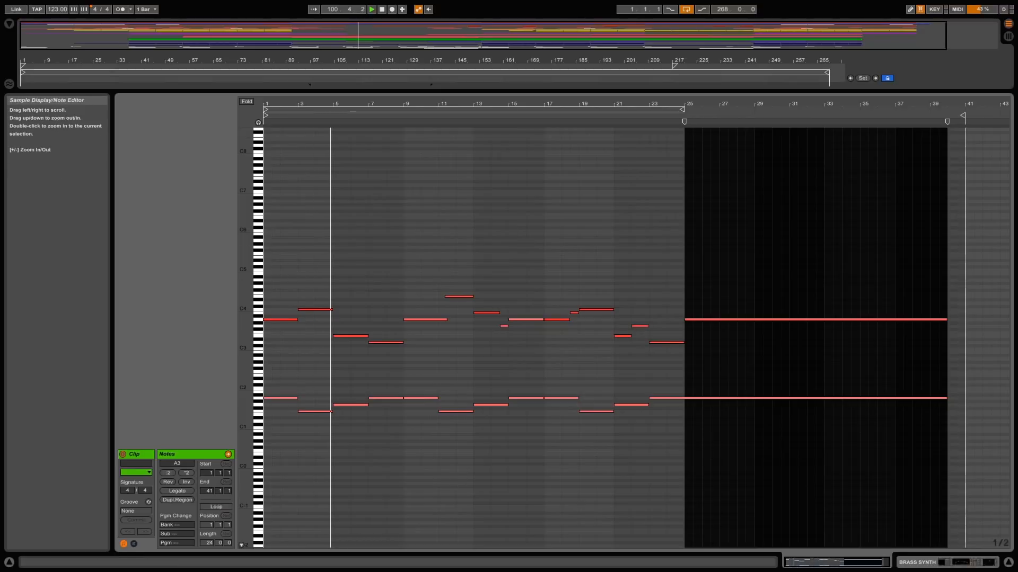
pyautogui.doubleClick(248, 349)
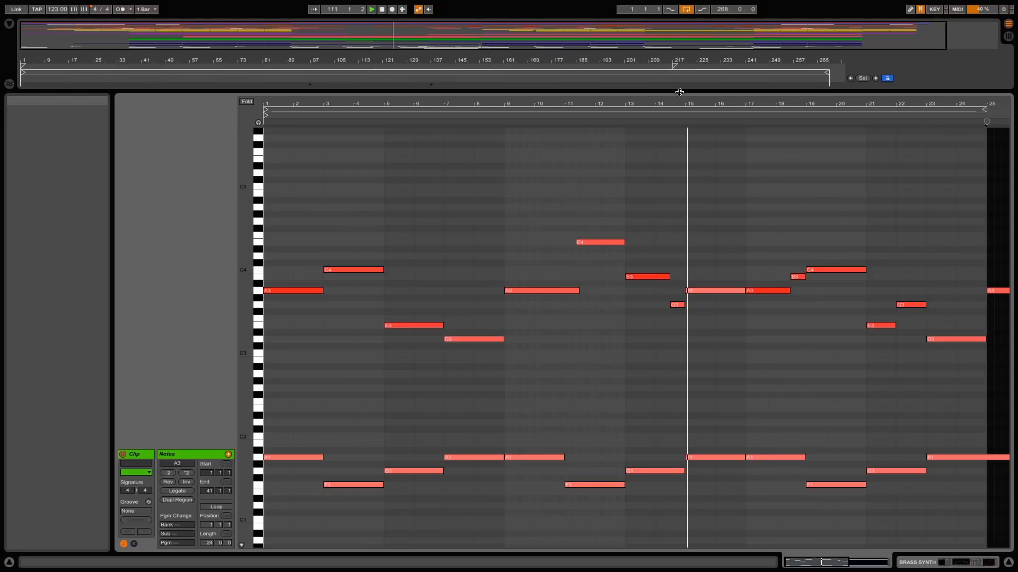
pyautogui.hotkey('ctrl', 'alt', 'l')
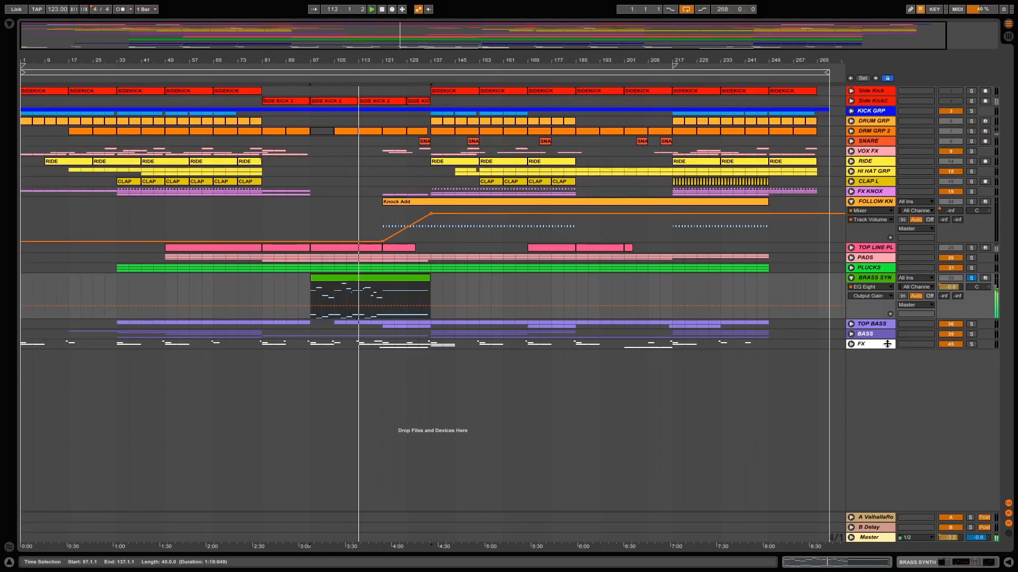
# - Fold the BRASS SYNTH track, unfold the TOP BASS group and solo the TOP BASS ARP track at bar 33
pyautogui.click(851, 279)
pyautogui.click(851, 288)
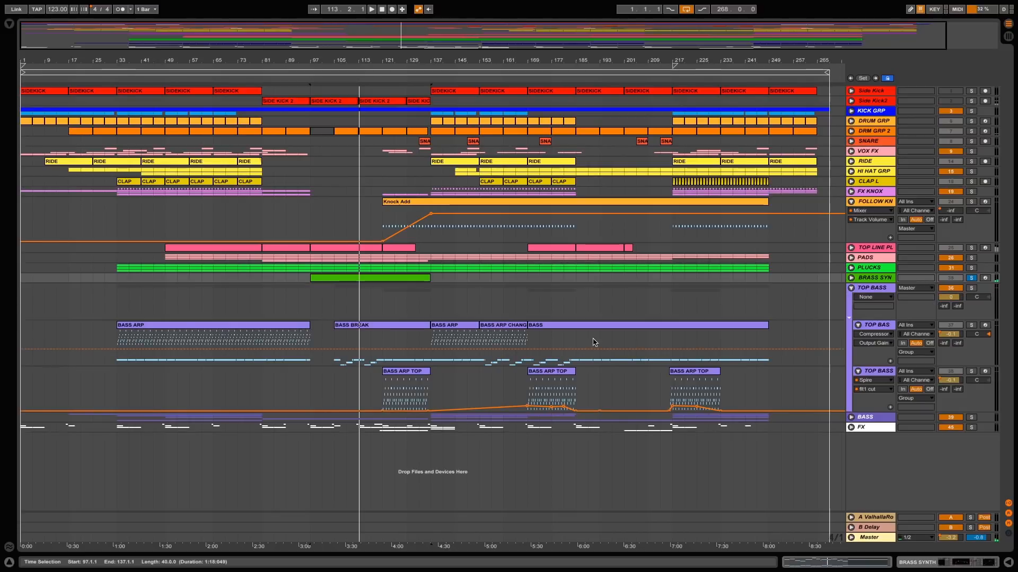
pyautogui.click(117, 364)
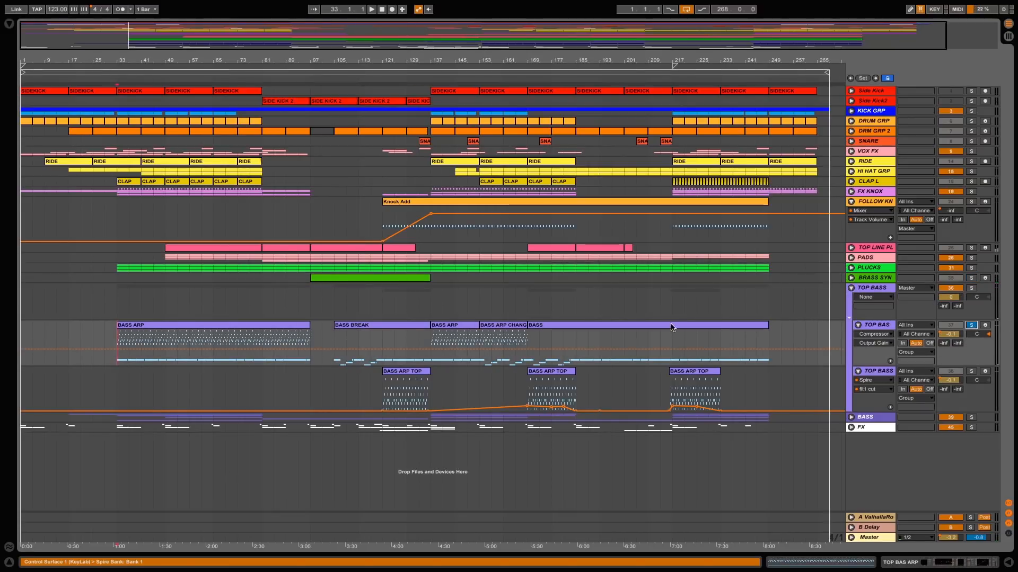
# - Check the PLUCKS group's melodies for comparison, fold the group again and play the soloed TOP BASS ARP track
pyautogui.click(851, 268)
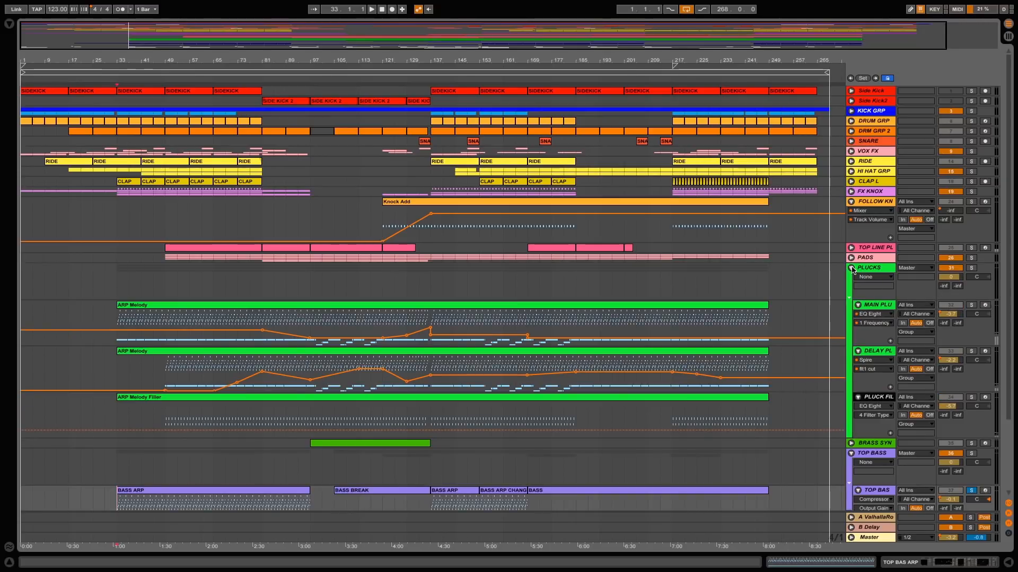
pyautogui.click(851, 268)
pyautogui.press('space')
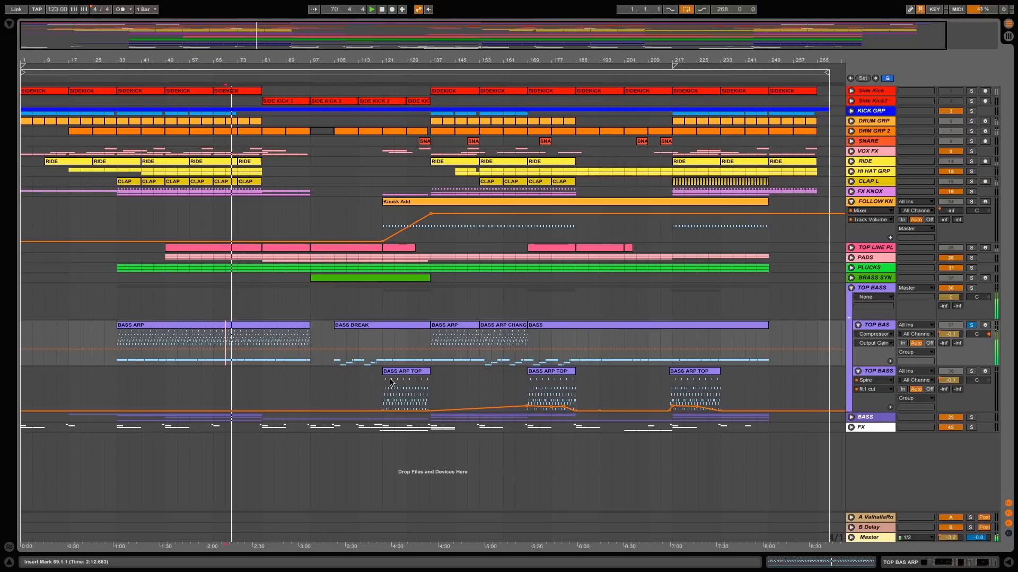
# - Play the BASS BREAK clip of the soloed TOP BASS ARP track from bar 105 and from bar 121
pyautogui.click(334, 364)
pyautogui.press('space')
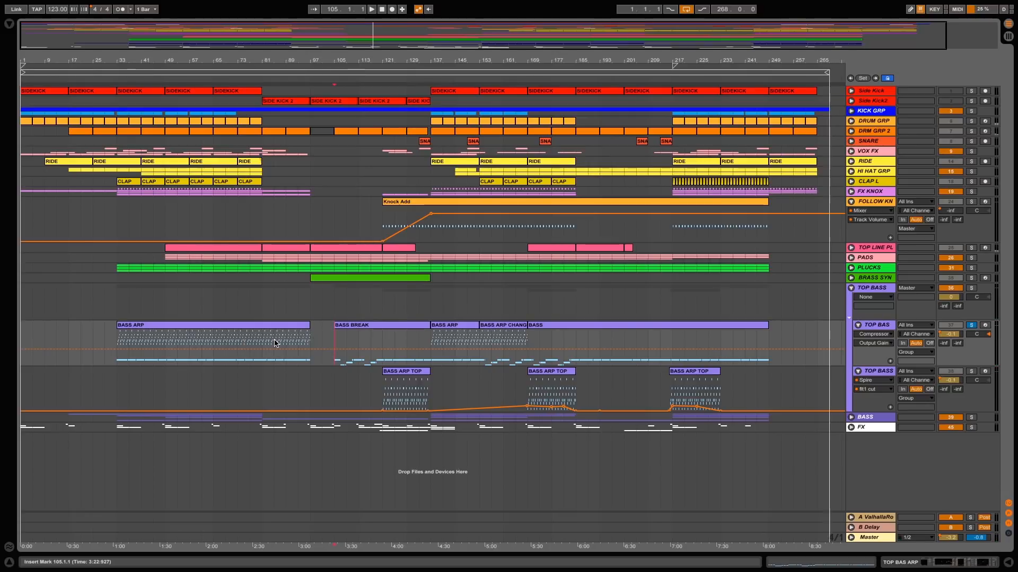
pyautogui.click(382, 363)
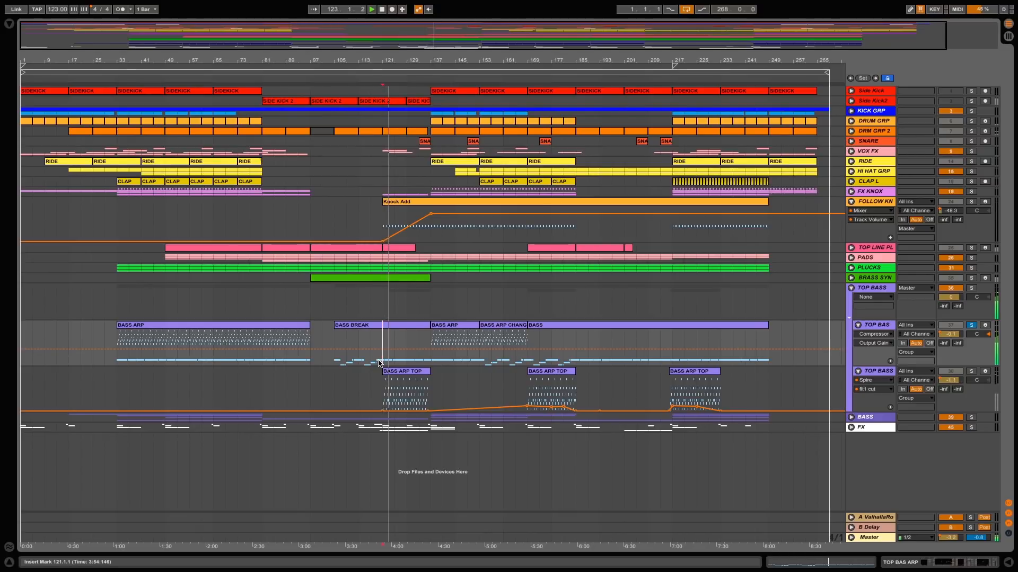
pyautogui.press('space')
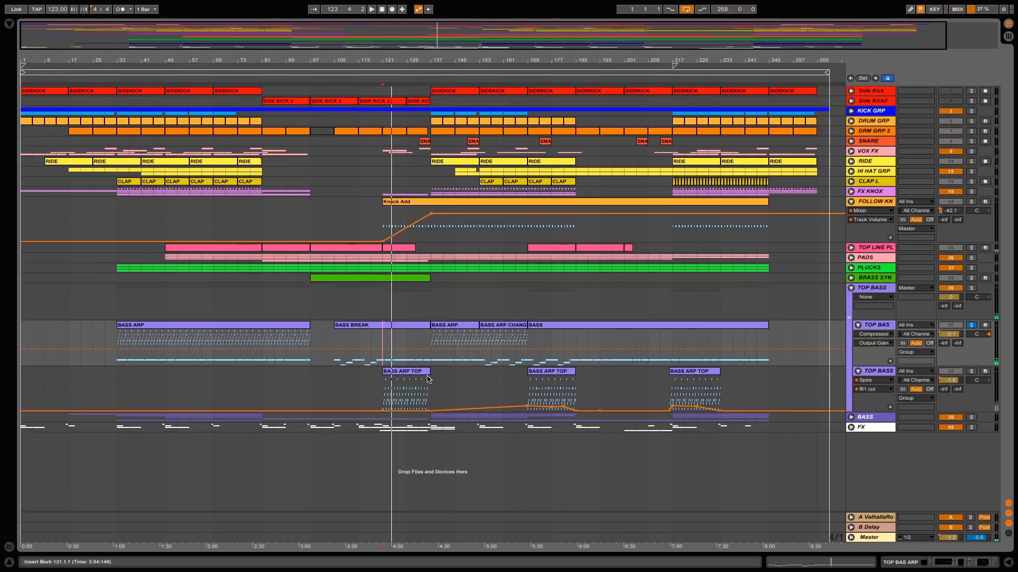
# - Solo TOP BASS ARP 2 as well, show its track volume automation and play both bass arps from bar 121
pyautogui.click(385, 393)
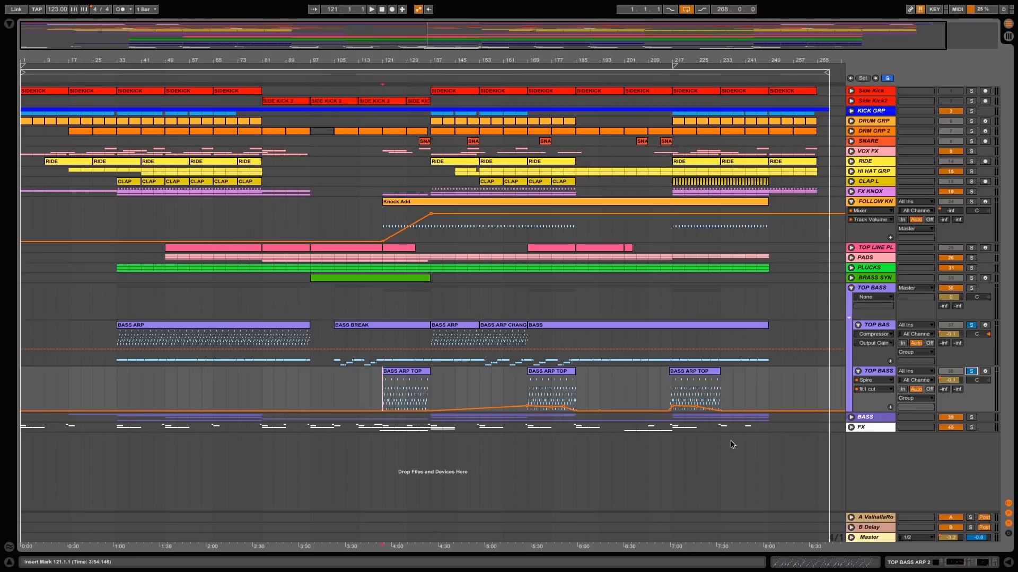
pyautogui.click(961, 382)
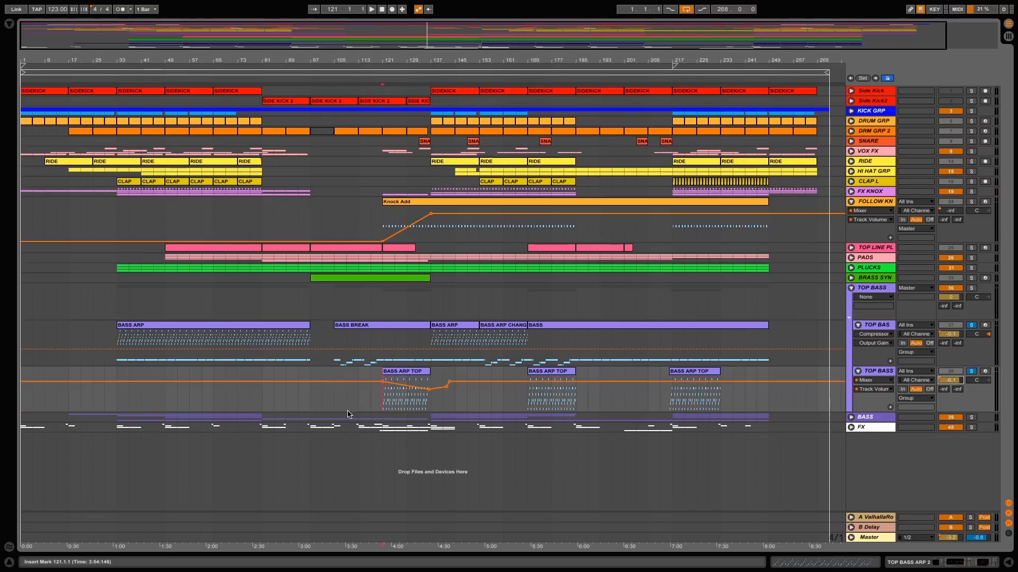
pyautogui.press('space')
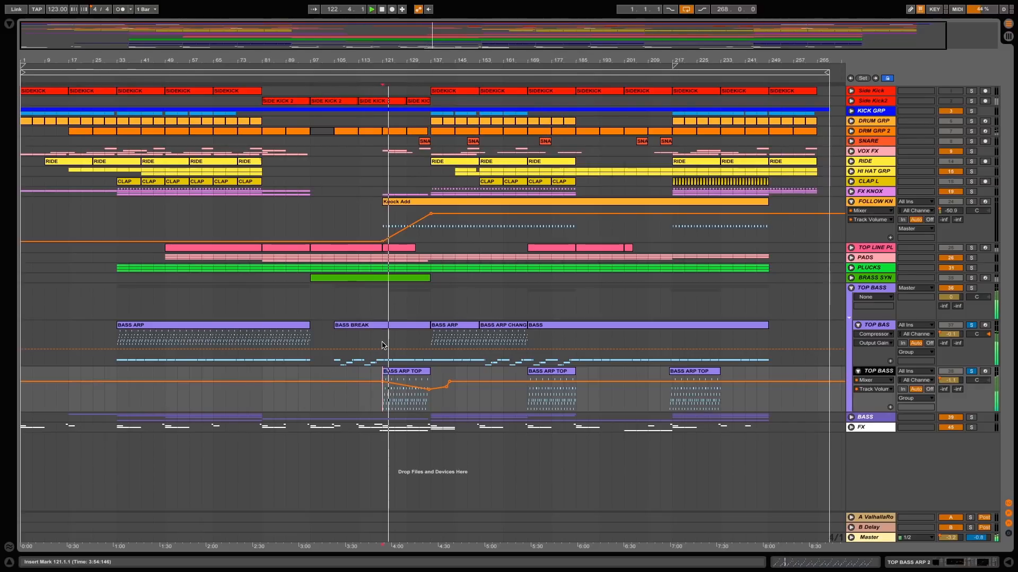
# - Show TOP BASS ARP 2's device chain and its EQ Eight frequency automation, plus the TOP BASS ARP chain, during playback
pyautogui.doubleClick(867, 373)
pyautogui.click(385, 500)
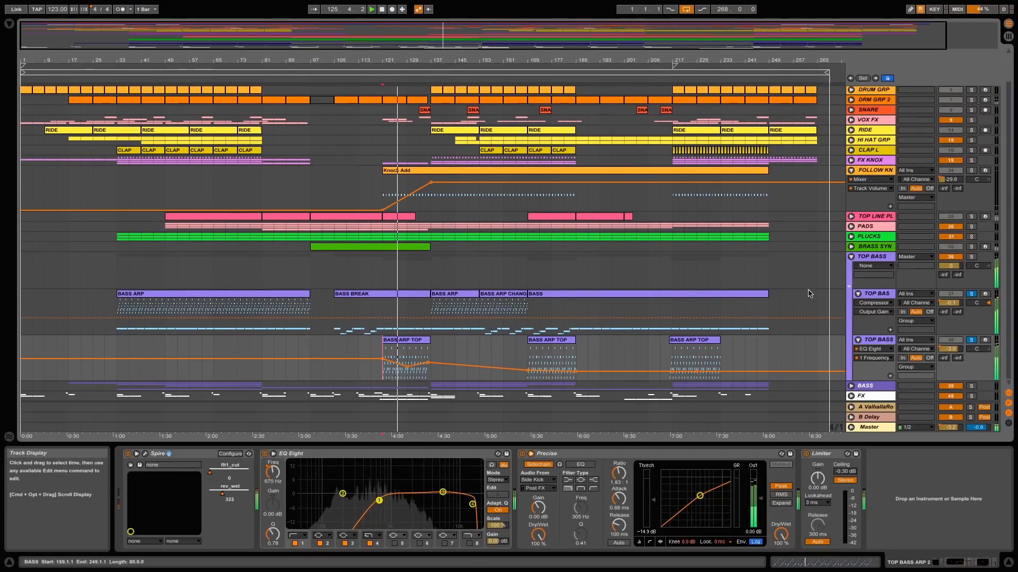
pyautogui.click(874, 303)
pyautogui.click(875, 302)
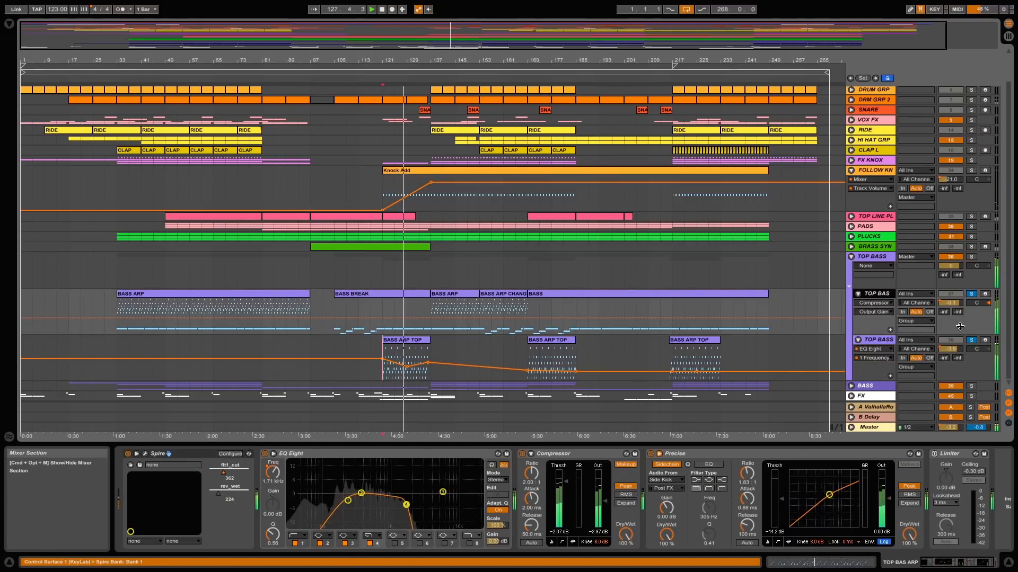
pyautogui.click(383, 366)
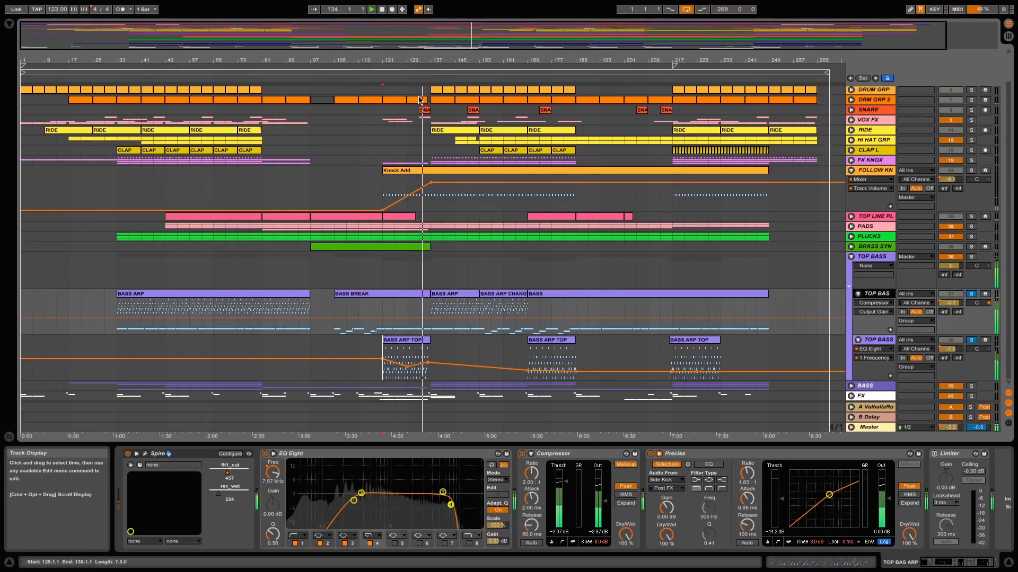
# - Play both soloed bass arps through the transition at bar 137 and again from bar 169
pyautogui.moveTo(436, 60); pyautogui.dragTo(437, 69)
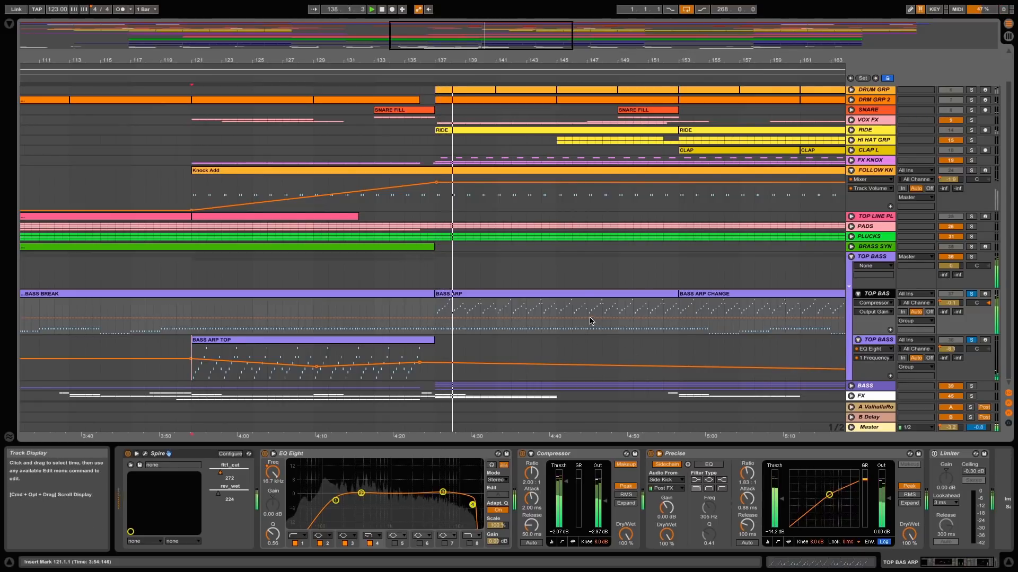
pyautogui.moveTo(328, 66); pyautogui.dragTo(328, 47)
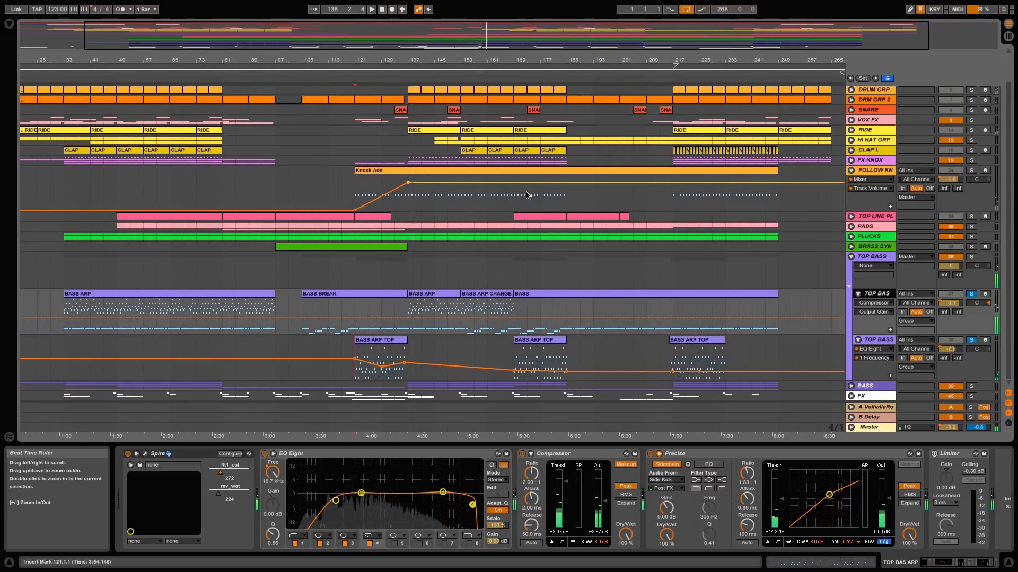
pyautogui.click(517, 362)
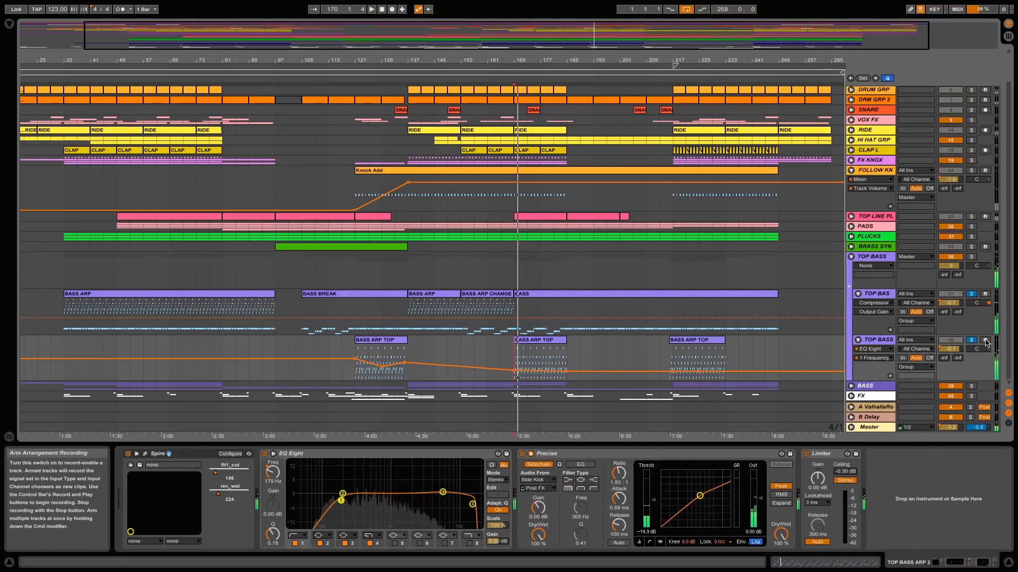
# - Fold the TOP BASS group and unfold the BASS group to show all its tracks
pyautogui.click(851, 257)
pyautogui.click(851, 298)
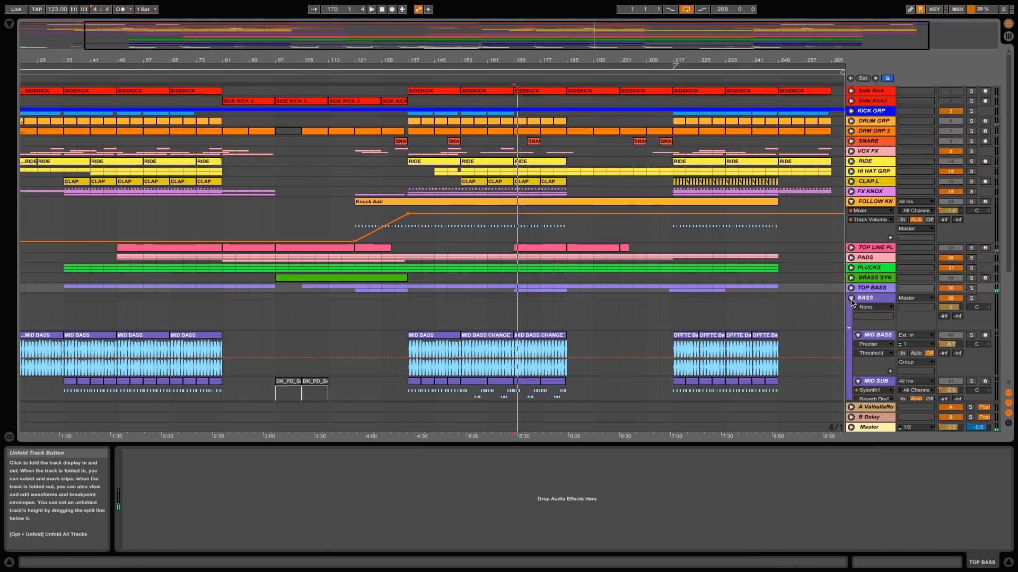
pyautogui.scroll(-5, 647, 251)
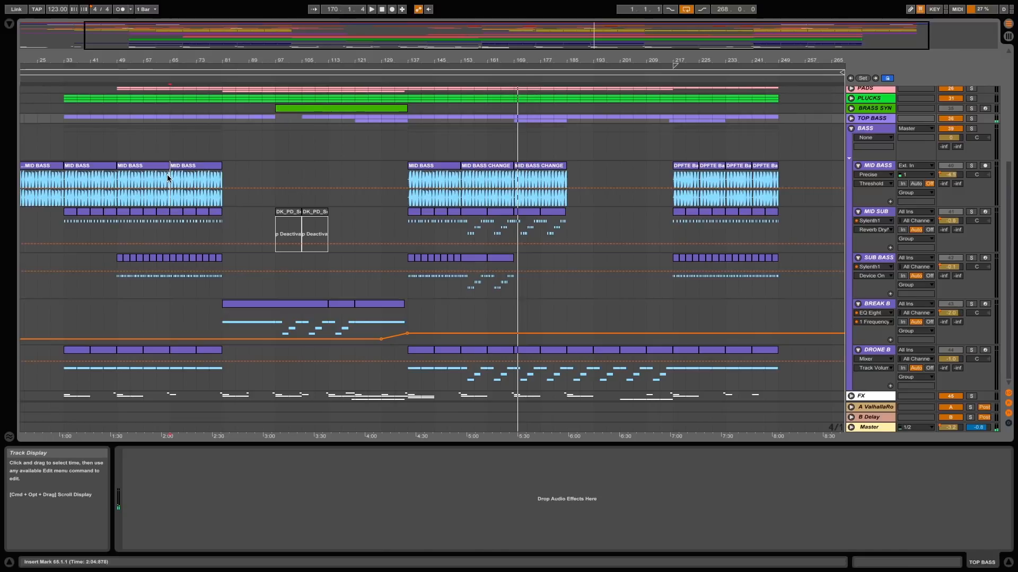
# - Solo the MID BASS track, play it from bar 65 and show its device chain
pyautogui.click(167, 177)
pyautogui.click(971, 168)
pyautogui.press('space')
pyautogui.moveTo(186, 60); pyautogui.dragTo(186, 106)
pyautogui.moveTo(342, 74); pyautogui.dragTo(247, 36)
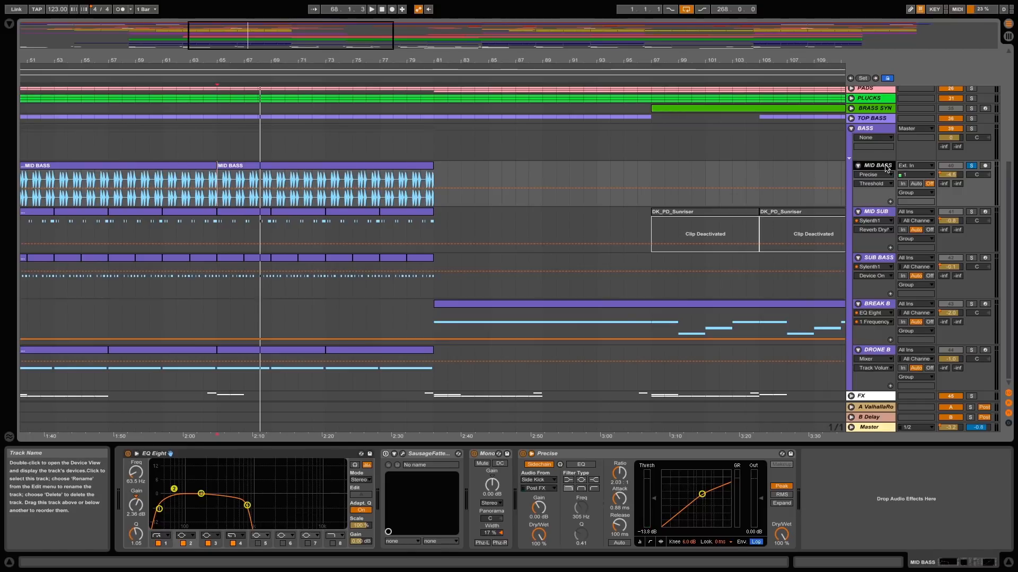
# - Solo the MID SUB track instead, show its device chain and play it from bar 65
pyautogui.click(223, 238)
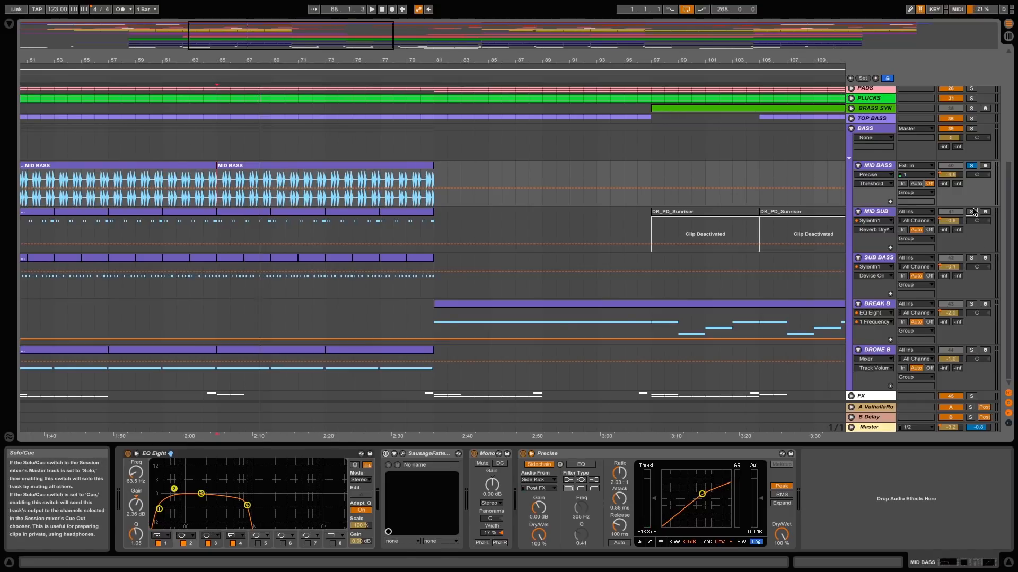
pyautogui.click(878, 212)
pyautogui.press('space')
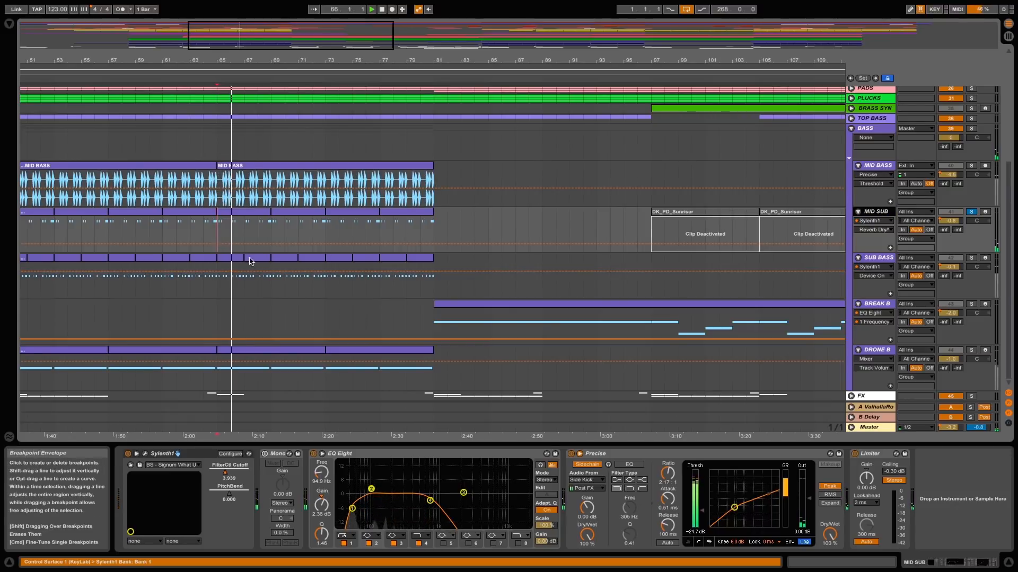
# - Open the MID SUB clip at bar 65 to examine its MIDI notes and close the clip view again
pyautogui.click(255, 214)
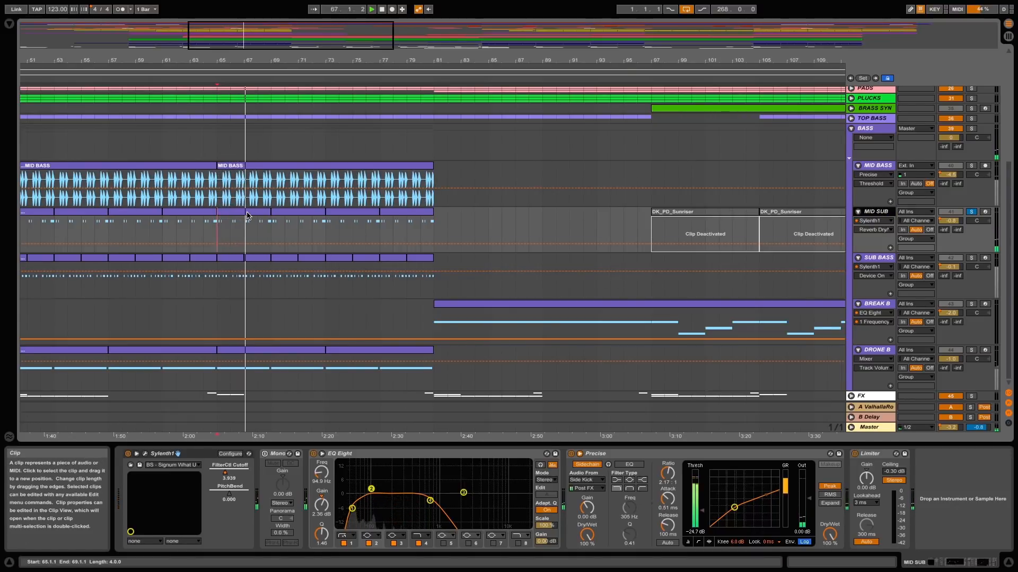
pyautogui.doubleClick(254, 215)
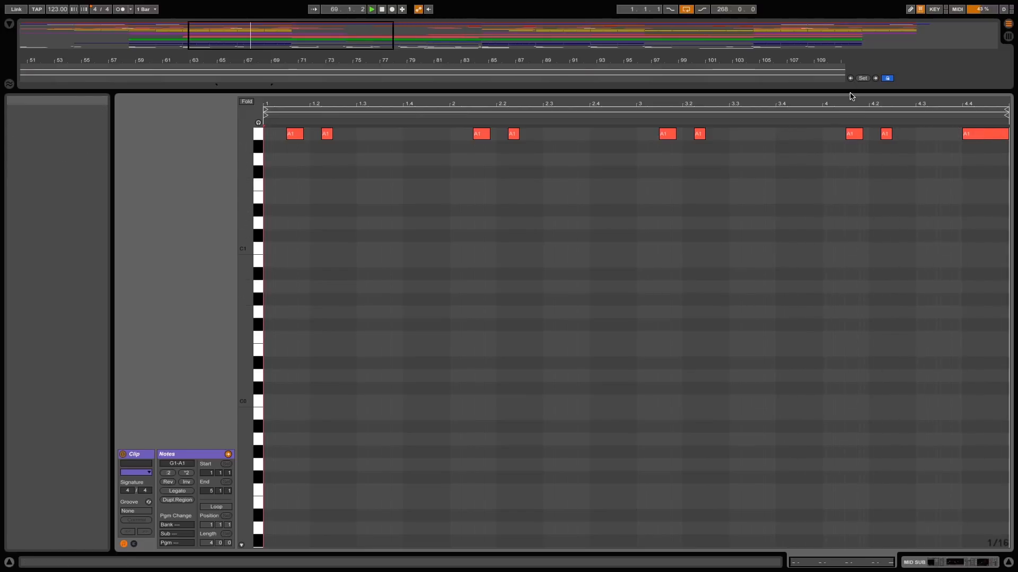
pyautogui.scroll(3, 814, 151)
pyautogui.doubleClick(779, 92)
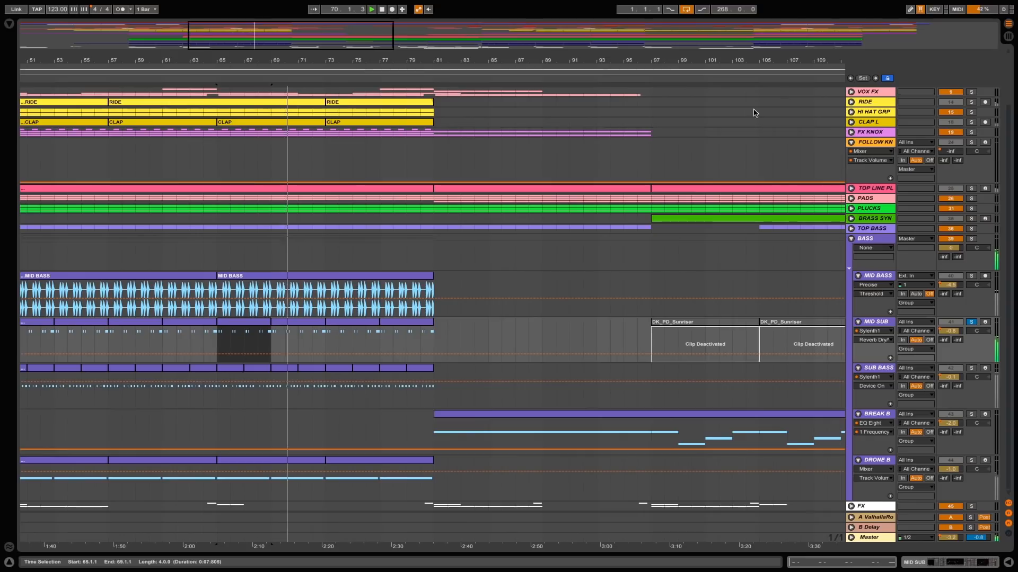
# - Solo the SUB BASS track in place of MID SUB and listen to it within the wider arrangement
pyautogui.scroll(3, 657, 150)
pyautogui.scroll(-3, 616, 258)
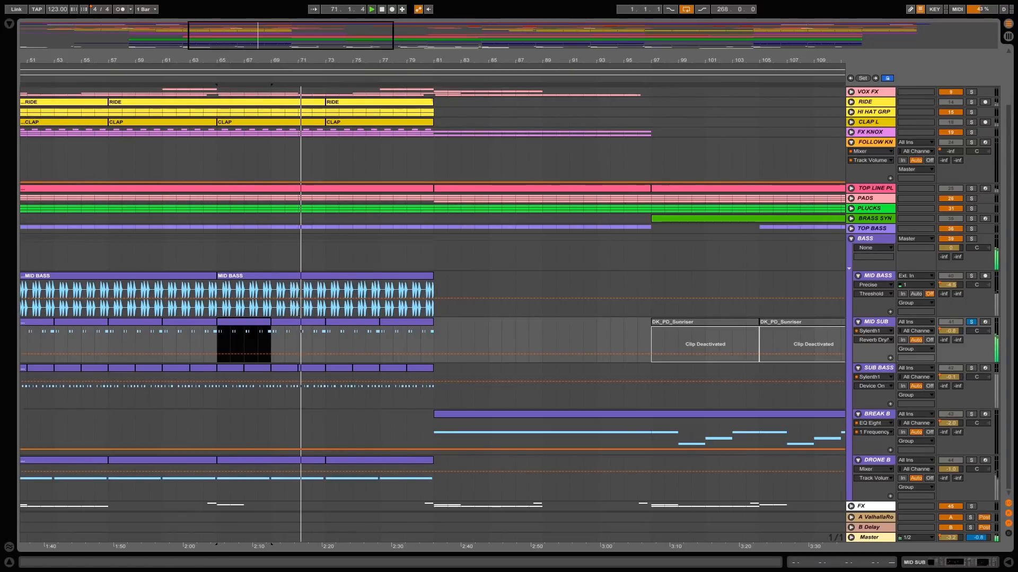
pyautogui.moveTo(675, 64); pyautogui.dragTo(675, 43)
pyautogui.click(972, 368)
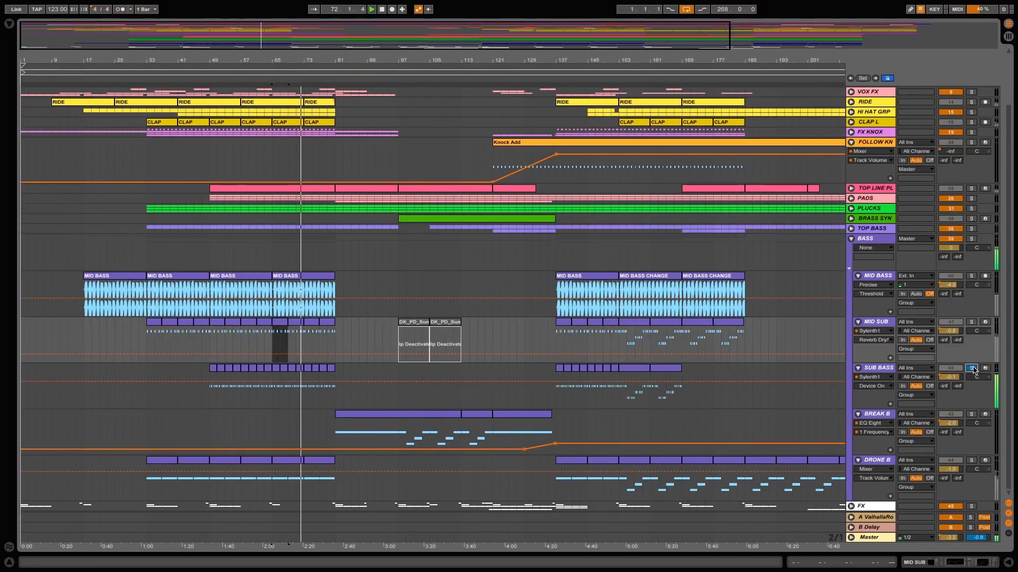
pyautogui.click(970, 369)
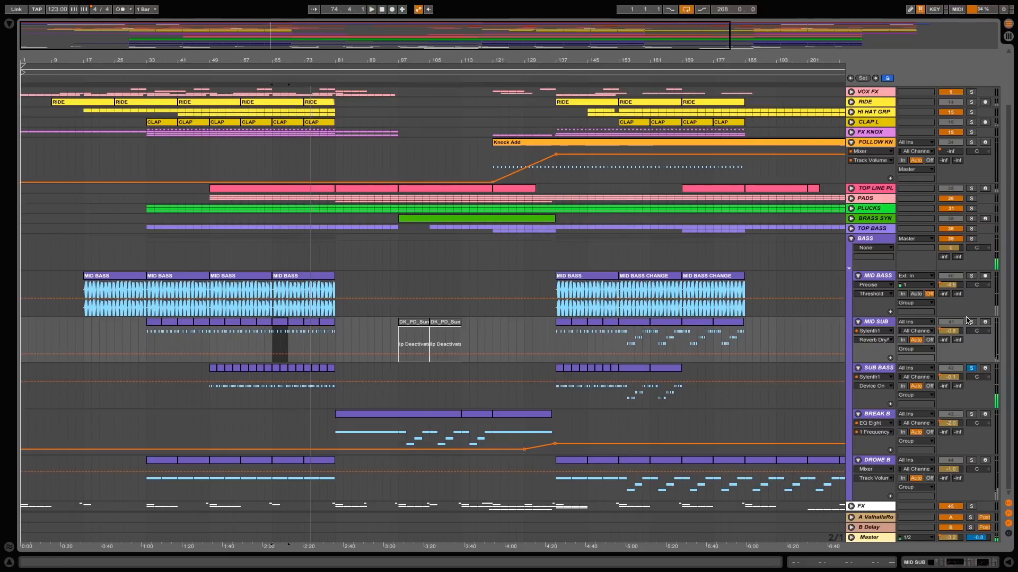
# - Solo KICK GRP together with MID BASS, MID SUB and SUB BASS and play the combination
pyautogui.scroll(5, 965, 302)
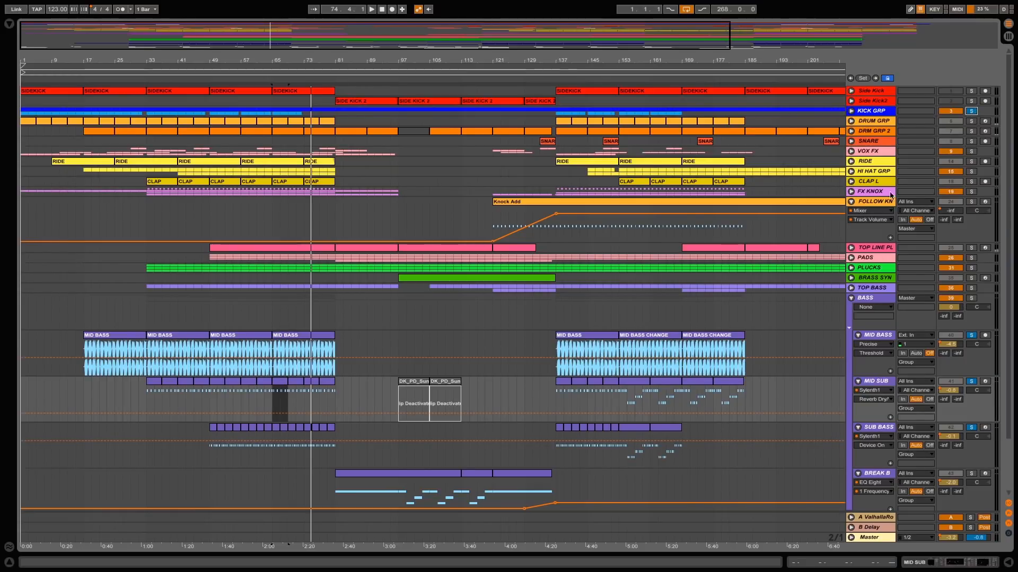
pyautogui.press('space')
pyautogui.scroll(-5, 959, 212)
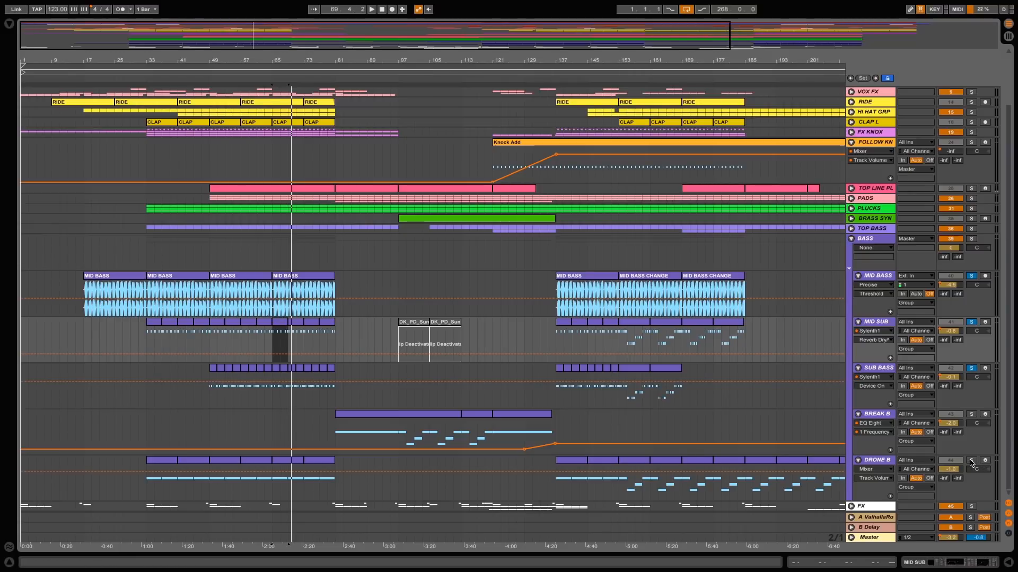
# - Add DRONE BASS to the soloed tracks, play from bar 49 and show its device chain
pyautogui.click(207, 494)
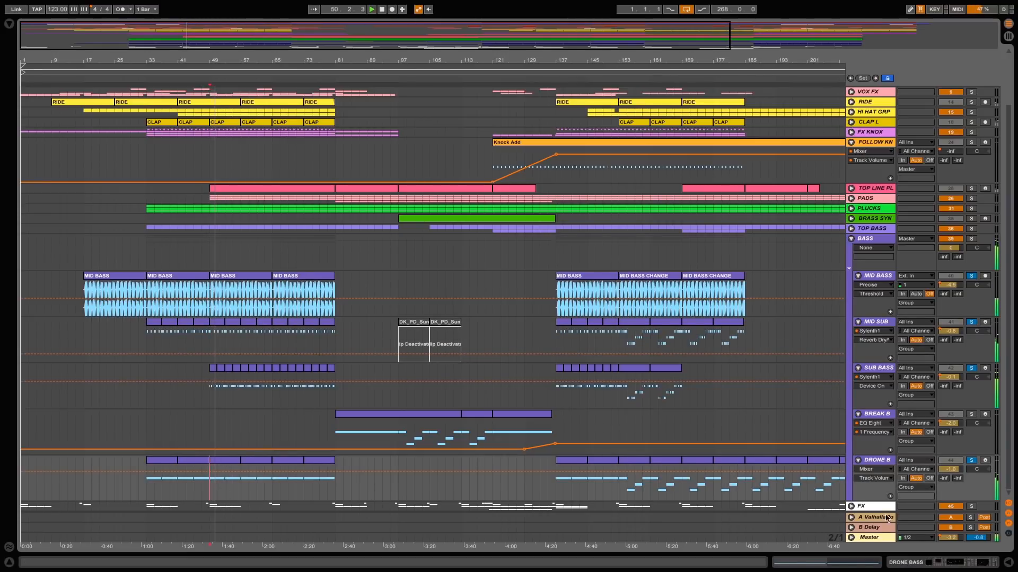
pyautogui.doubleClick(878, 465)
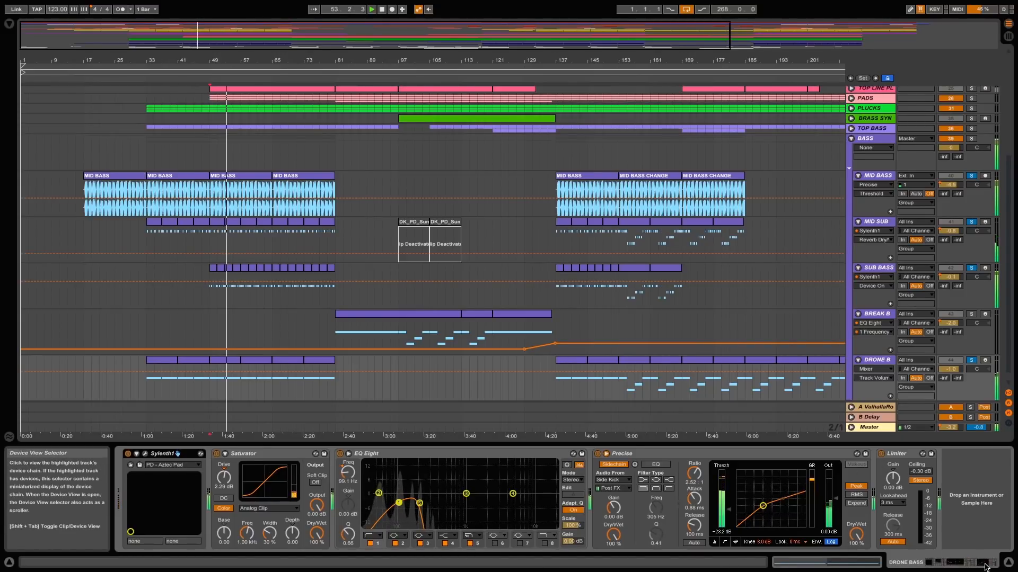
pyautogui.scroll(-1, 370, 262)
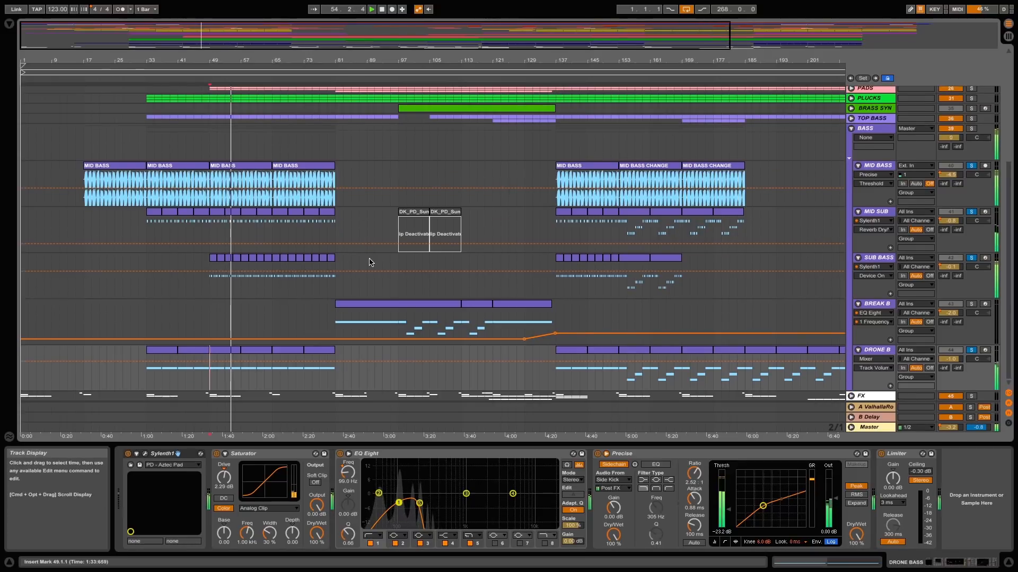
pyautogui.press('space')
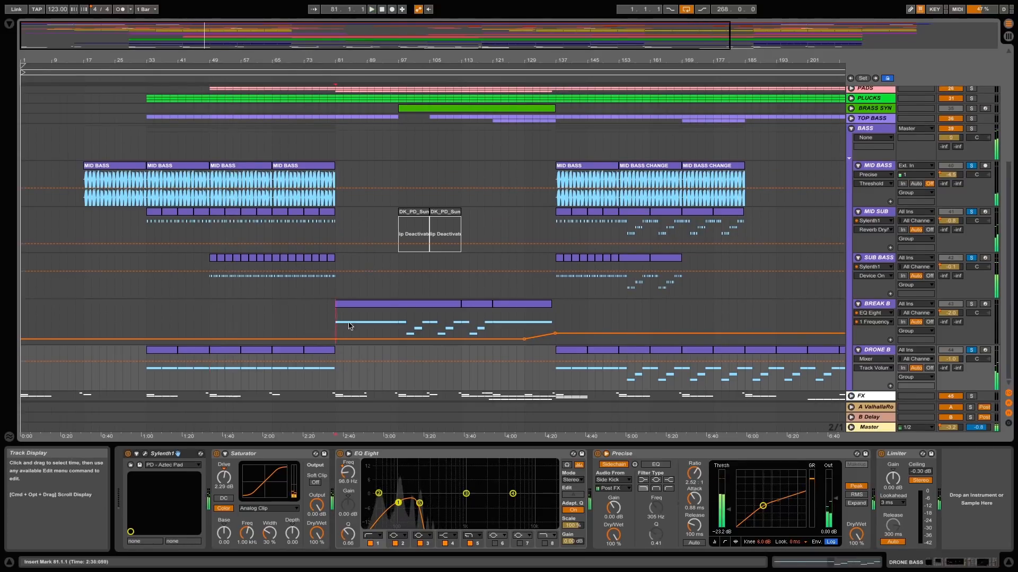
# - Solo the BREAK BASS track, play it from bar 81 and turn its solo off again
pyautogui.click(336, 329)
pyautogui.click(971, 304)
pyautogui.press('space')
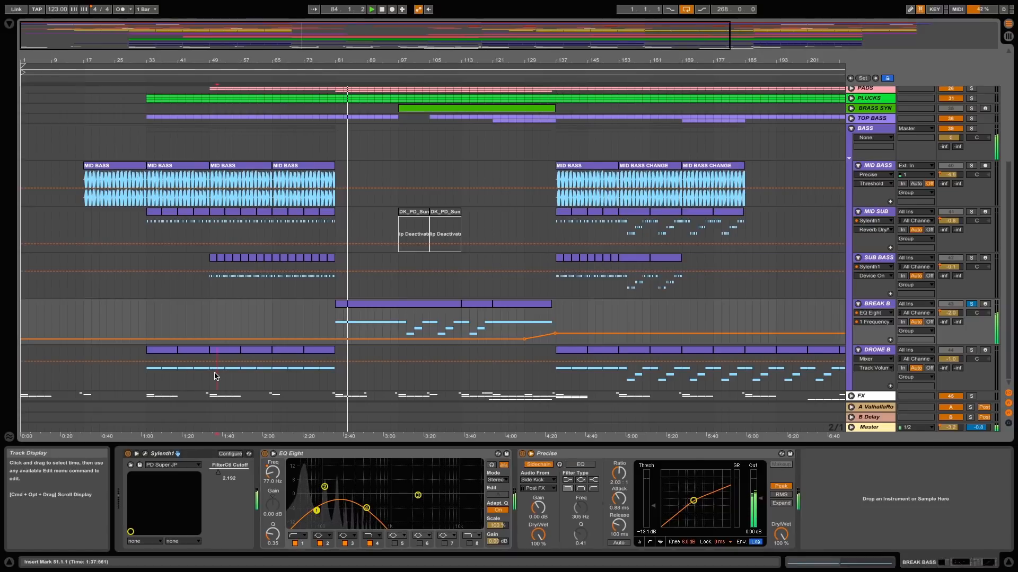
pyautogui.click(217, 371)
pyautogui.click(972, 306)
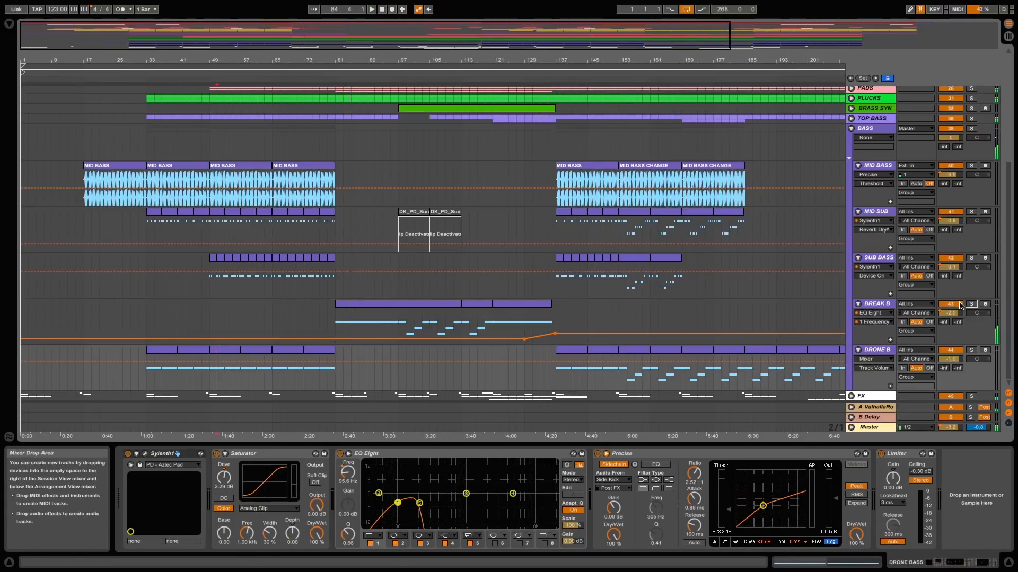
# - Unfold the FX group, solo it and play its effects from bar 81
pyautogui.click(851, 396)
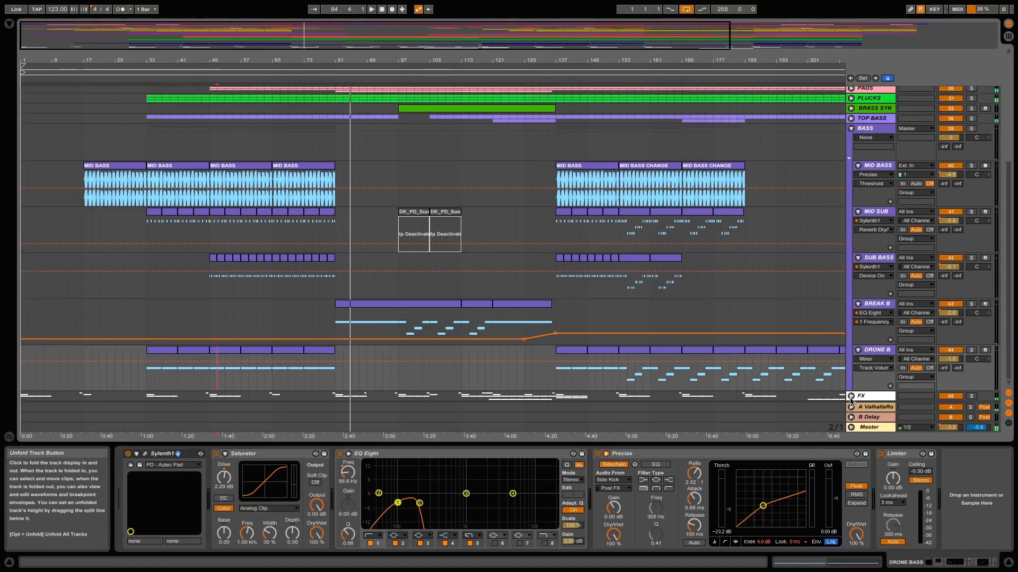
pyautogui.scroll(-8, 703, 337)
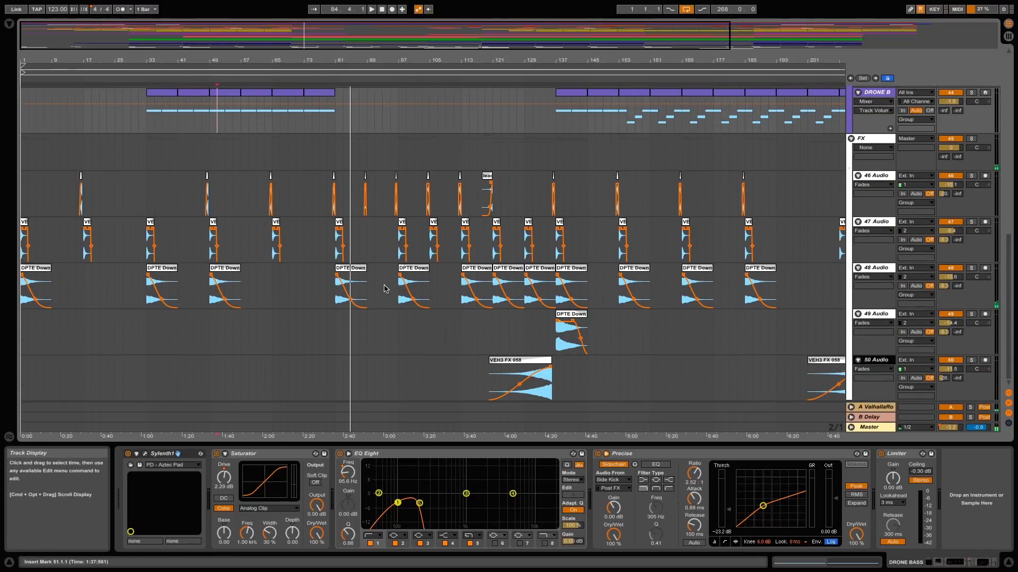
pyautogui.click(334, 301)
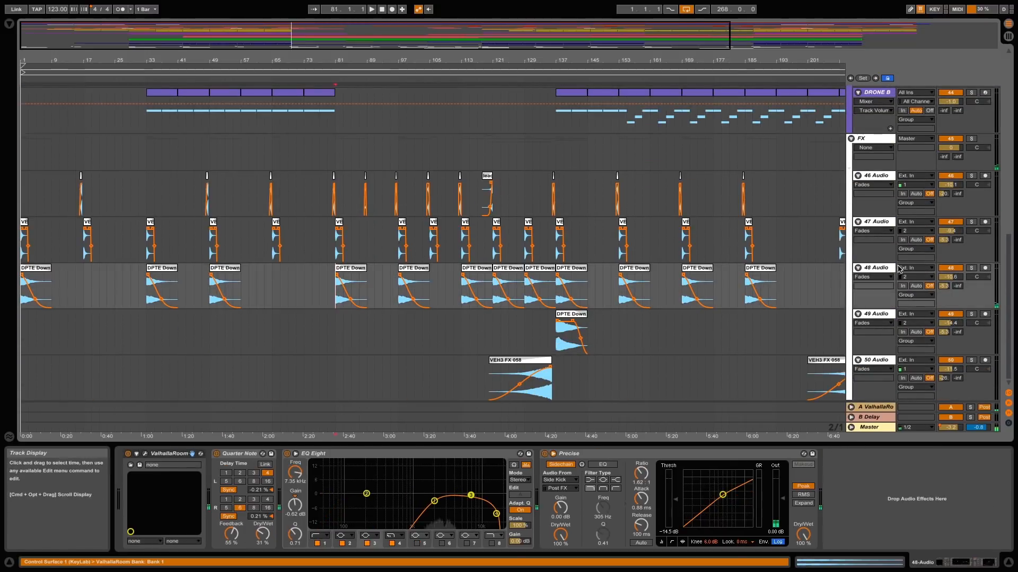
pyautogui.press('space')
pyautogui.click(971, 314)
pyautogui.click(971, 139)
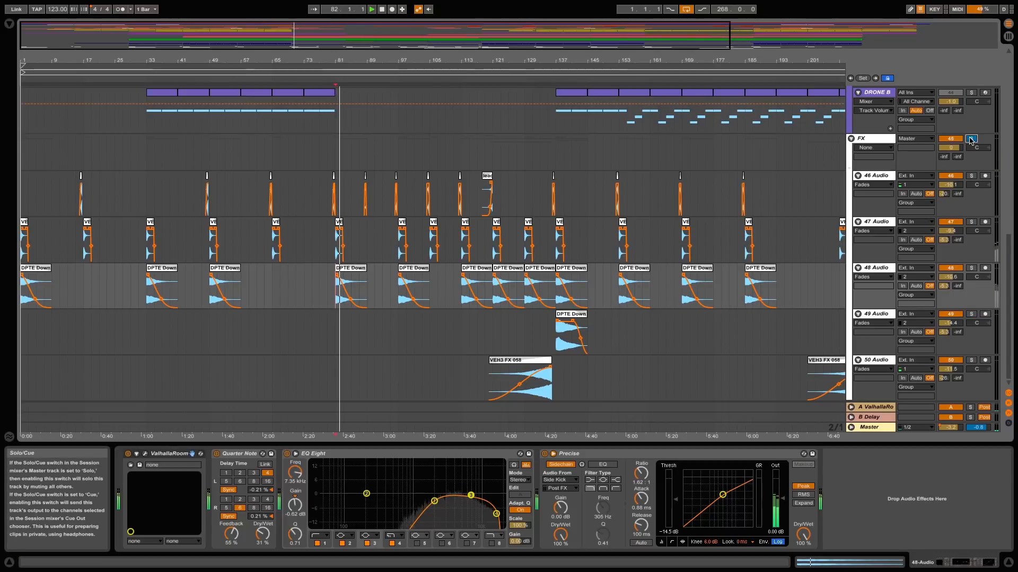
# - Play the VEH3 FX 058 riser on track 50 Audio and show the FX group's whole timeline
pyautogui.click(398, 286)
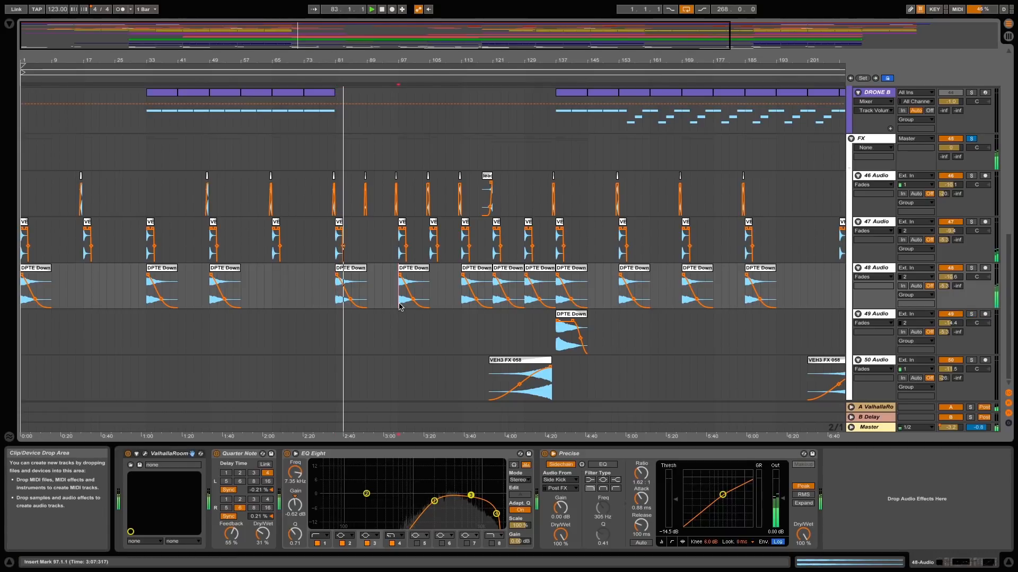
pyautogui.click(532, 397)
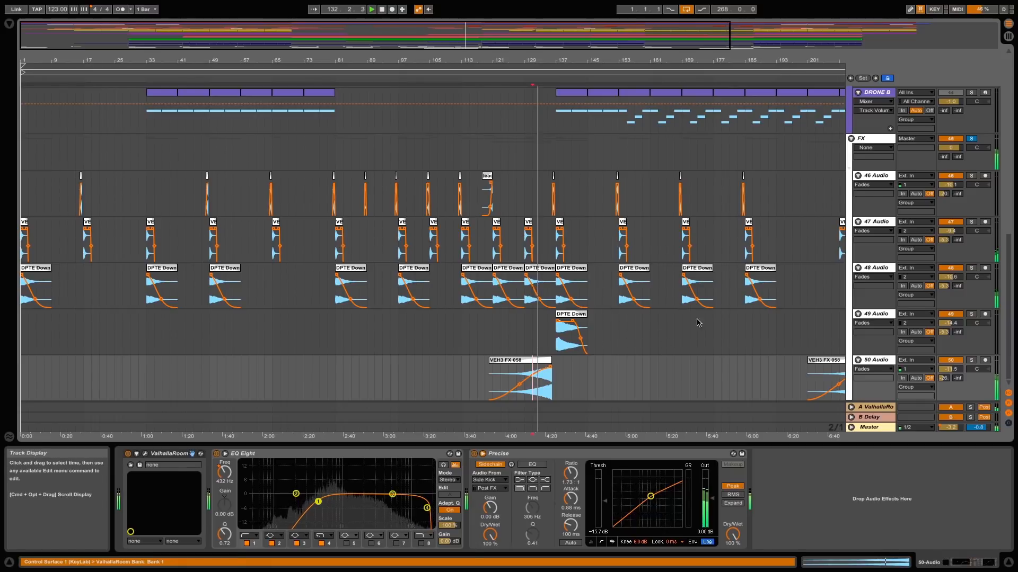
pyautogui.moveTo(678, 39); pyautogui.dragTo(848, 149)
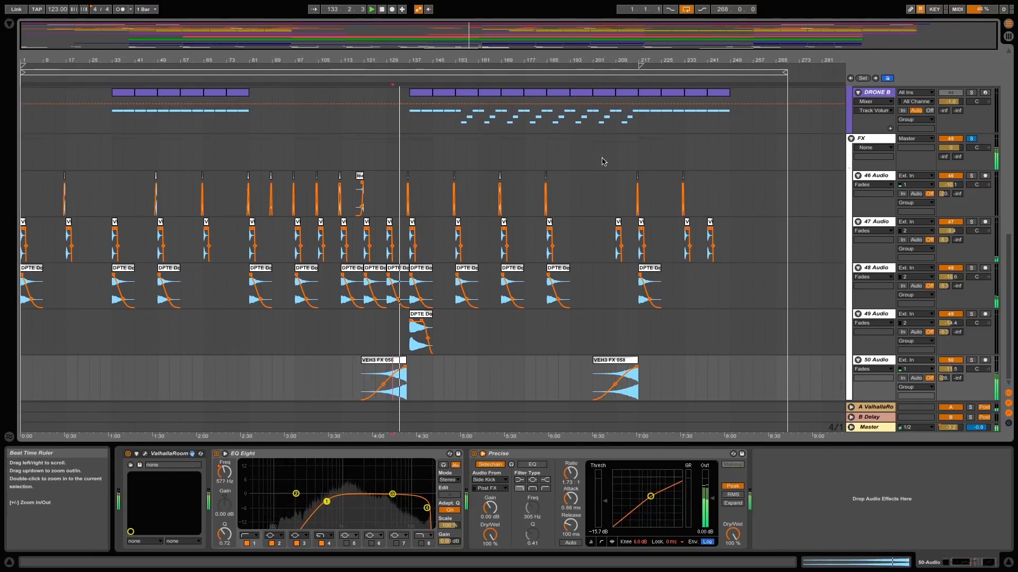
pyautogui.click(880, 176)
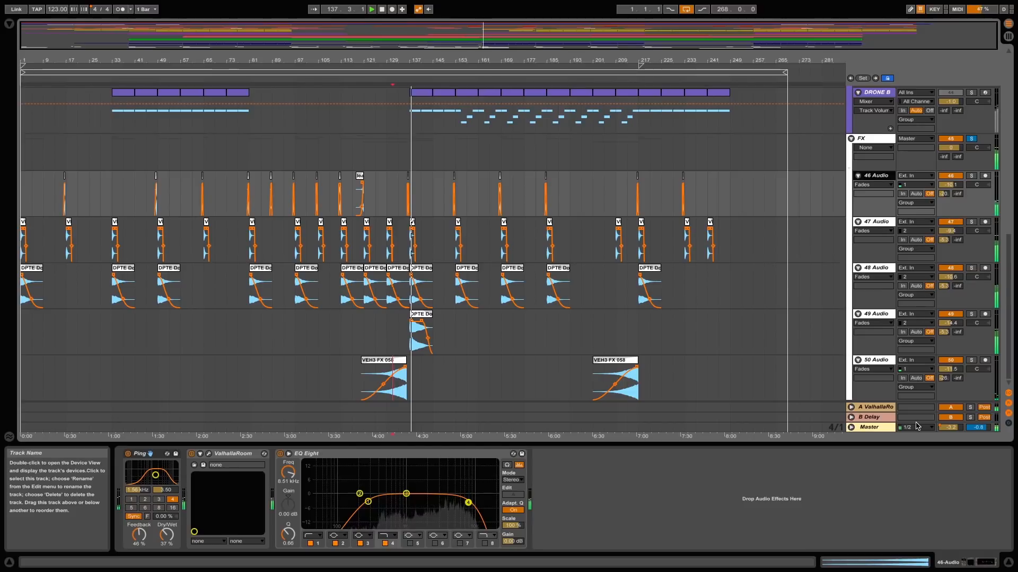
pyautogui.click(945, 379)
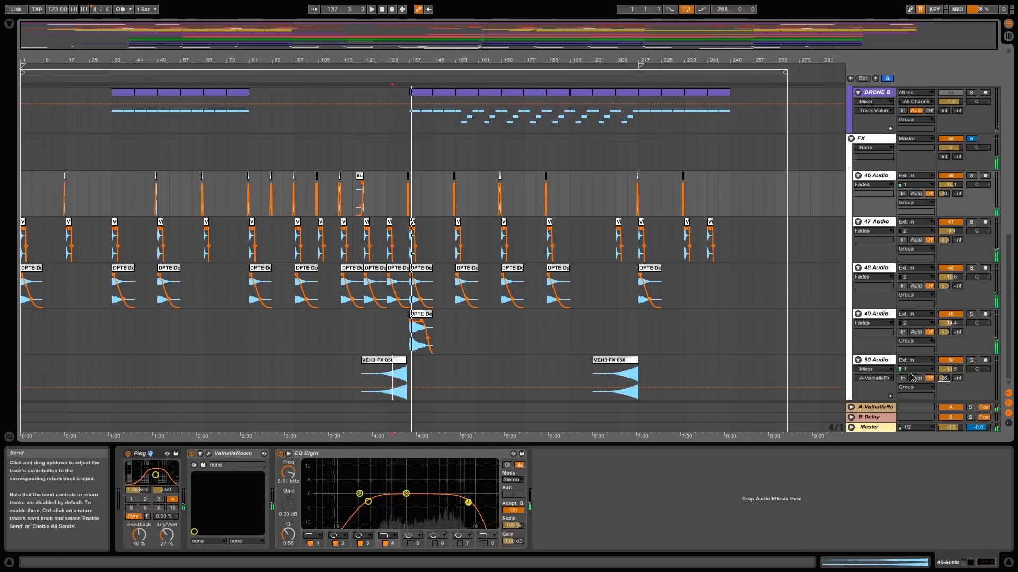
pyautogui.click(869, 409)
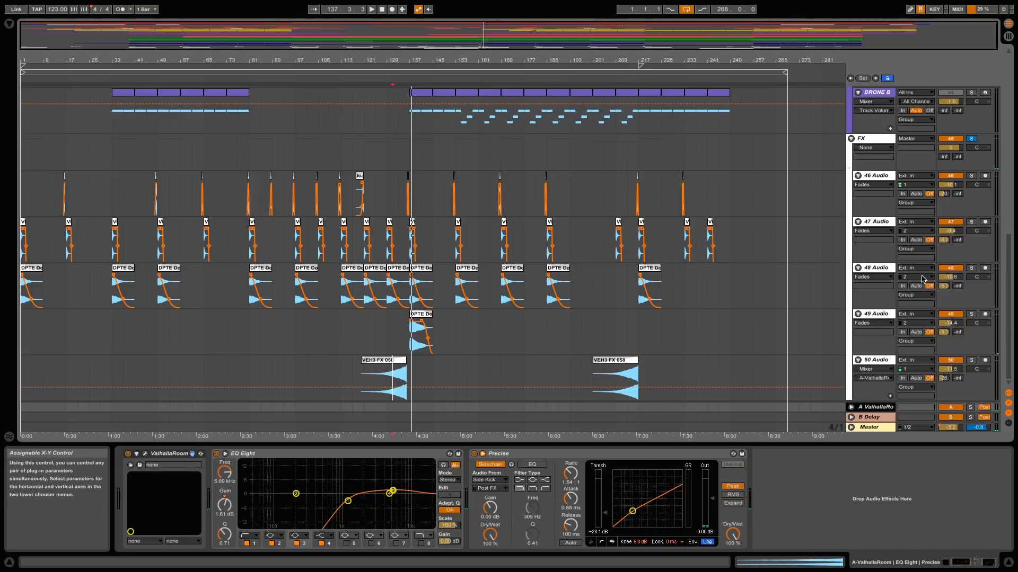
# - Show the B Delay return track's effect chain, followed by the Master track's effect chain
pyautogui.click(880, 418)
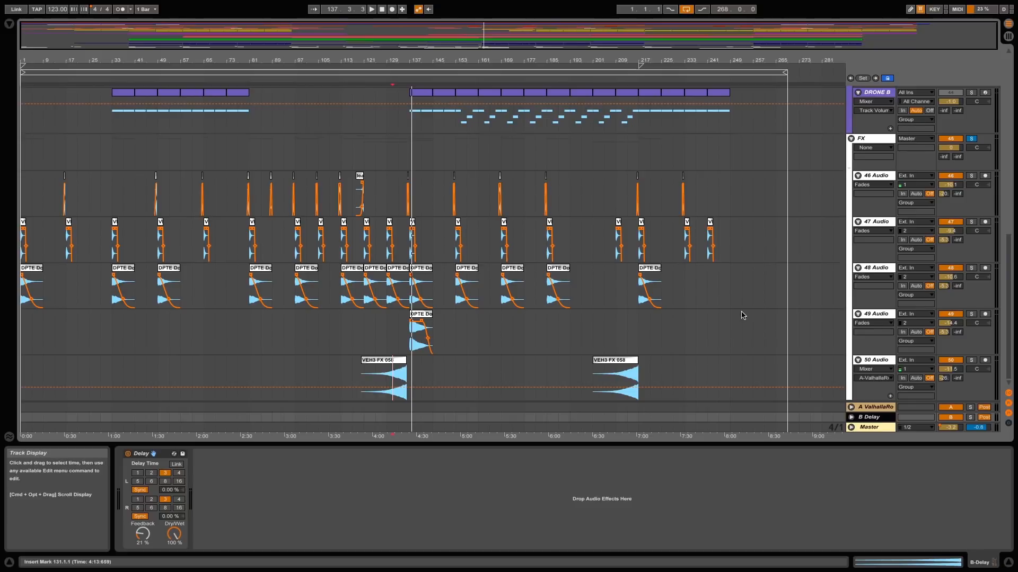
pyautogui.click(884, 427)
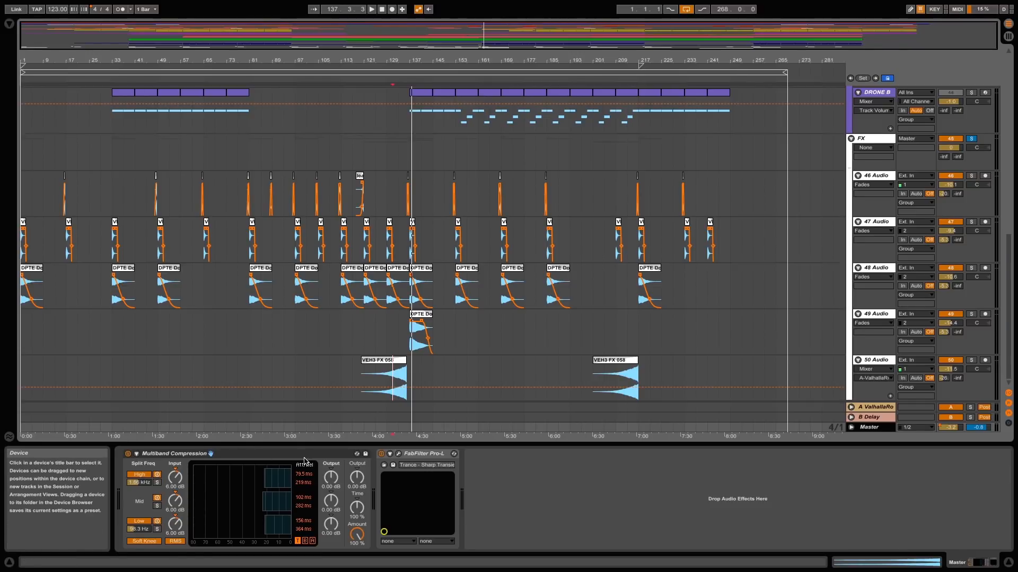
# - Bypass Multiband Compression and FabFilter Pro-L on the Master track, and switch both devices back on
pyautogui.click(127, 454)
pyautogui.click(407, 456)
pyautogui.click(381, 455)
pyautogui.click(831, 412)
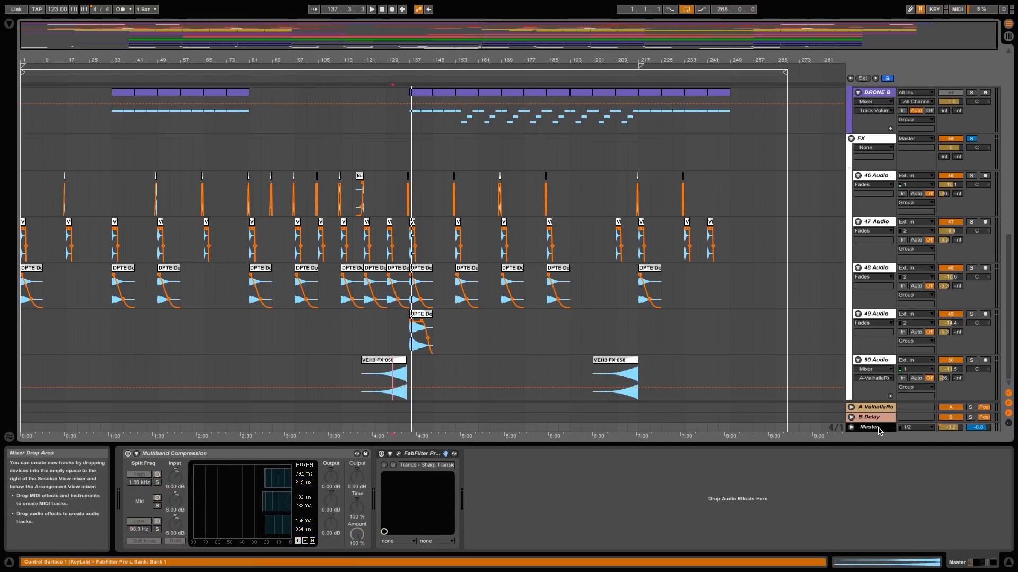
pyautogui.scroll(8, 775, 379)
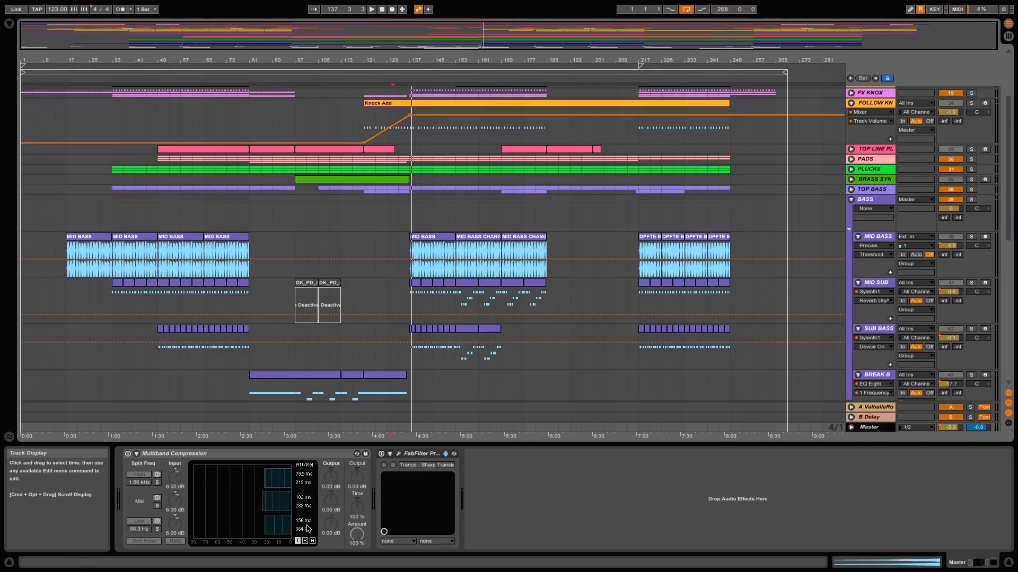
pyautogui.click(382, 456)
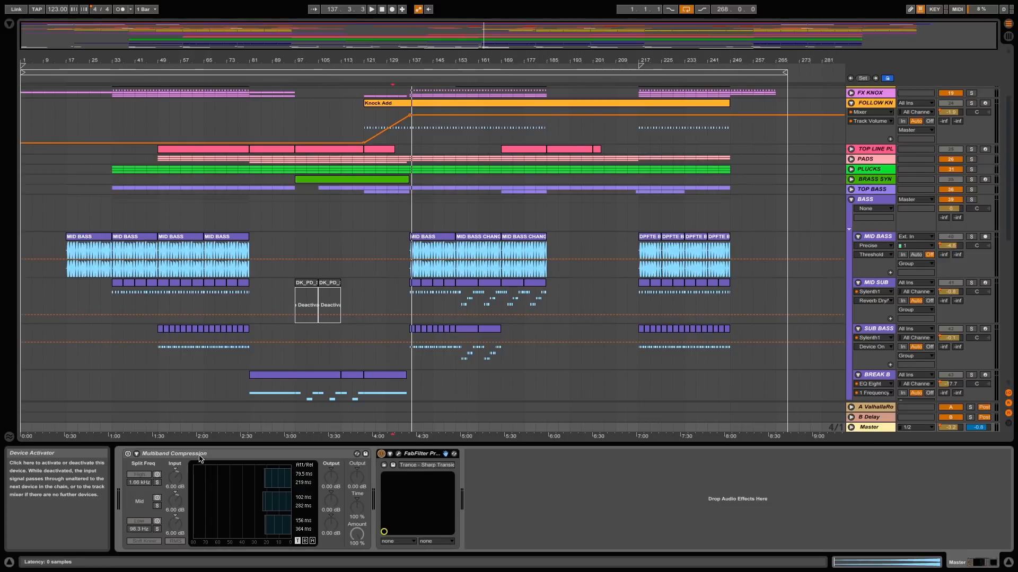
pyautogui.click(129, 454)
# - Fold the BASS group, the FX group and the FOLLOW KN track to show the whole arrangement compactly
pyautogui.click(851, 199)
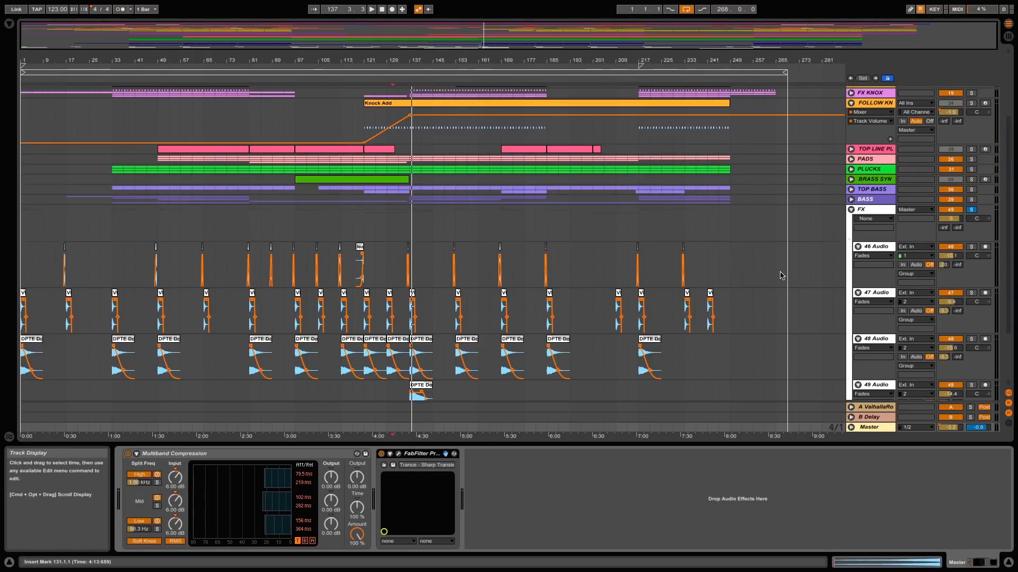
pyautogui.scroll(5, 852, 224)
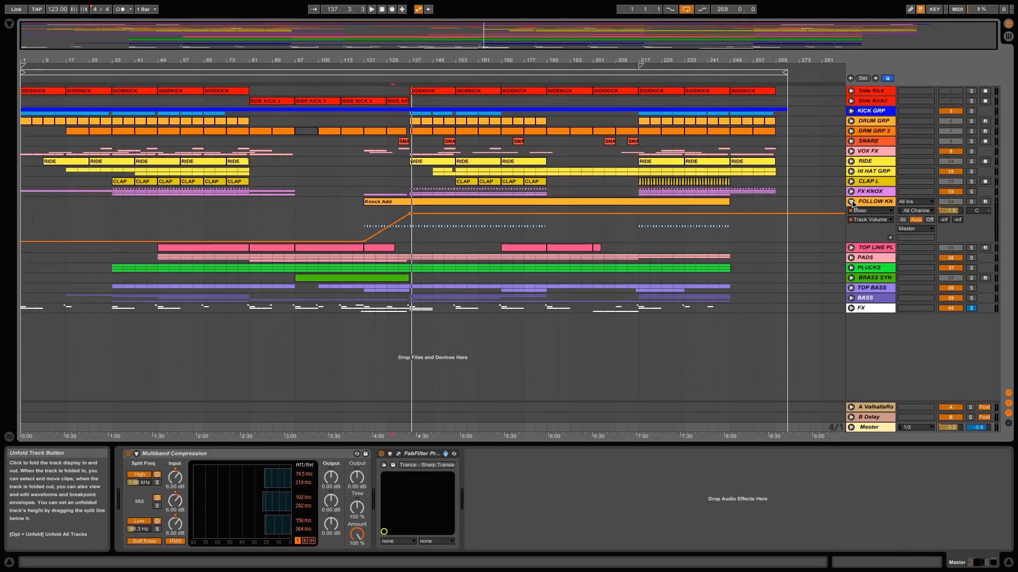
pyautogui.click(851, 272)
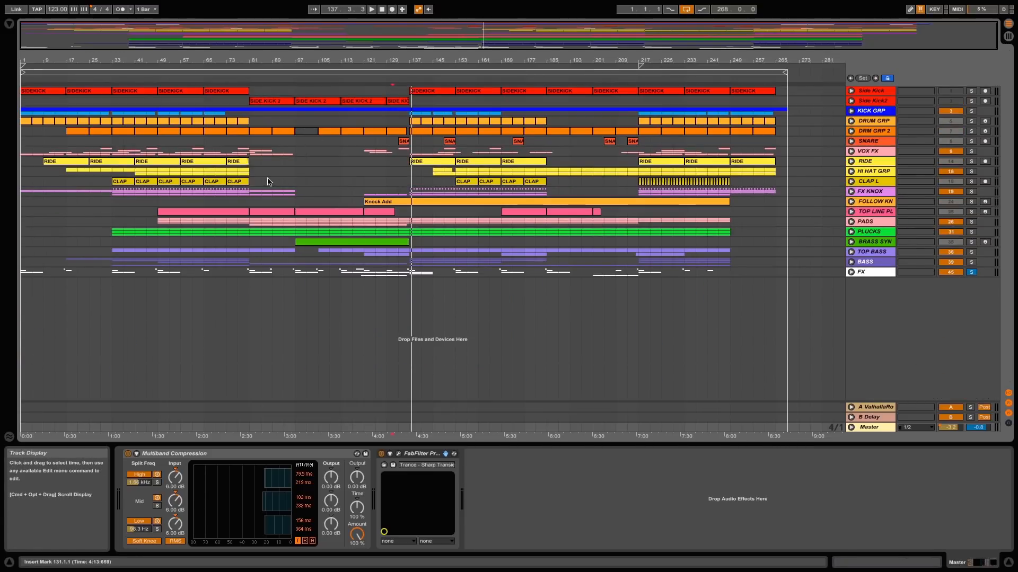
# - Place the insert marker at bar 129 on the CLAP L track and clear the FX group's solo
pyautogui.click(388, 183)
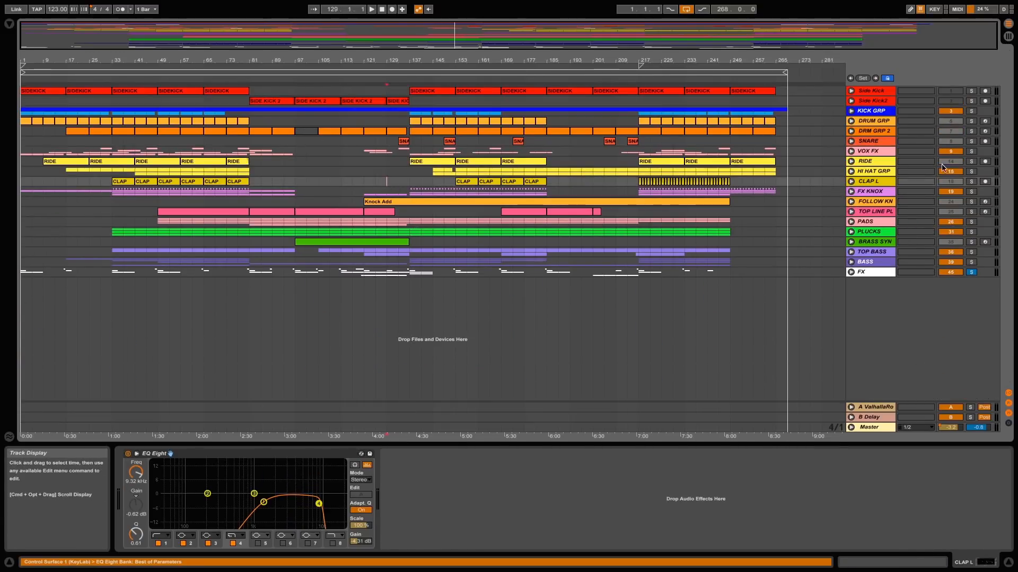
pyautogui.click(971, 111)
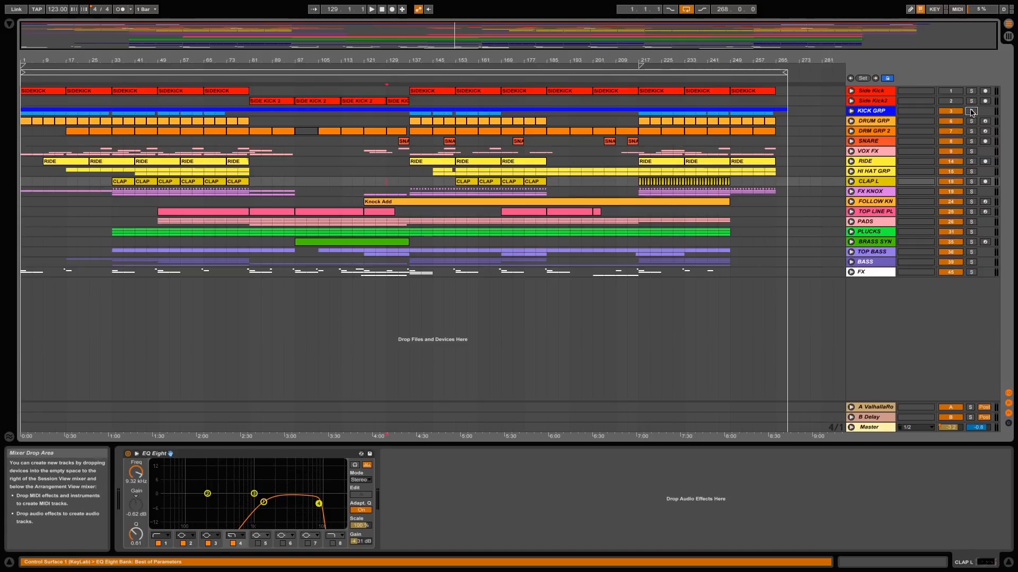